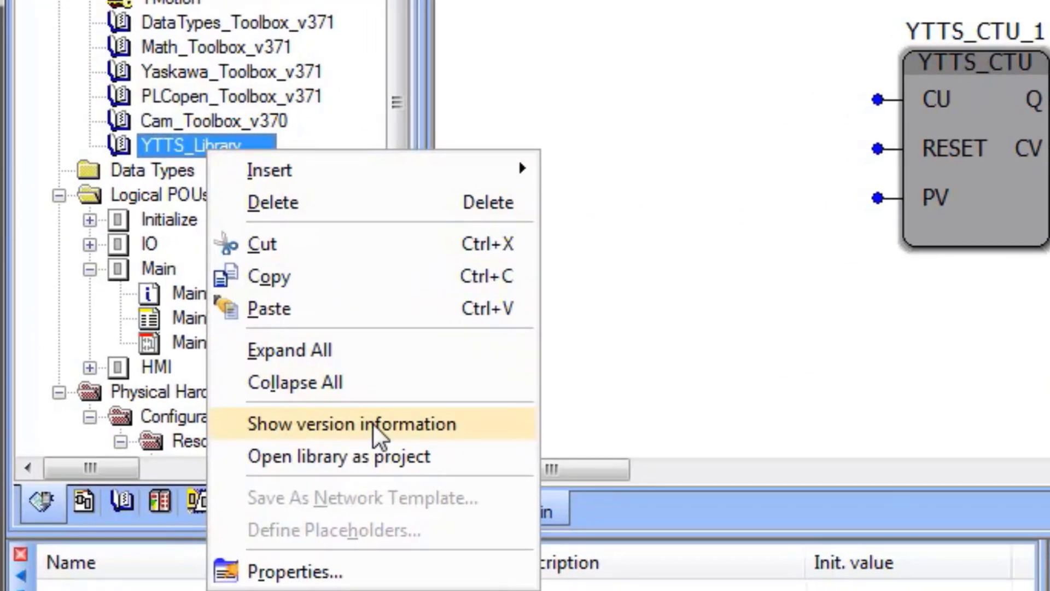
Step: Show the version information of the YTTS_Library user library
{"action": "left_click", "coordinate": [373, 424]}
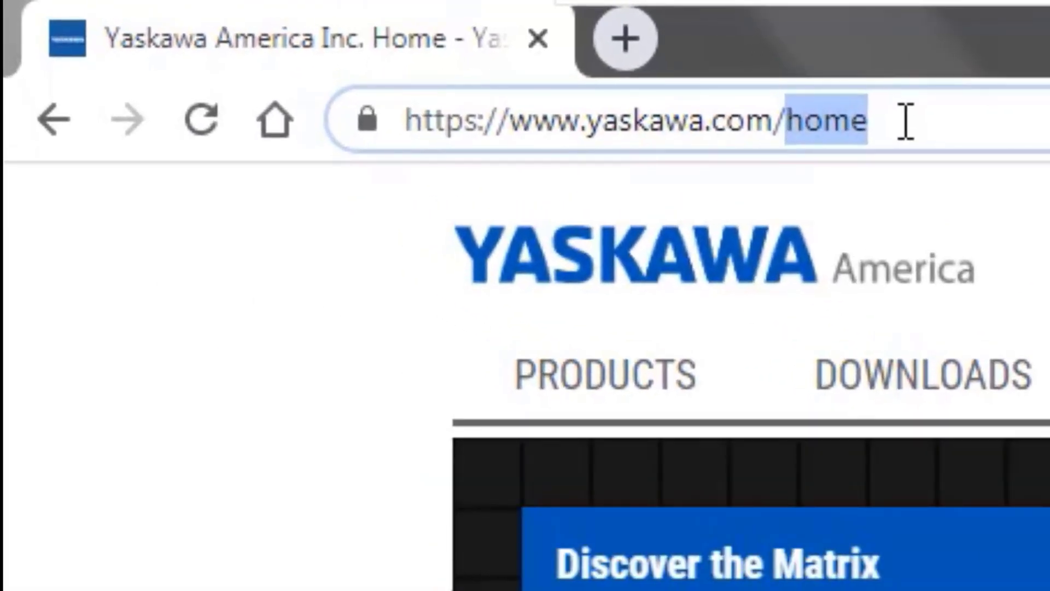
Step: Go to yaskawa.com/iectb and look through the toolbox release history and descriptions
{"action": "type", "text": "iect"}
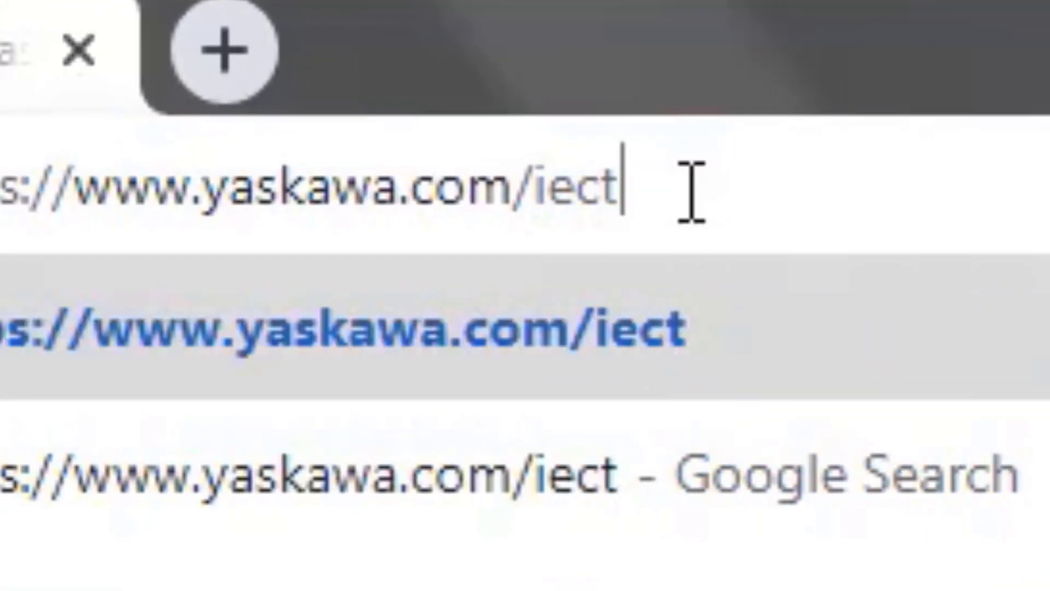
{"action": "type", "text": "b"}
{"action": "key", "text": "Return"}
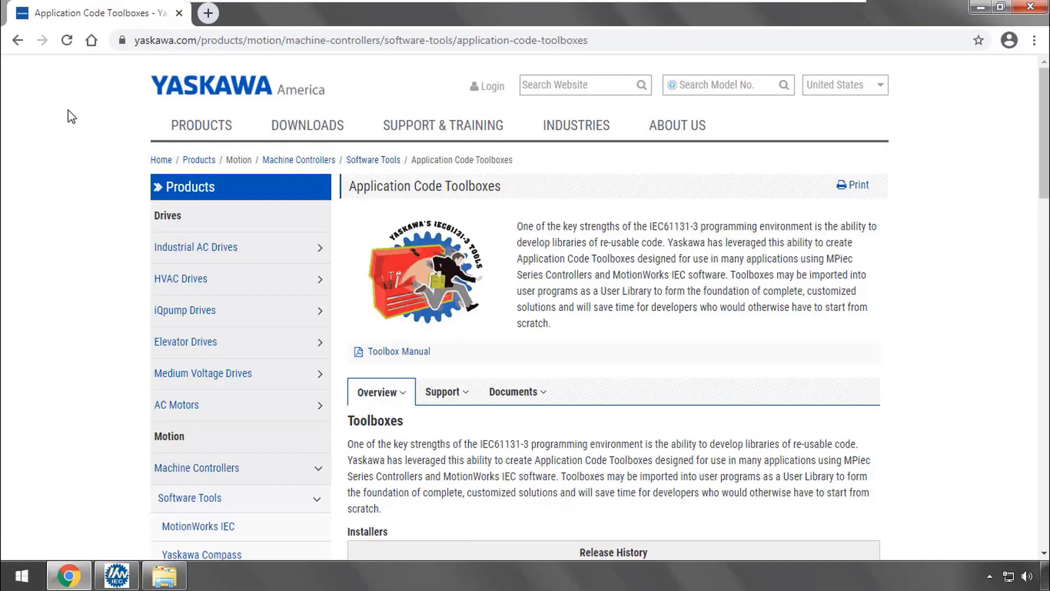
{"action": "scroll", "coordinate": [72, 118], "scroll_direction": "down", "scroll_amount": 6}
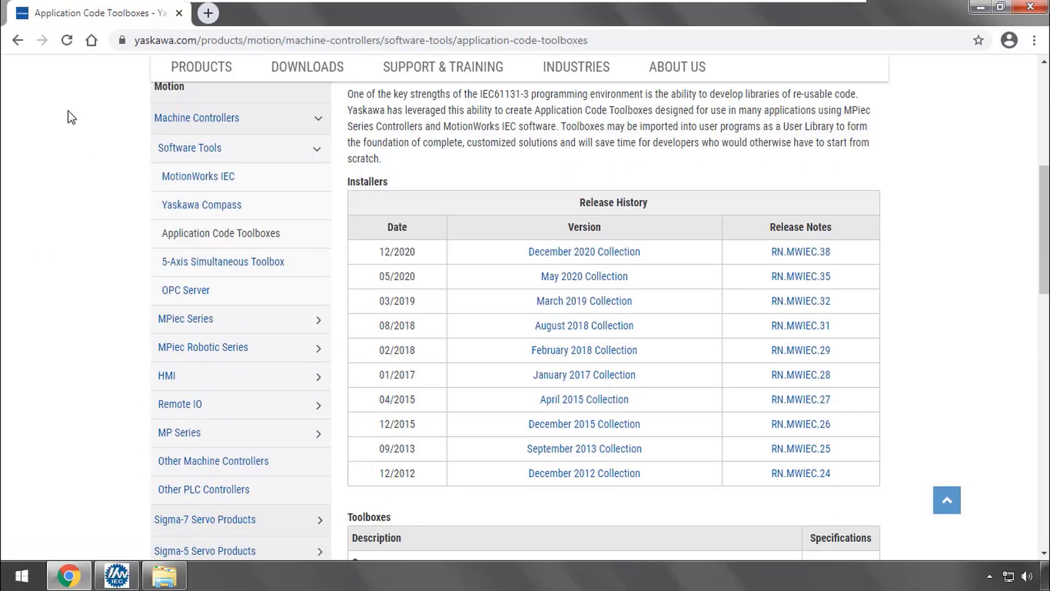
{"action": "scroll", "coordinate": [395, 160], "scroll_direction": "down", "scroll_amount": 8}
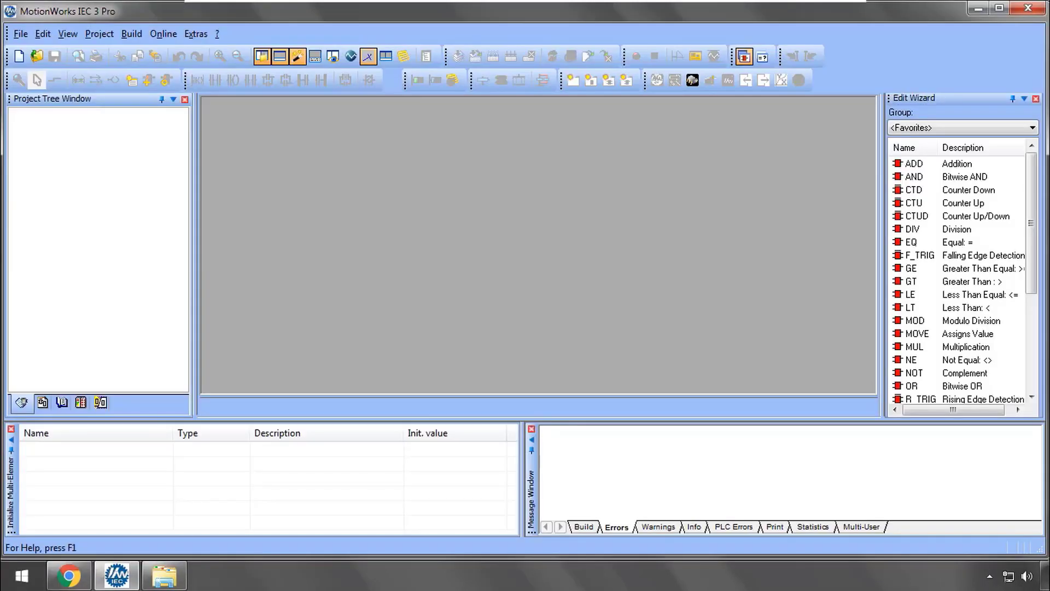
Step: Switch to MotionWorks IEC and create a new project from the MP3300iec Template
{"action": "left_click", "coordinate": [21, 34]}
{"action": "left_click", "coordinate": [38, 53]}
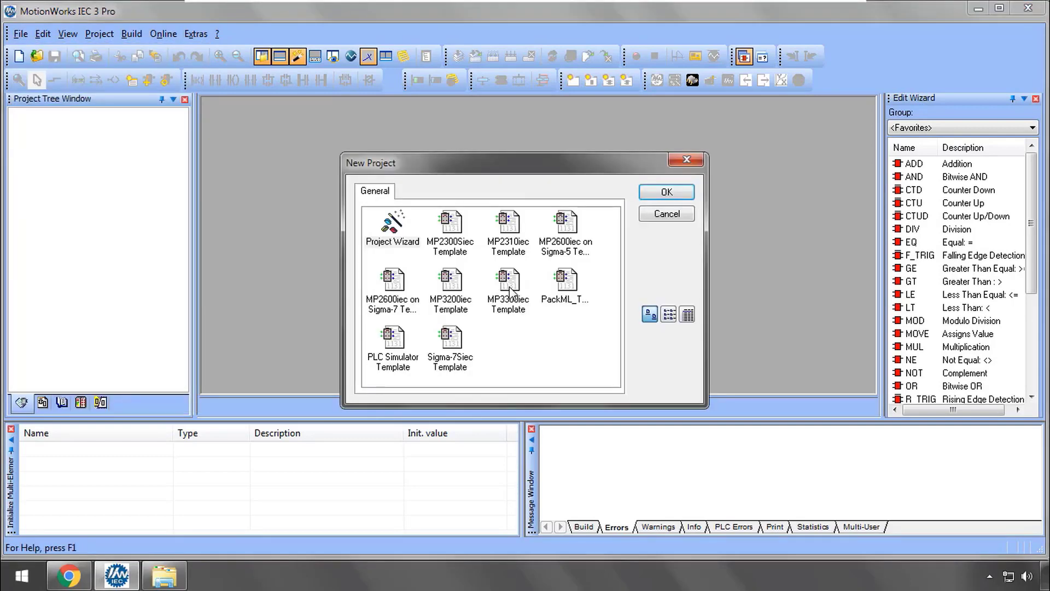
{"action": "left_click", "coordinate": [508, 284]}
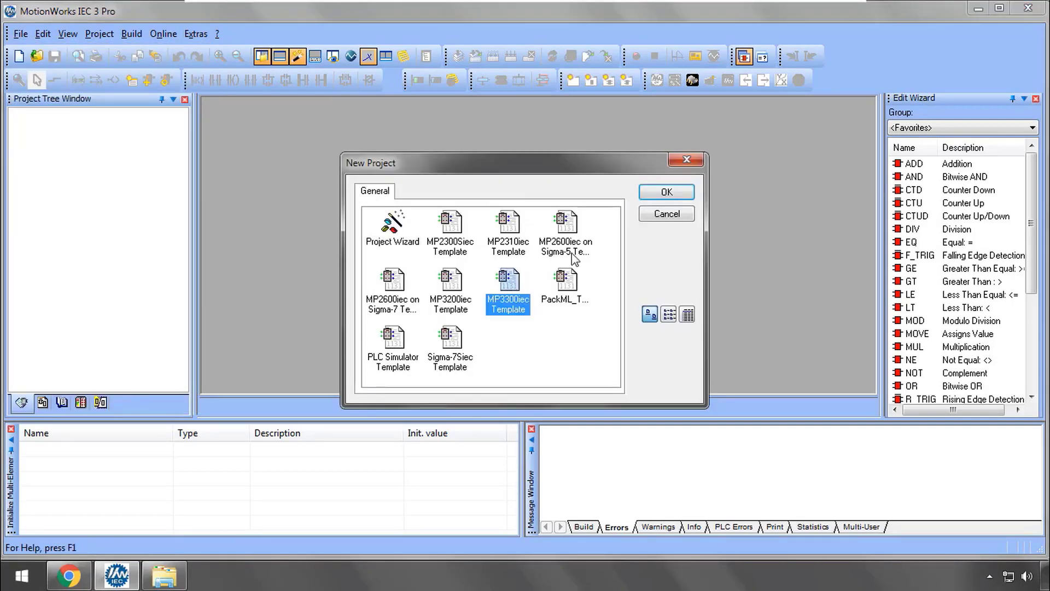
{"action": "left_click", "coordinate": [666, 193]}
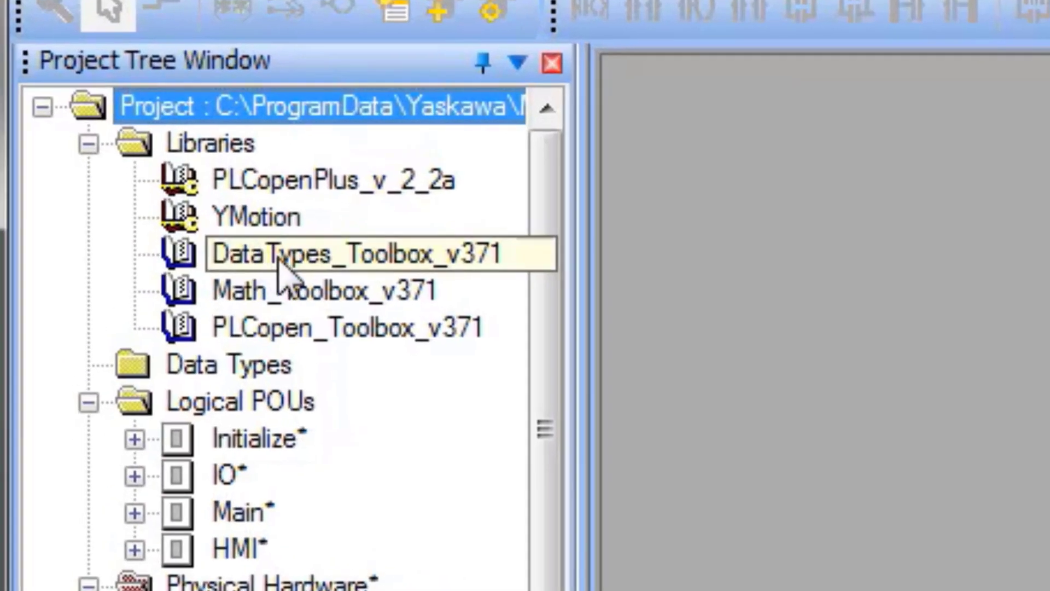
Step: Look over the DataTypes, Math and PLCopen toolbox libraries in the new project's Libraries folder
{"action": "left_click", "coordinate": [282, 259]}
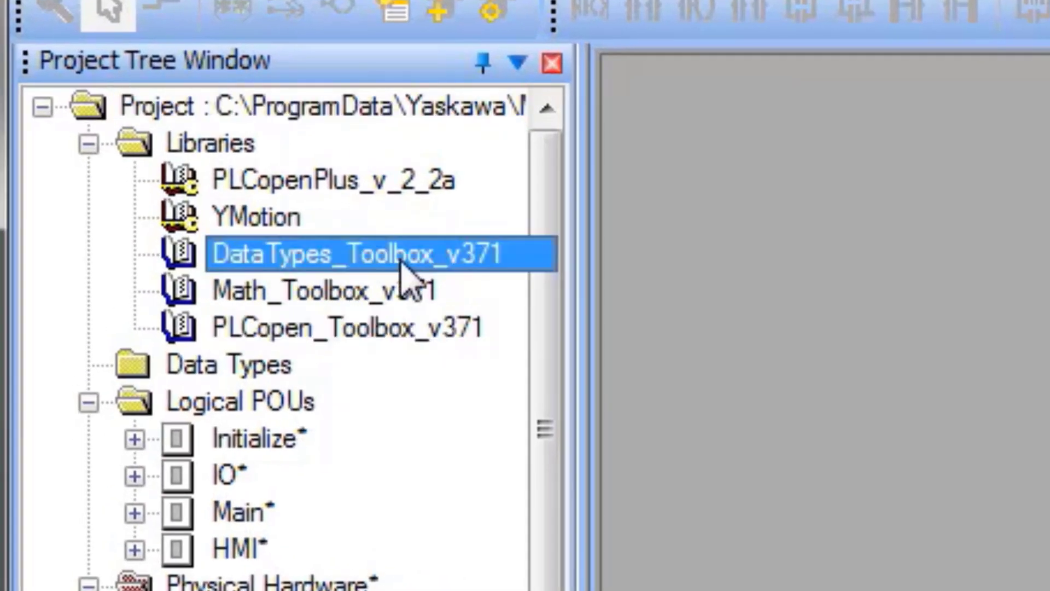
{"action": "left_click", "coordinate": [399, 293]}
{"action": "left_click", "coordinate": [402, 330]}
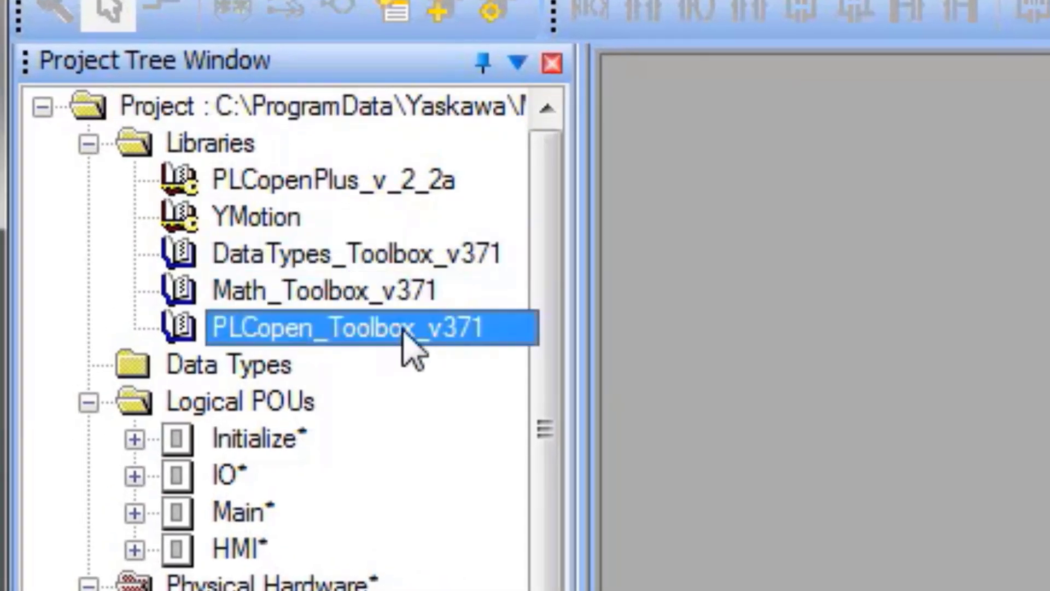
{"action": "left_click", "coordinate": [355, 255]}
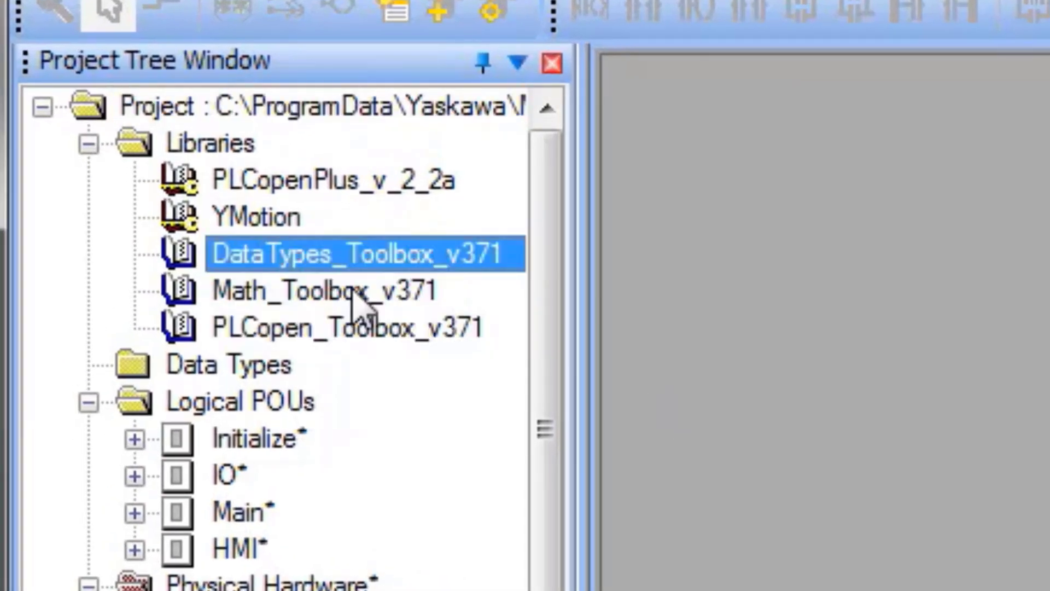
{"action": "left_click", "coordinate": [399, 295]}
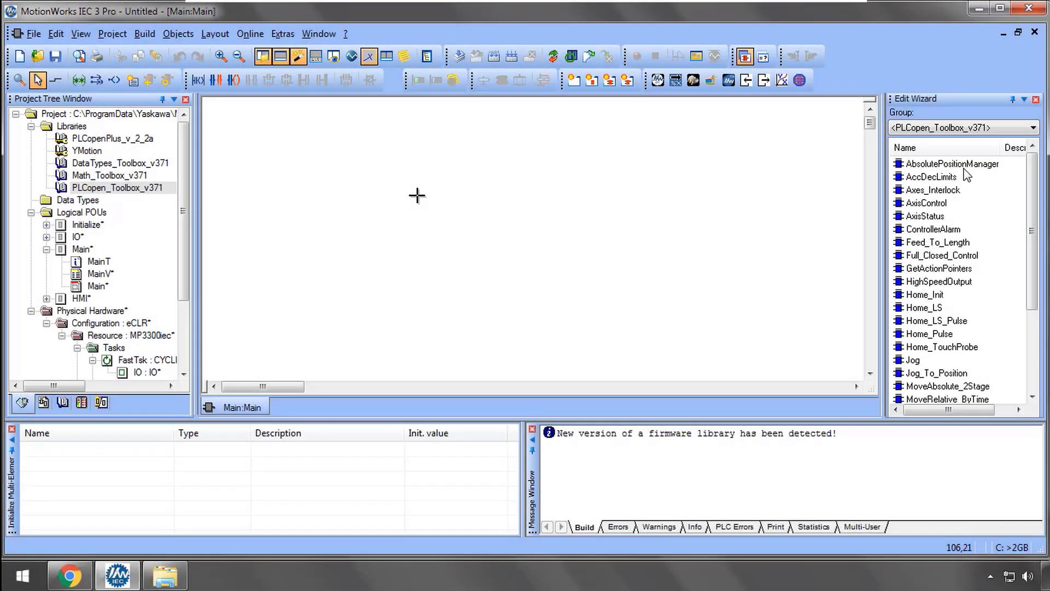
Step: Open the toolbox help on the Axes_Interlock function block from the PLCopen_Toolbox_v371 group
{"action": "right_click", "coordinate": [965, 167]}
{"action": "left_click", "coordinate": [957, 175]}
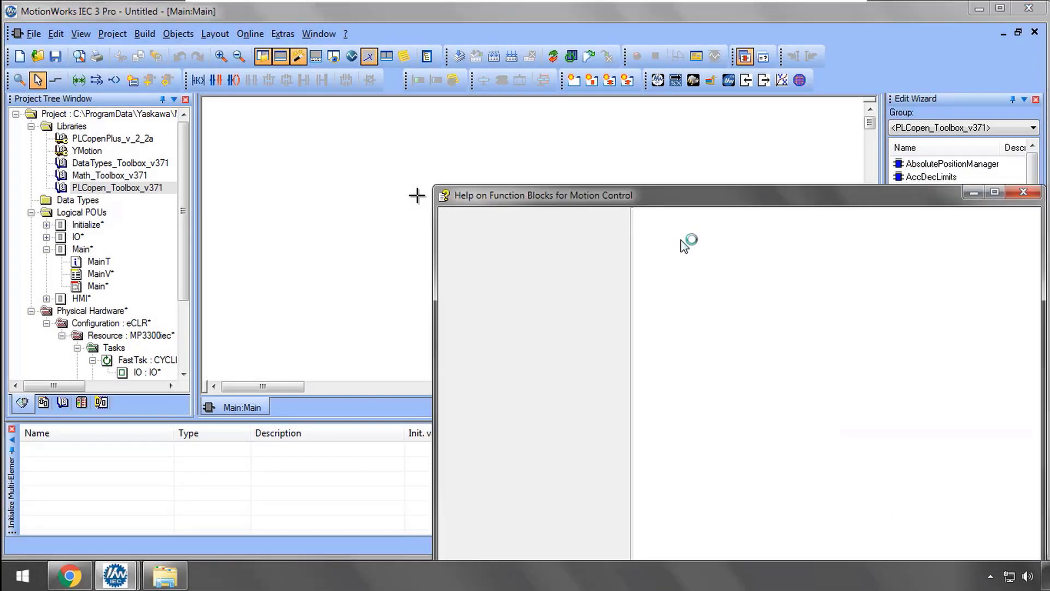
Step: Switch back to the browser, review the available toolbox descriptions and open the December 2020 Collection
{"action": "mouse_move", "coordinate": [68, 586]}
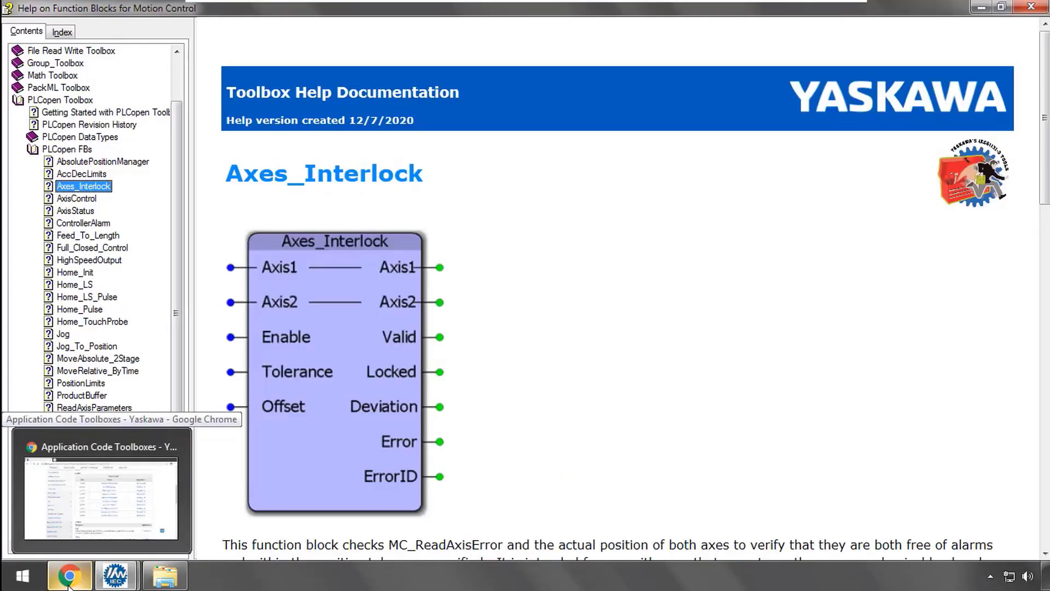
{"action": "left_click", "coordinate": [69, 586]}
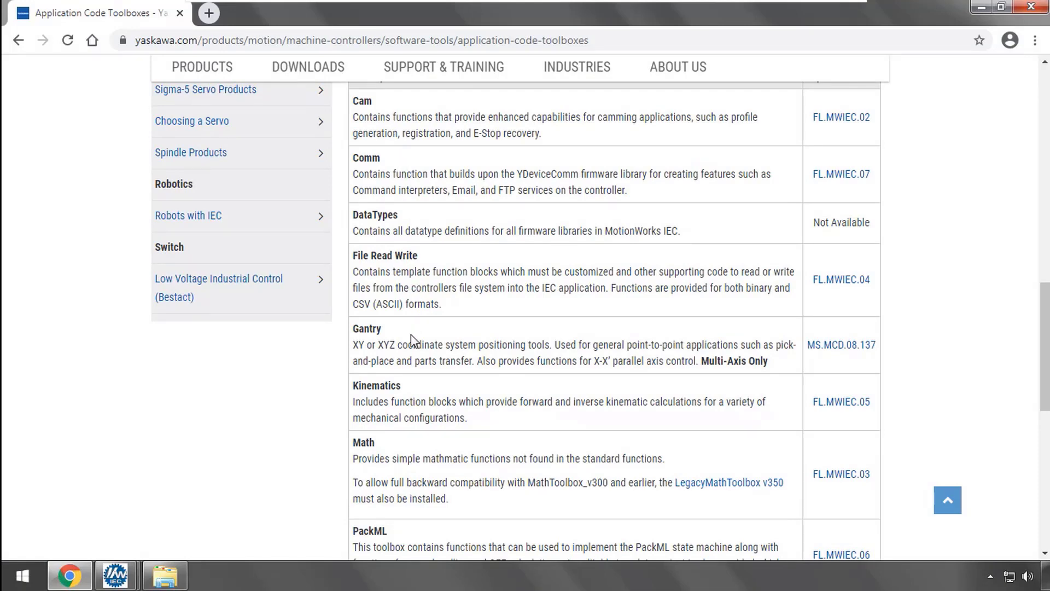
{"action": "scroll", "coordinate": [421, 416], "scroll_direction": "down", "scroll_amount": 5}
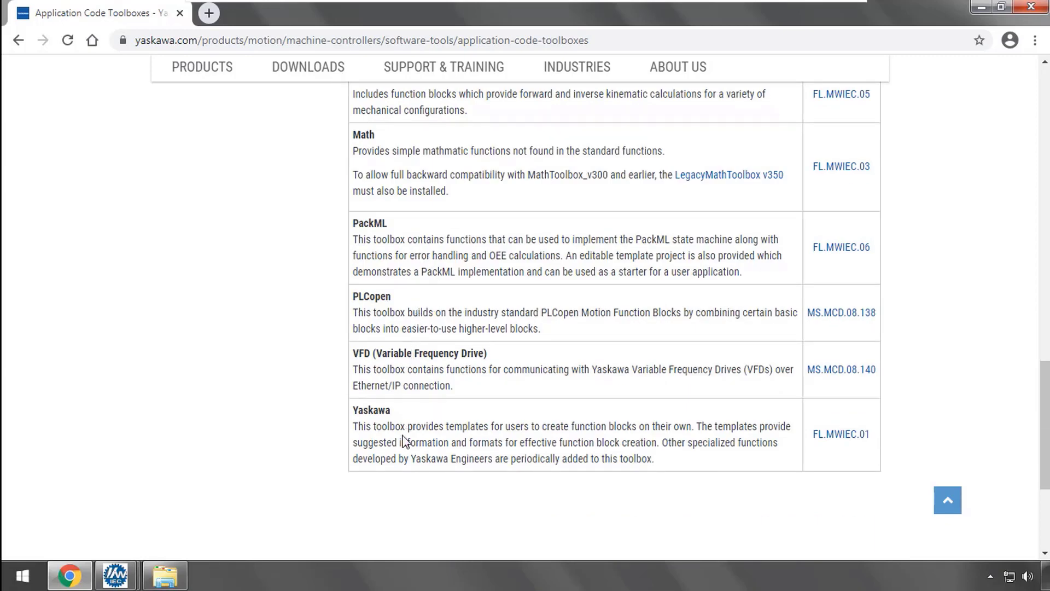
{"action": "scroll", "coordinate": [496, 378], "scroll_direction": "up", "scroll_amount": 15}
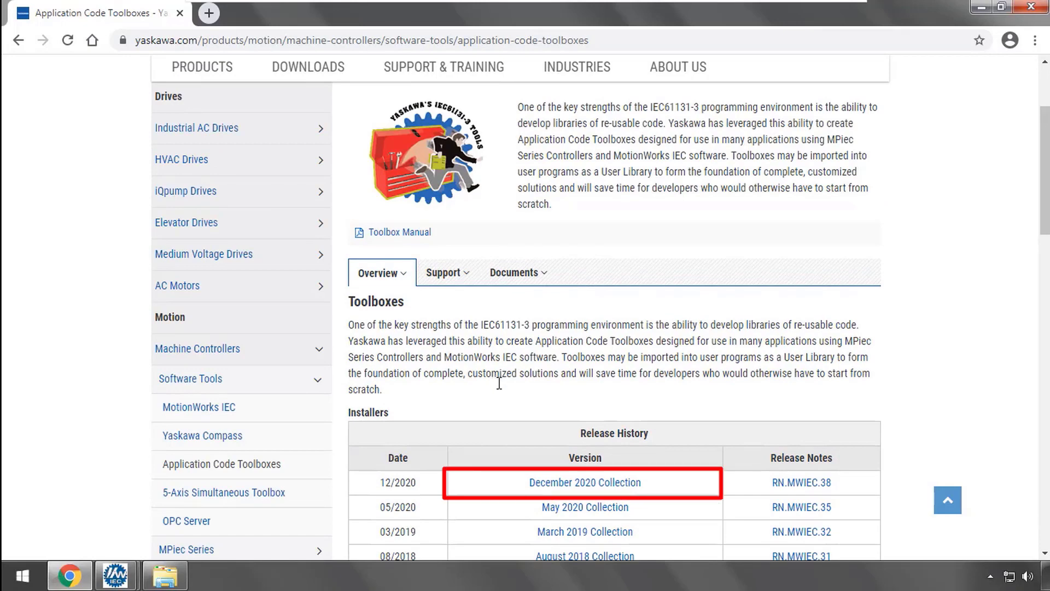
{"action": "left_click", "coordinate": [642, 485]}
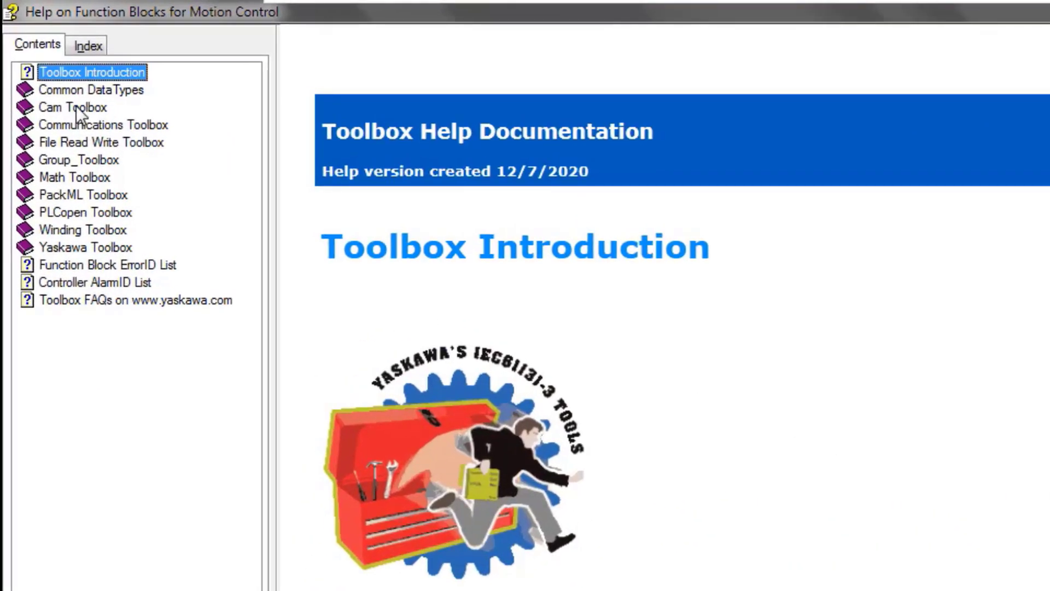
Step: Browse the toolbox help contents, reading the getting-started topics of the Cam and Communications toolboxes
{"action": "left_click", "coordinate": [76, 107]}
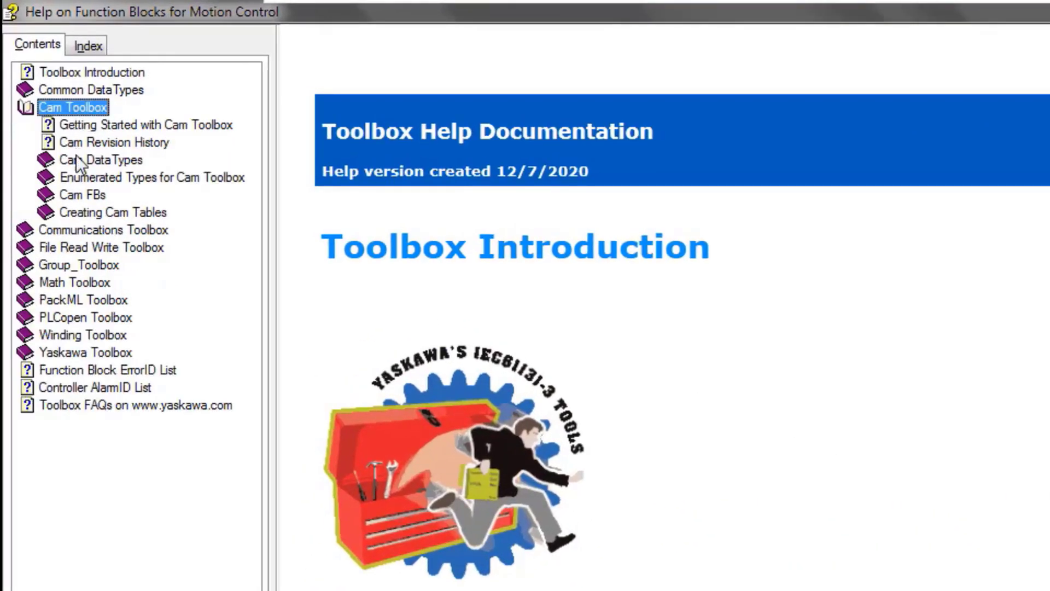
{"action": "left_click", "coordinate": [82, 230]}
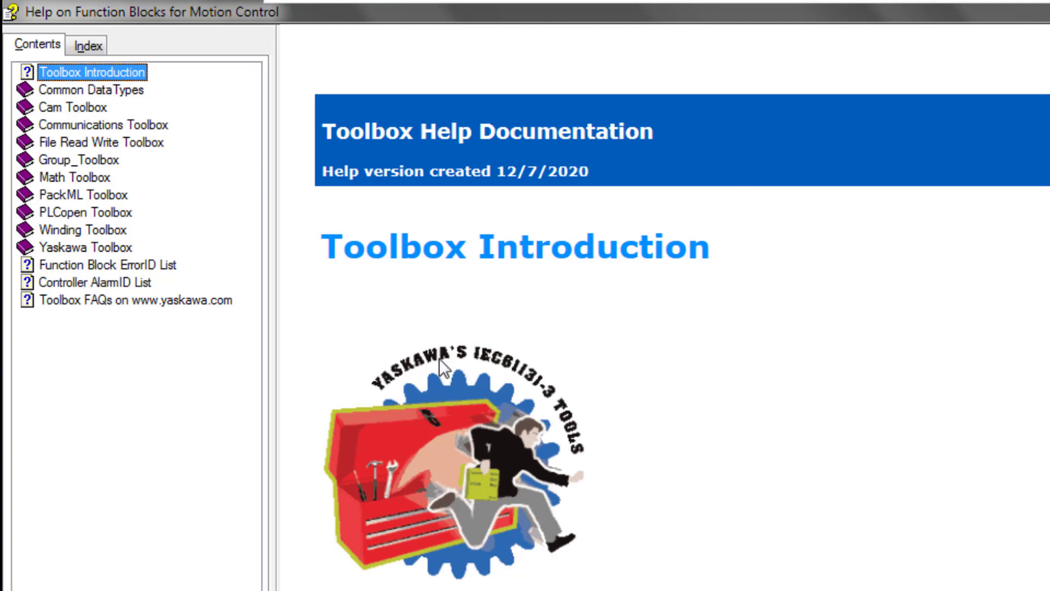
{"action": "left_click", "coordinate": [714, 474]}
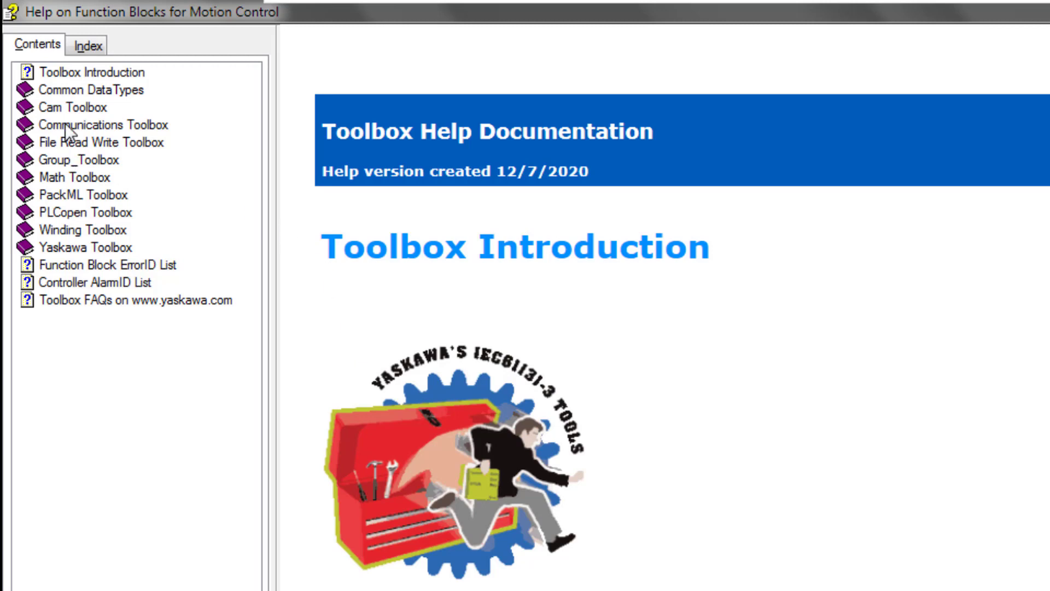
{"action": "left_click", "coordinate": [61, 110]}
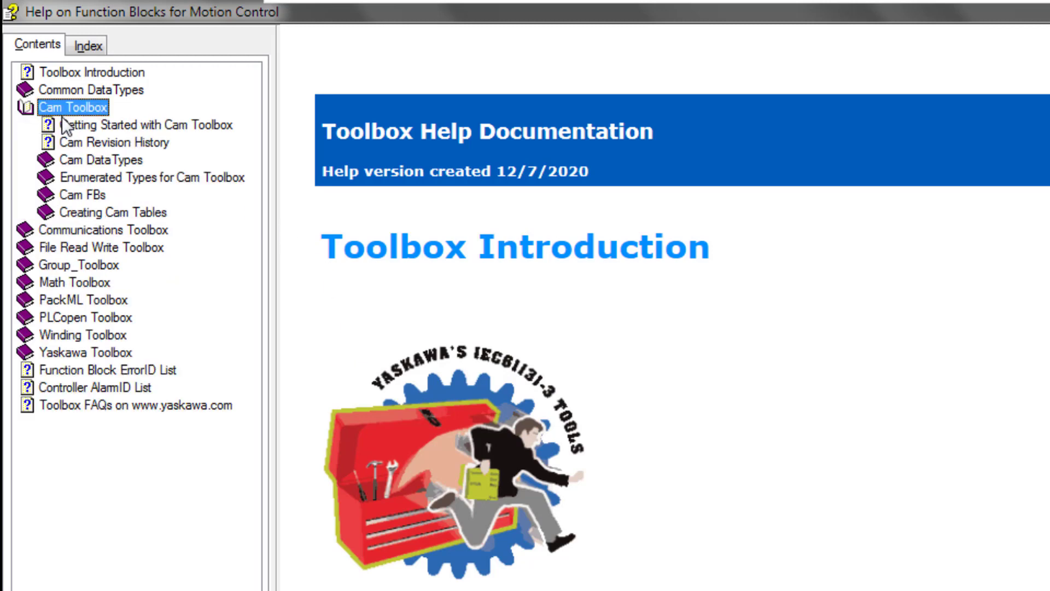
{"action": "left_click", "coordinate": [103, 127]}
{"action": "left_click", "coordinate": [103, 230]}
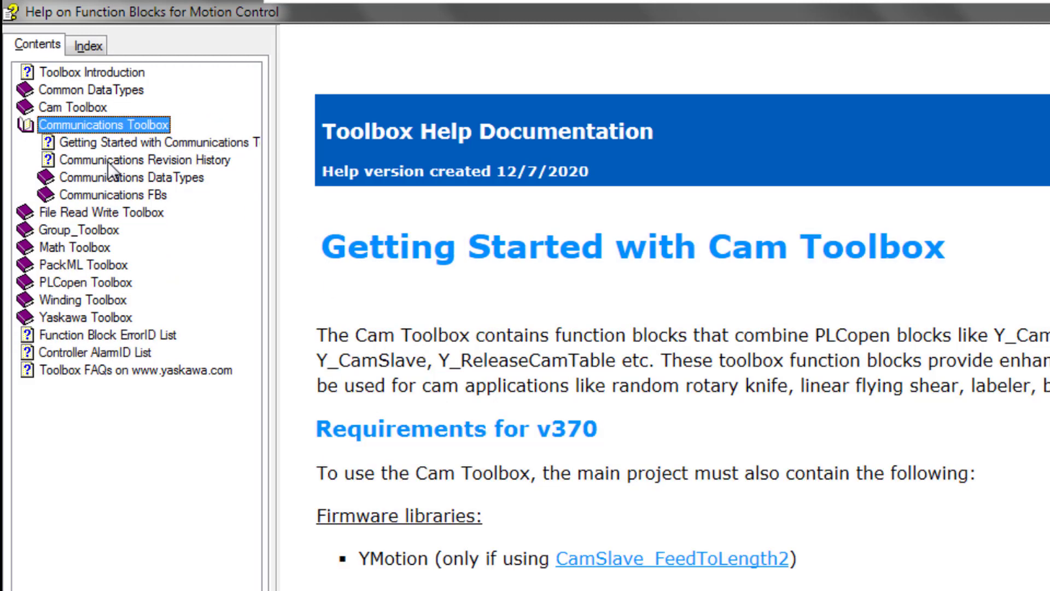
{"action": "left_click", "coordinate": [107, 147]}
{"action": "left_click", "coordinate": [101, 212]}
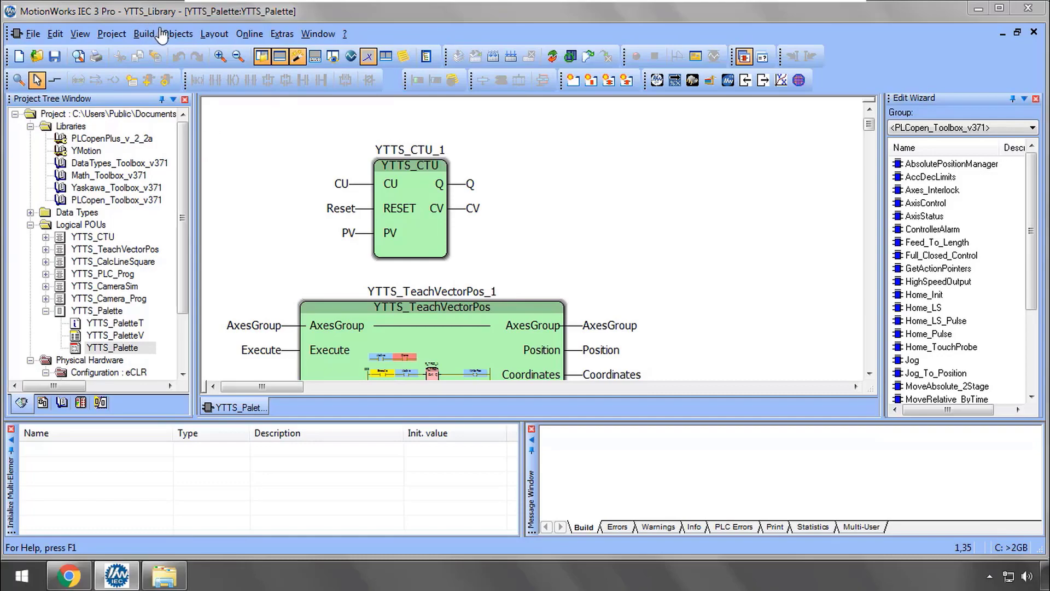
Step: In the YTTS_Library project, open the YTTS_DataTypes definitions and the YTTS_CTU function block code
{"action": "left_click", "coordinate": [30, 212]}
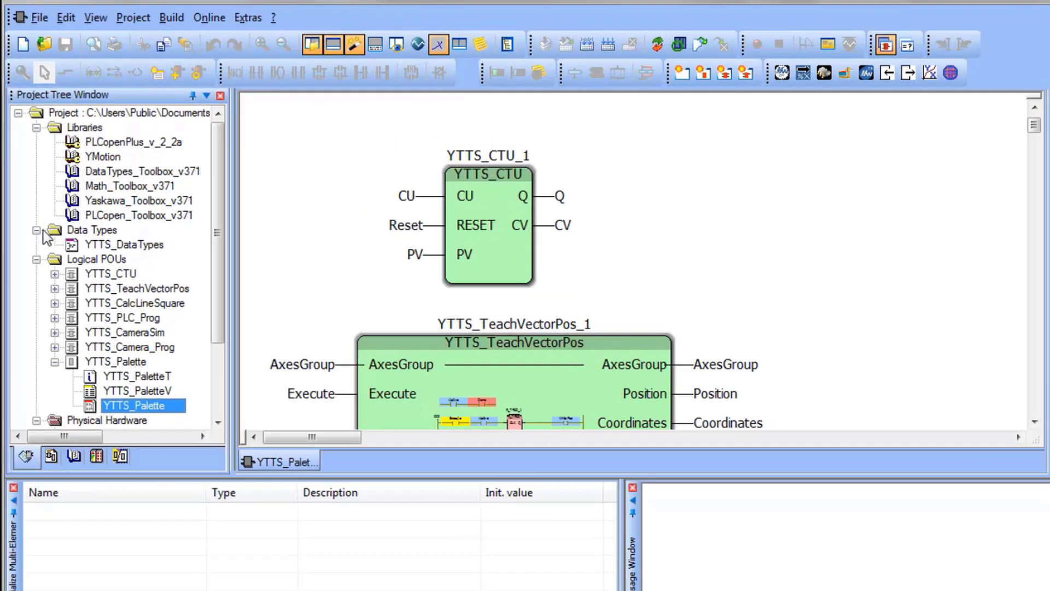
{"action": "double_click", "coordinate": [131, 290]}
{"action": "left_click", "coordinate": [147, 326]}
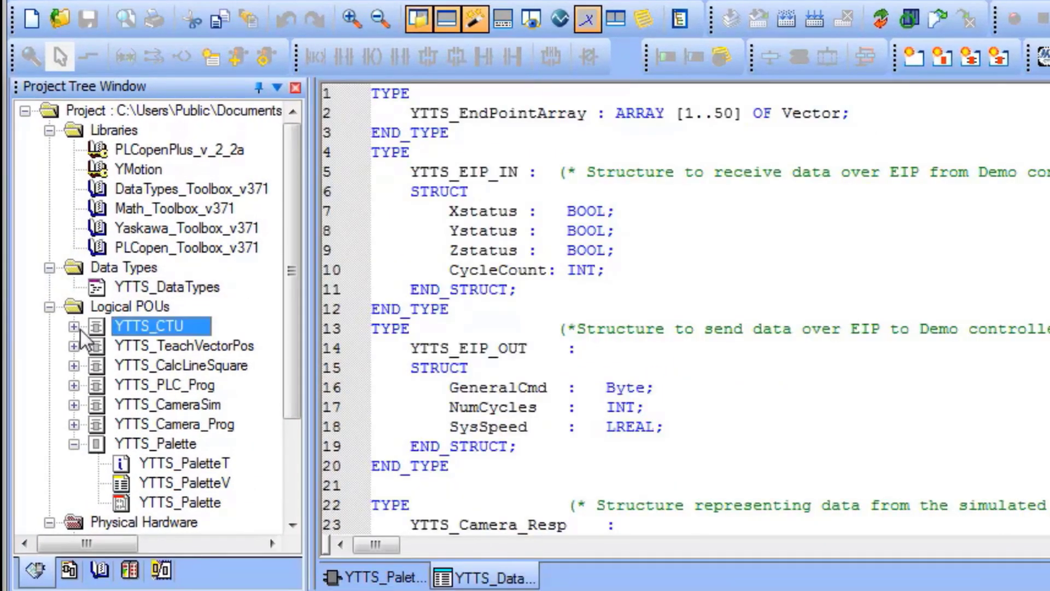
{"action": "left_click", "coordinate": [73, 327]}
{"action": "double_click", "coordinate": [149, 386]}
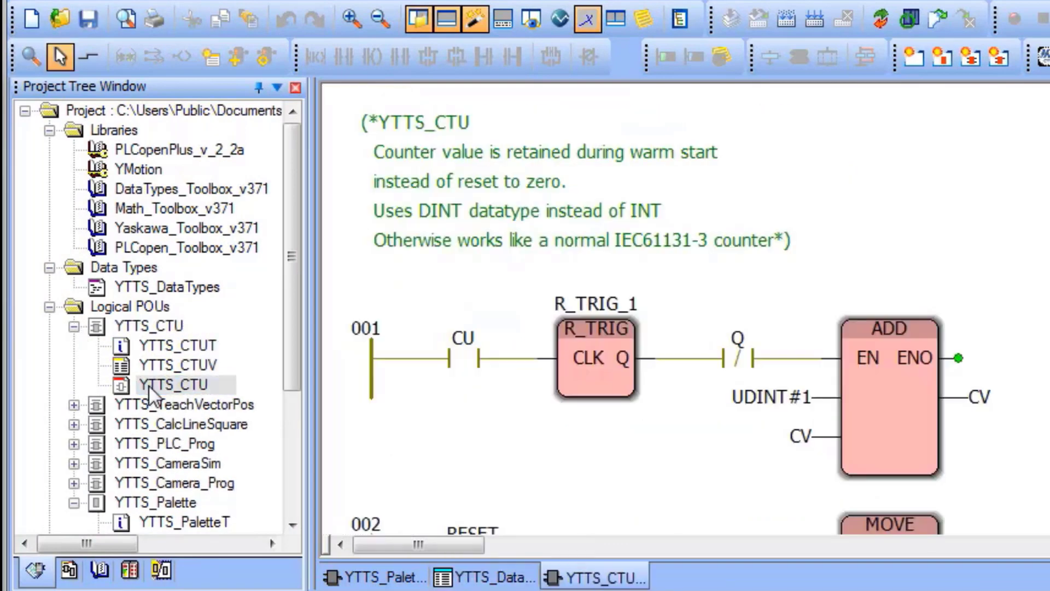
Step: Open the YTTS_Palette worksheet and look through the function blocks placed on it
{"action": "scroll", "coordinate": [185, 431], "scroll_direction": "down", "scroll_amount": 3}
{"action": "double_click", "coordinate": [186, 431]}
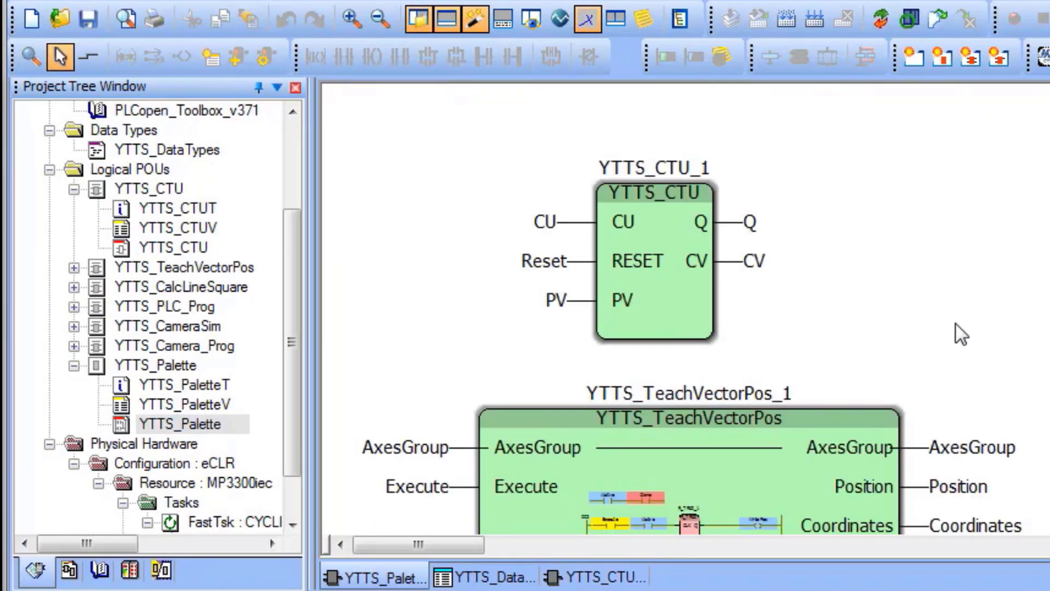
{"action": "scroll", "coordinate": [954, 321], "scroll_direction": "down", "scroll_amount": 10}
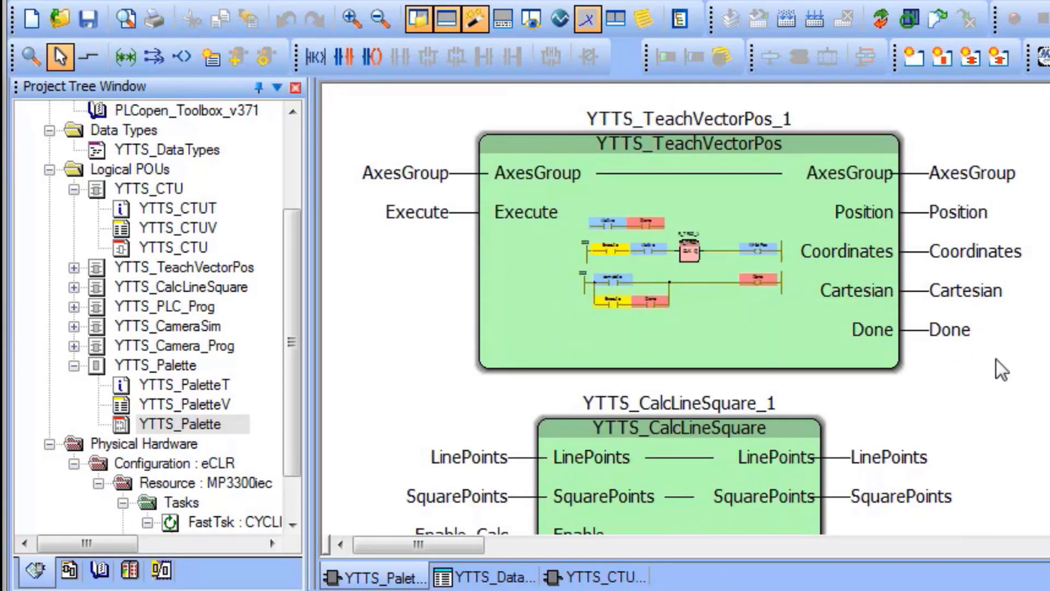
{"action": "scroll", "coordinate": [954, 321], "scroll_direction": "down", "scroll_amount": 10}
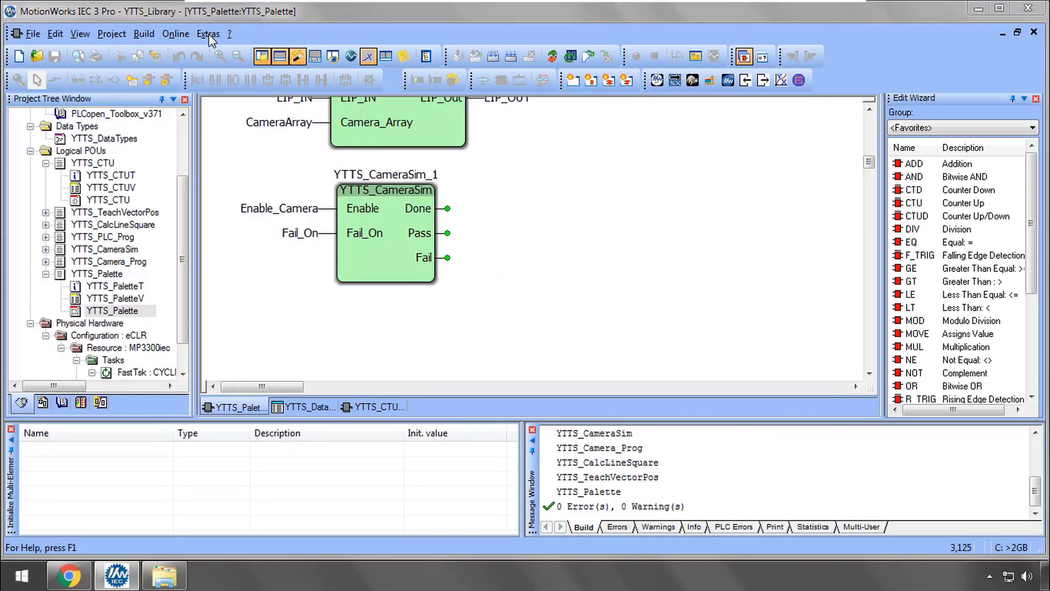
{"action": "left_click", "coordinate": [208, 34]}
{"action": "left_click", "coordinate": [235, 86]}
{"action": "left_click", "coordinate": [552, 205]}
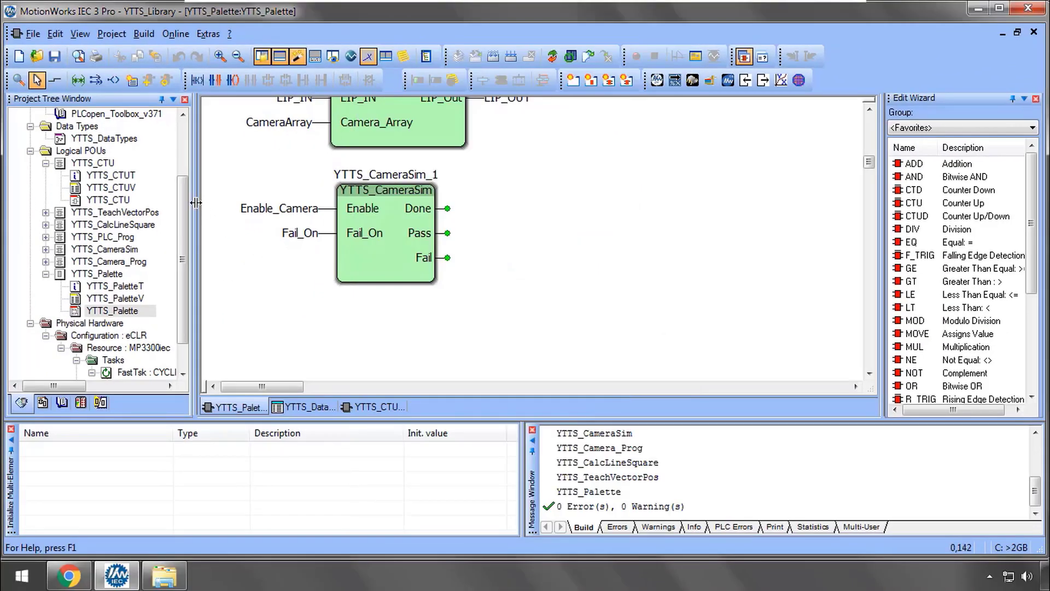
Step: Widen the Project Tree Window slightly
{"action": "left_click_drag", "start_coordinate": [196, 202], "coordinate": [213, 203]}
{"action": "left_click_drag", "start_coordinate": [200, 201], "coordinate": [200, 119]}
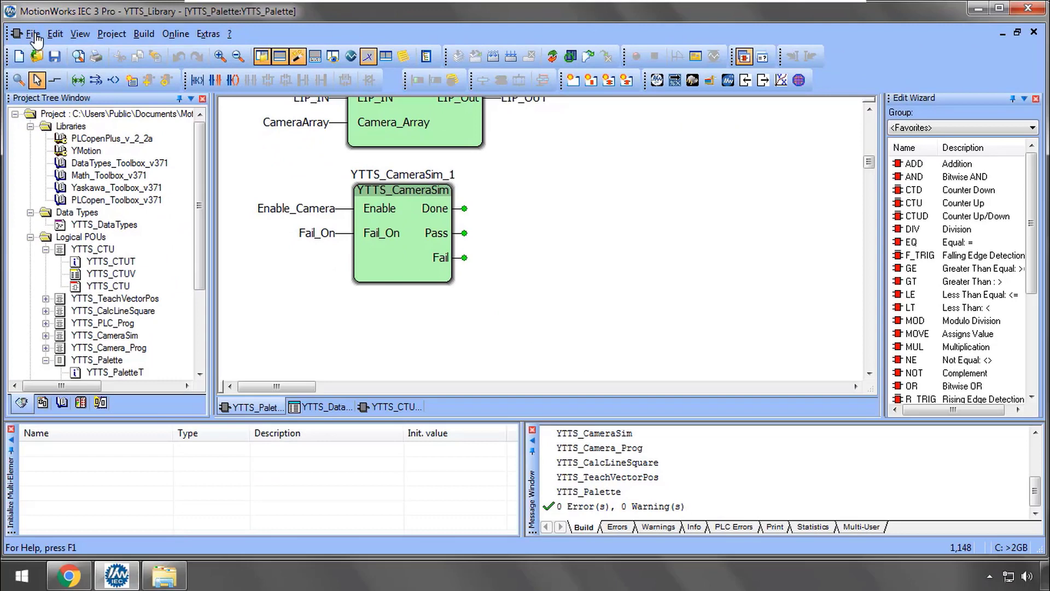
Step: Open the recent project FeatureSpotlight_UserLib
{"action": "left_click", "coordinate": [93, 97]}
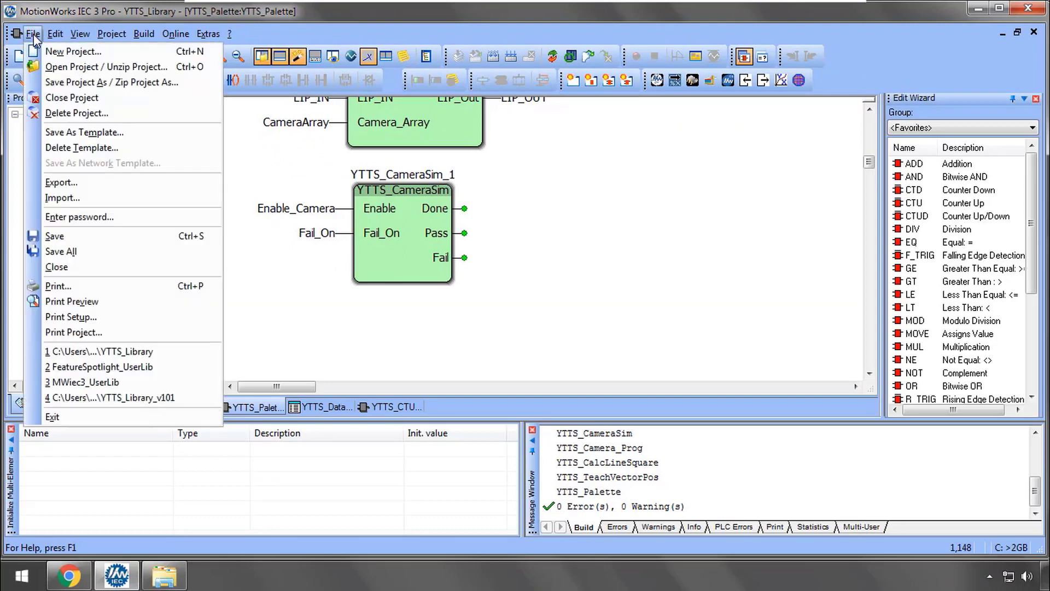
{"action": "left_click", "coordinate": [98, 367]}
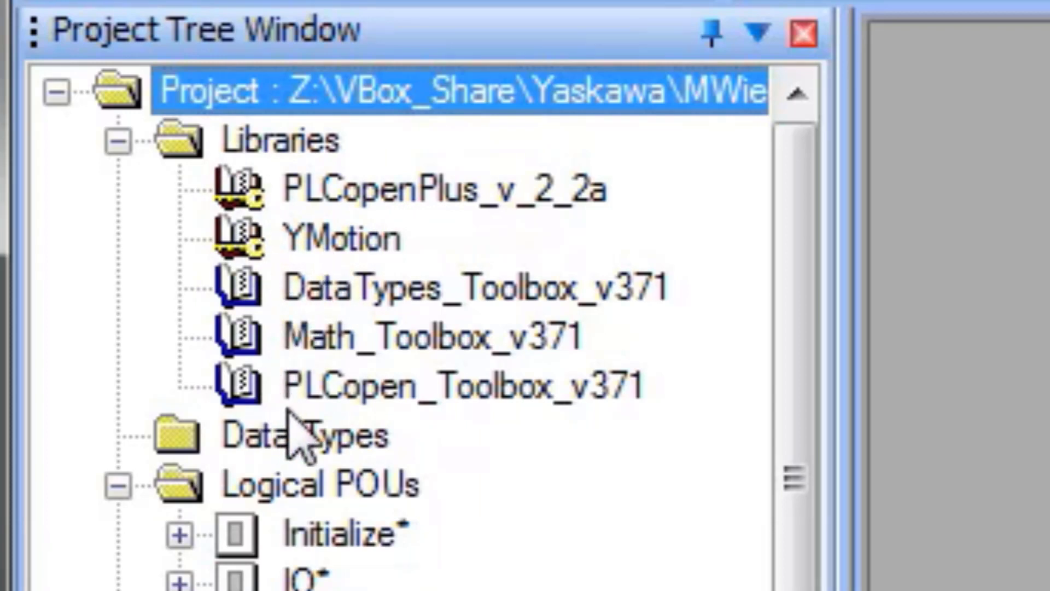
Step: Insert the user library YTTS_Library into the project and list its function blocks in the Edit Wizard
{"action": "right_click", "coordinate": [325, 145]}
{"action": "mouse_move", "coordinate": [966, 203]}
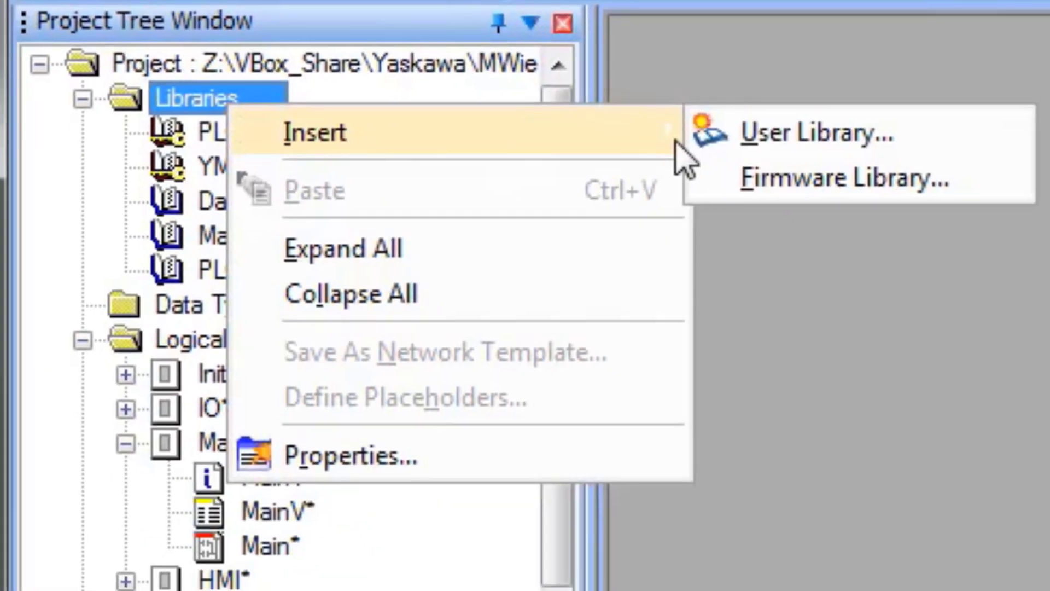
{"action": "left_click", "coordinate": [849, 146]}
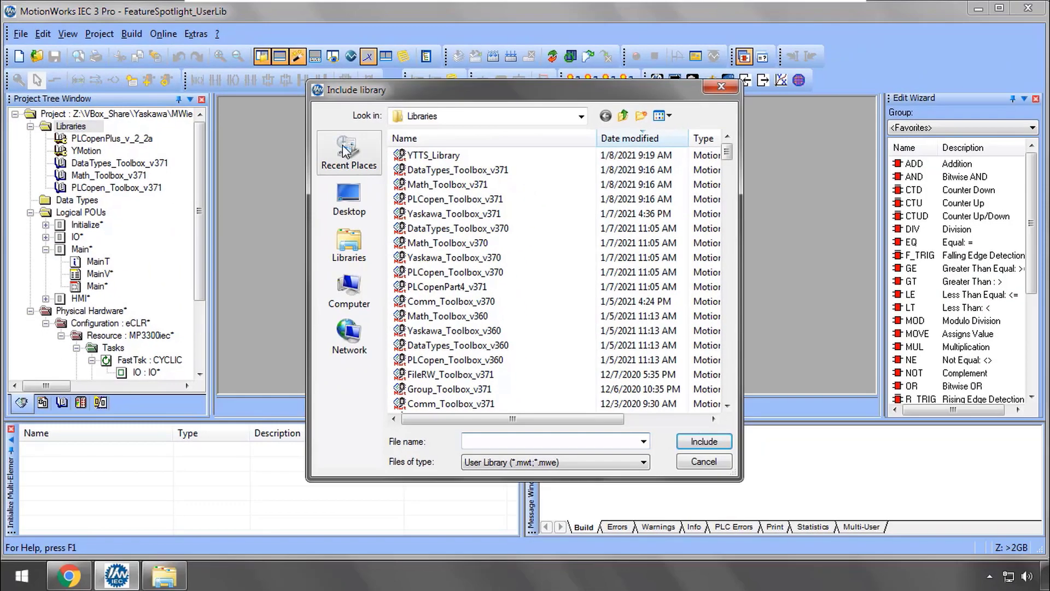
{"action": "left_click", "coordinate": [582, 116]}
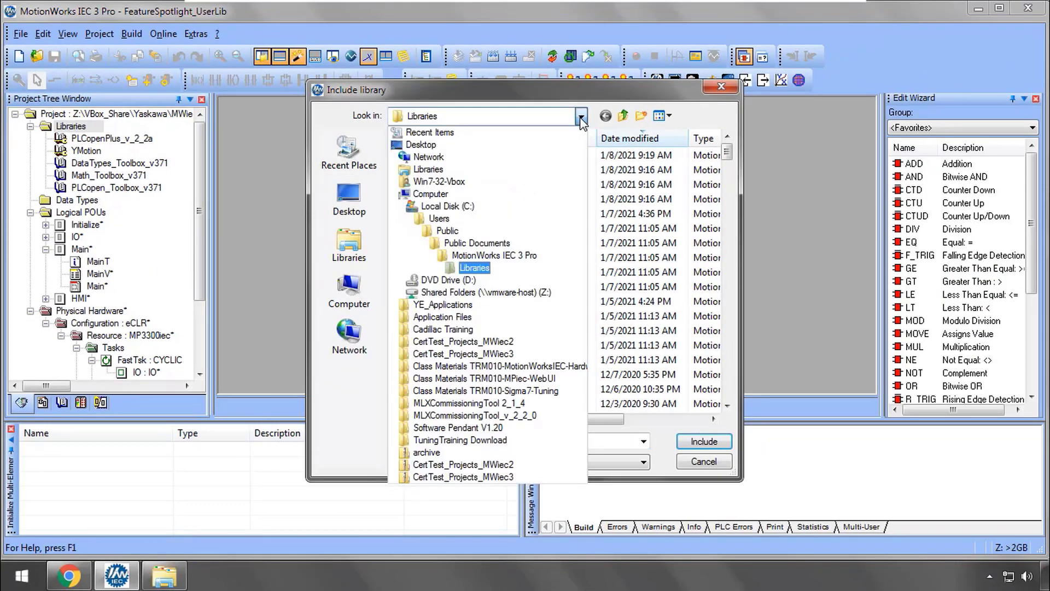
{"action": "left_click", "coordinate": [582, 118]}
{"action": "left_click", "coordinate": [459, 157]}
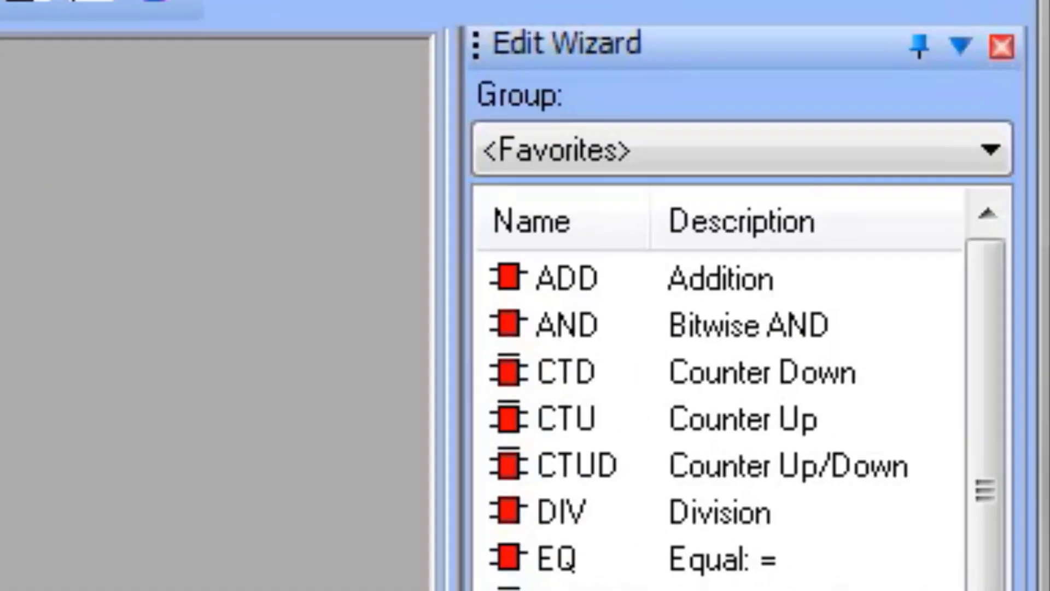
{"action": "left_click", "coordinate": [971, 128]}
{"action": "left_click", "coordinate": [674, 527]}
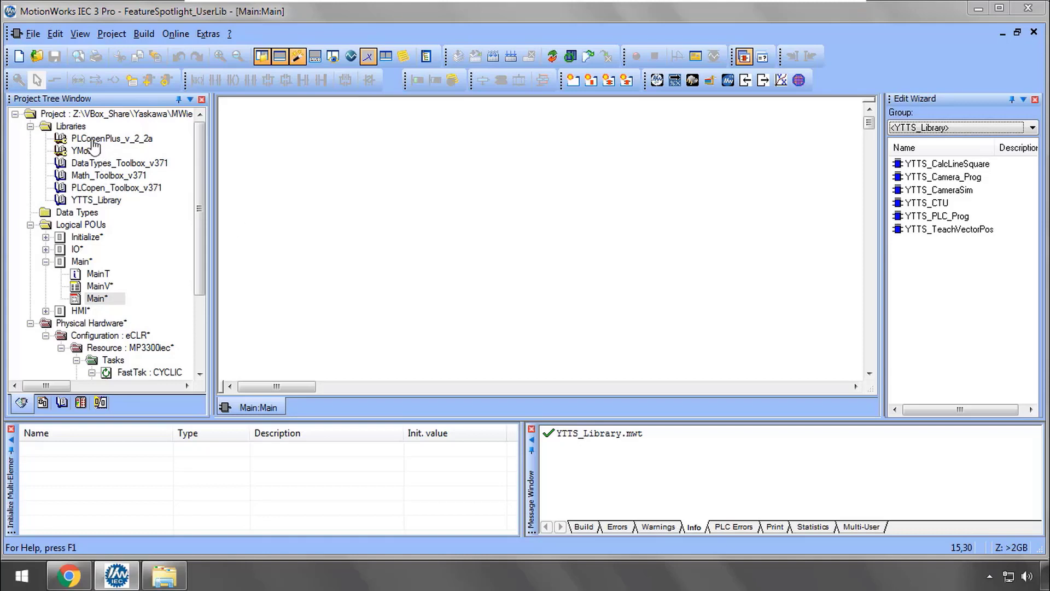
Step: Delete YTTS_Library from the project's Libraries
{"action": "left_click", "coordinate": [101, 203]}
{"action": "right_click", "coordinate": [102, 204]}
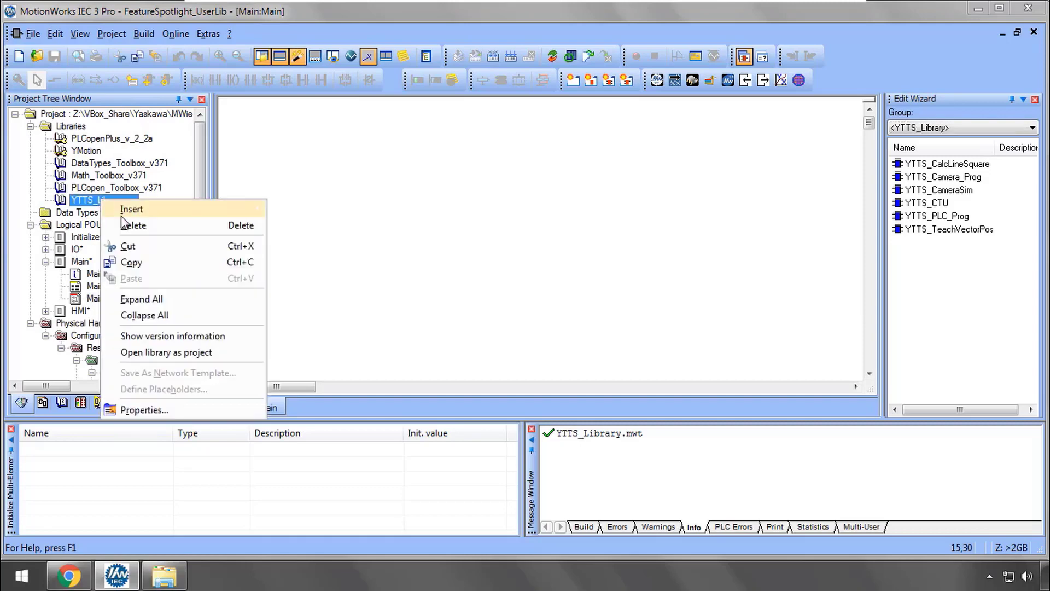
Step: Insert the user libraries YTTS_Library and Cam_Toolbox_v370 together, above PLCopenPlus_v_2_2a in the project's Libraries
{"action": "right_click", "coordinate": [82, 138]}
{"action": "mouse_move", "coordinate": [232, 157]}
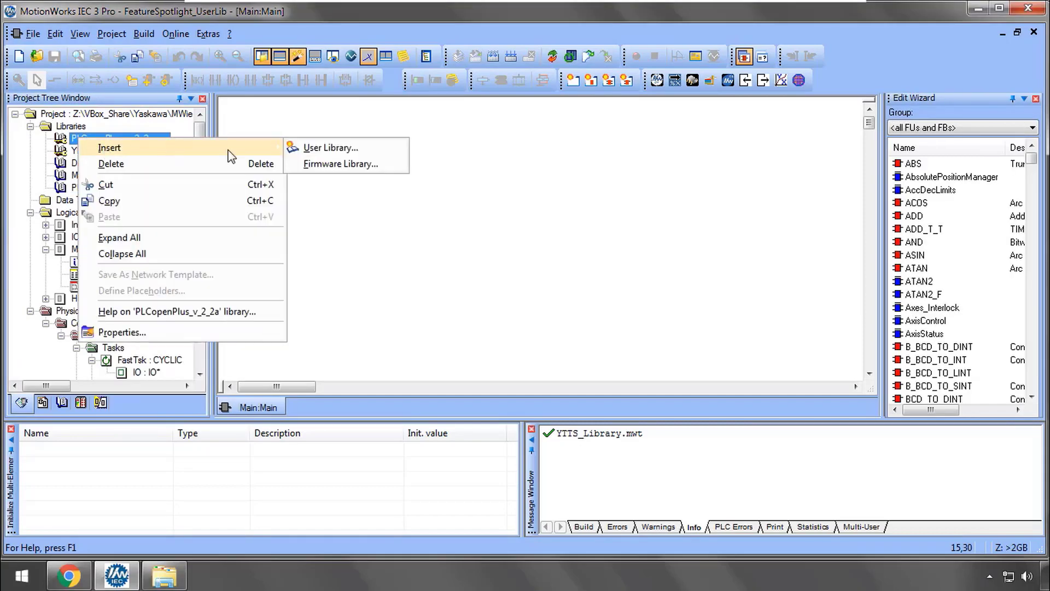
{"action": "left_click", "coordinate": [328, 148]}
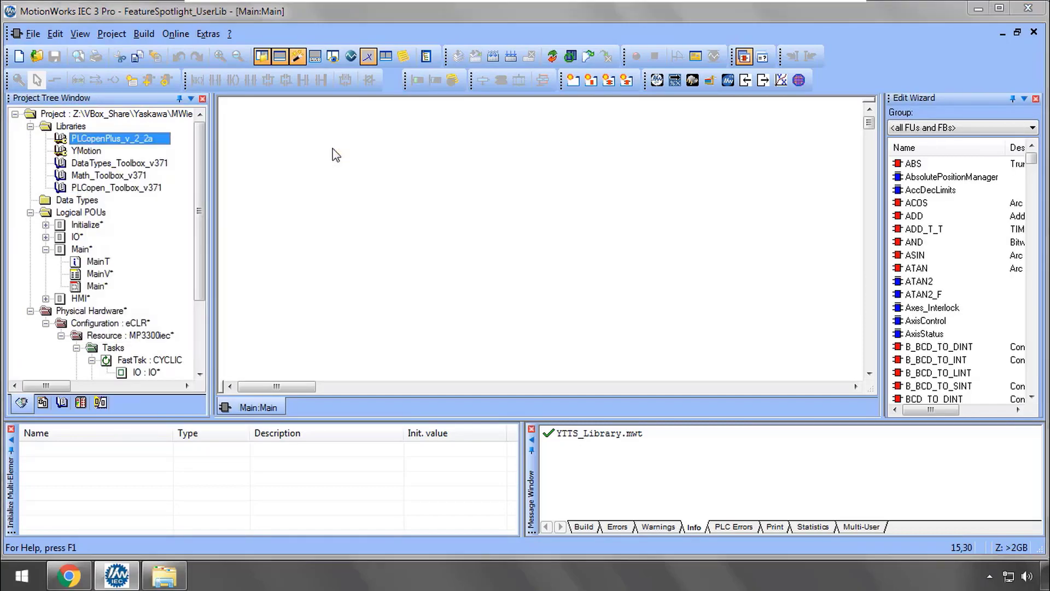
{"action": "left_click", "coordinate": [446, 155]}
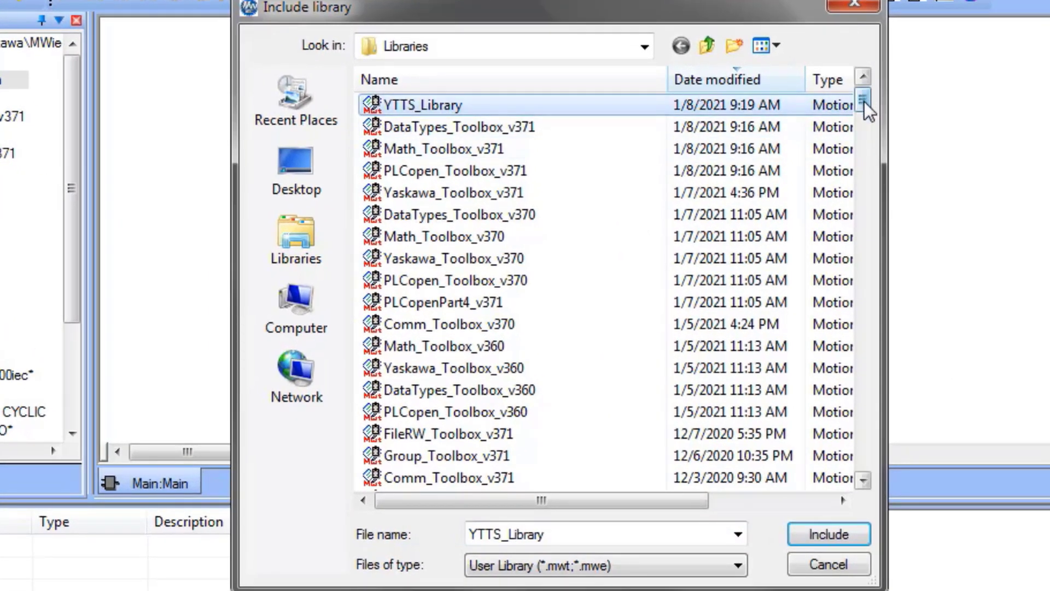
{"action": "mouse_move", "coordinate": [865, 100]}
{"action": "left_mouse_down"}
{"action": "mouse_move", "coordinate": [865, 127]}
{"action": "mouse_move", "coordinate": [865, 117]}
{"action": "left_mouse_up"}
{"action": "left_click", "coordinate": [426, 79]}
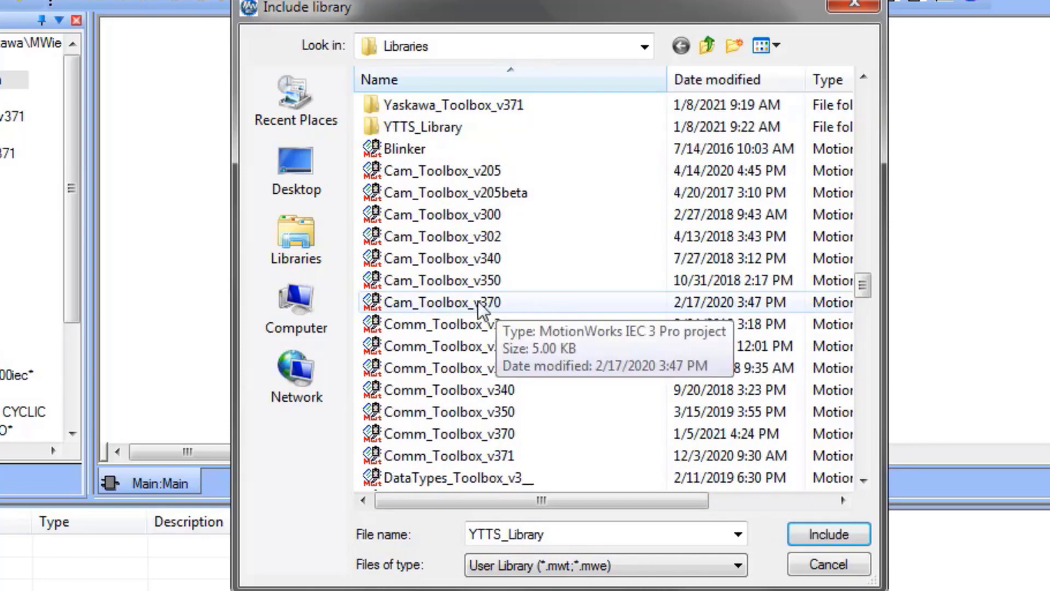
{"action": "left_click", "coordinate": [462, 304], "text": "ctrl"}
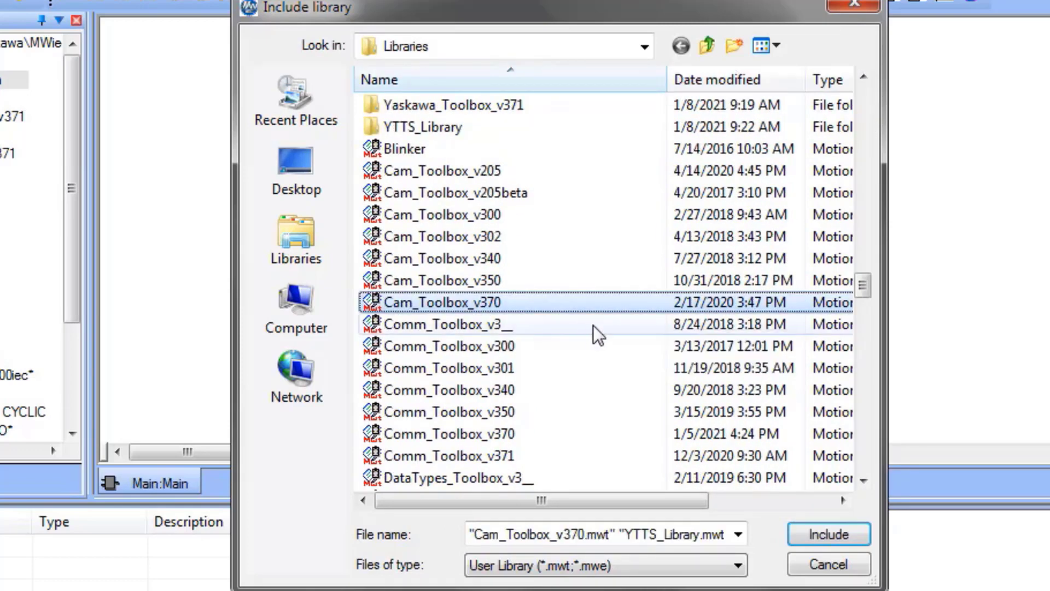
{"action": "left_click", "coordinate": [815, 534]}
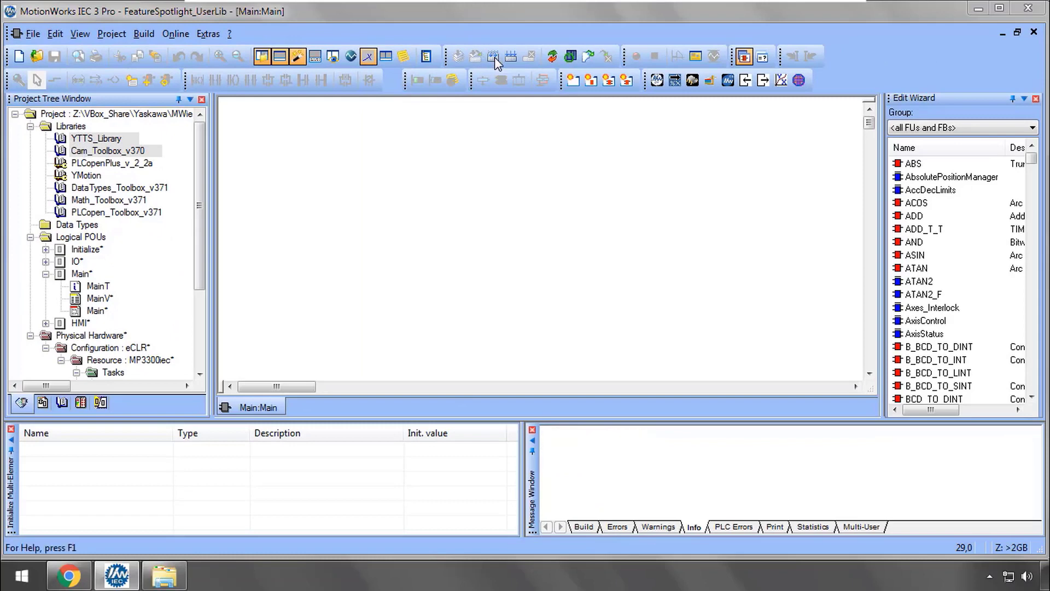
Step: Compile the project and show the list of errors
{"action": "left_click", "coordinate": [494, 56]}
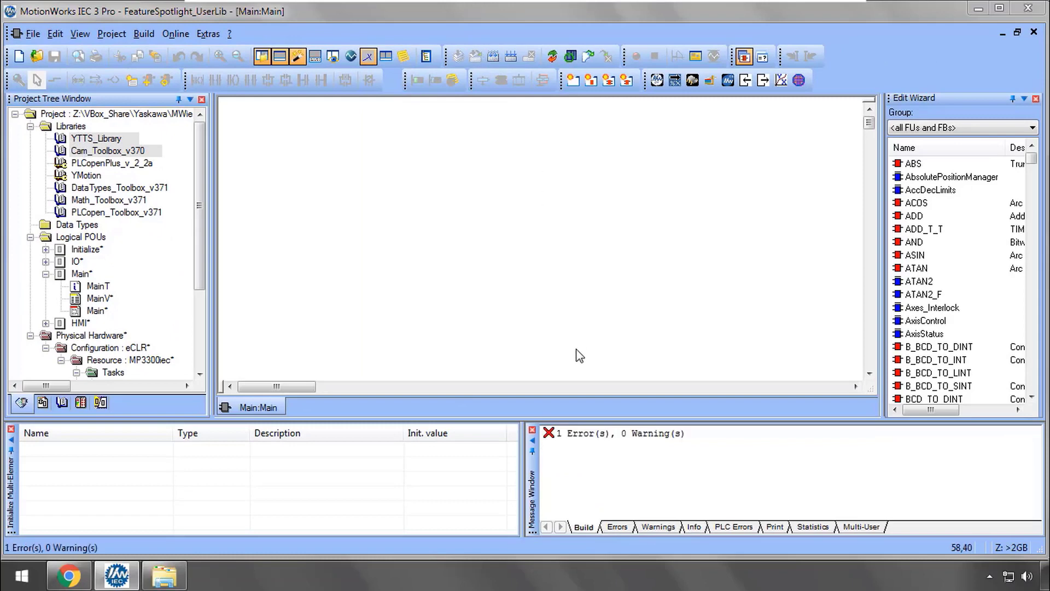
{"action": "left_click", "coordinate": [612, 529]}
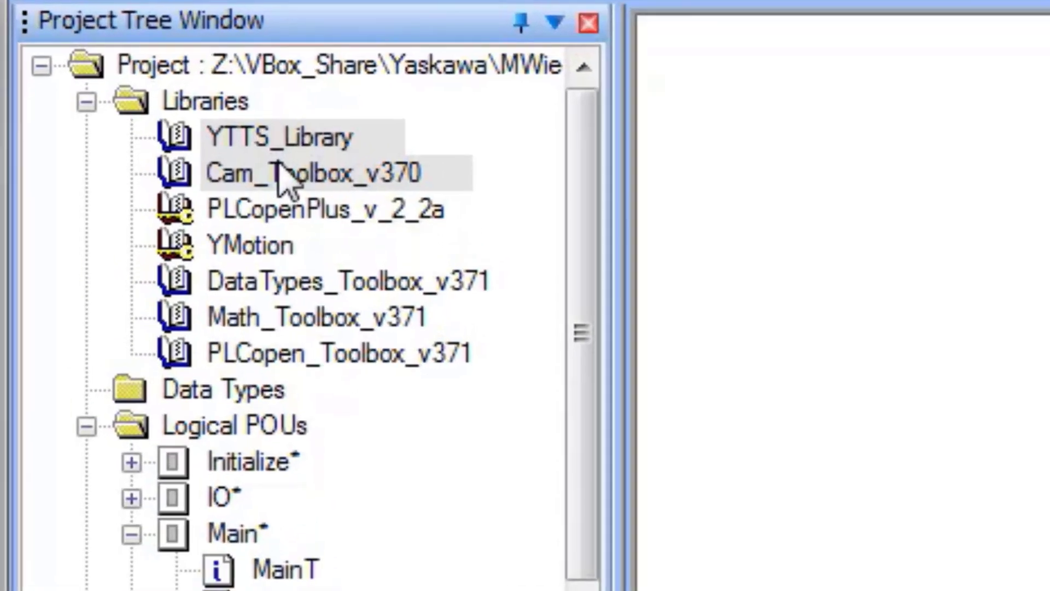
Step: Move Cam_Toolbox_v370 down the project's library order to directly above DataTypes_Toolbox_v371
{"action": "left_click", "coordinate": [94, 138]}
{"action": "left_click_drag", "start_coordinate": [283, 164], "coordinate": [286, 290]}
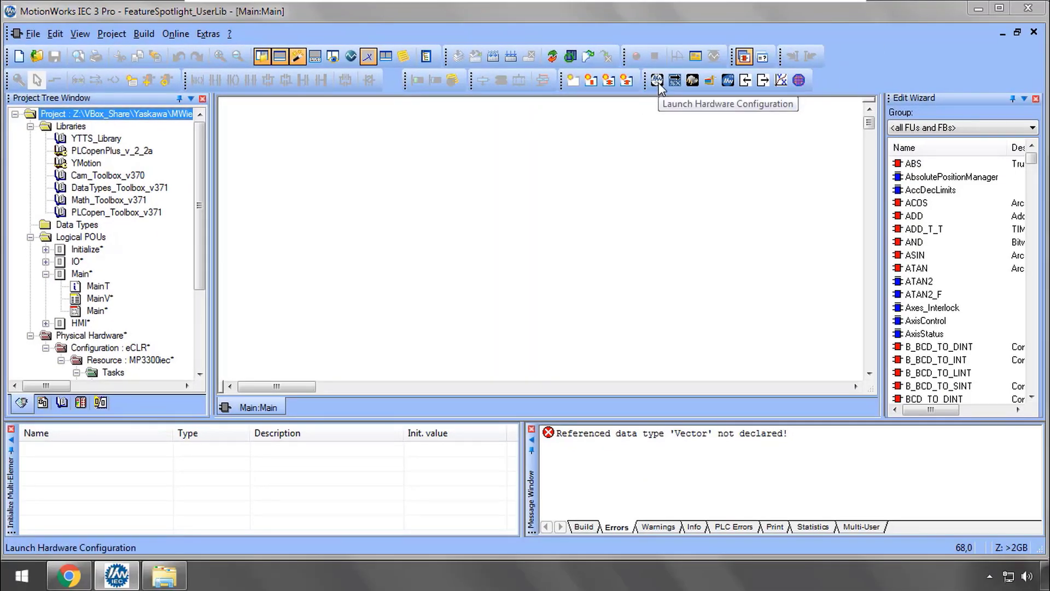
Step: Launch the Hardware Configuration and save it to have the project's libraries reordered automatically
{"action": "left_click", "coordinate": [658, 82]}
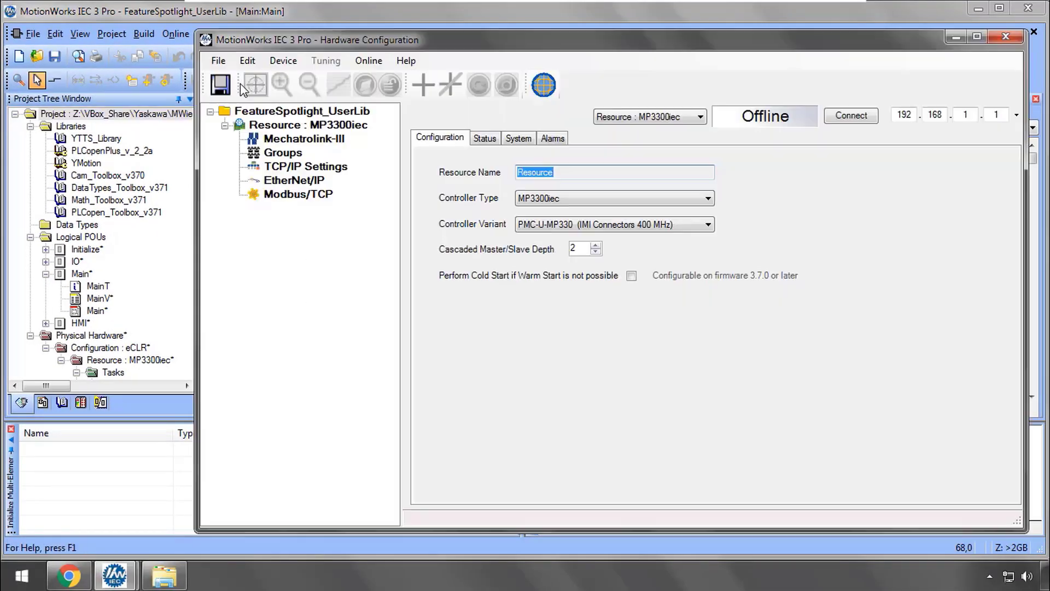
{"action": "left_click", "coordinate": [221, 84]}
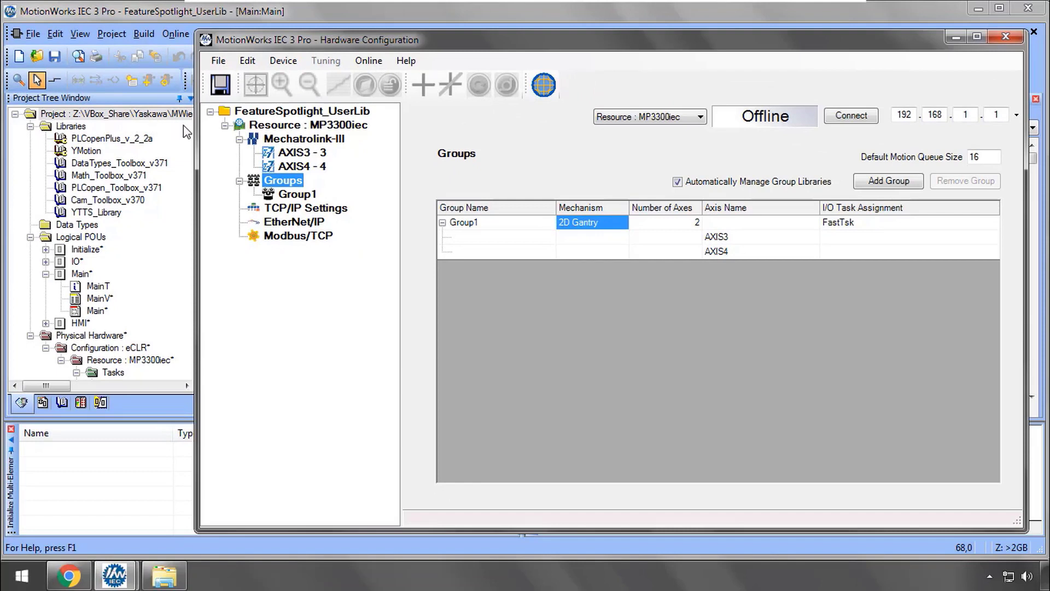
Step: Review the 2D Gantry Group1, save the hardware configuration, and locate YCoordinatedMotion and PLCopenPart4_v371 among the project's libraries
{"action": "left_click", "coordinate": [305, 196]}
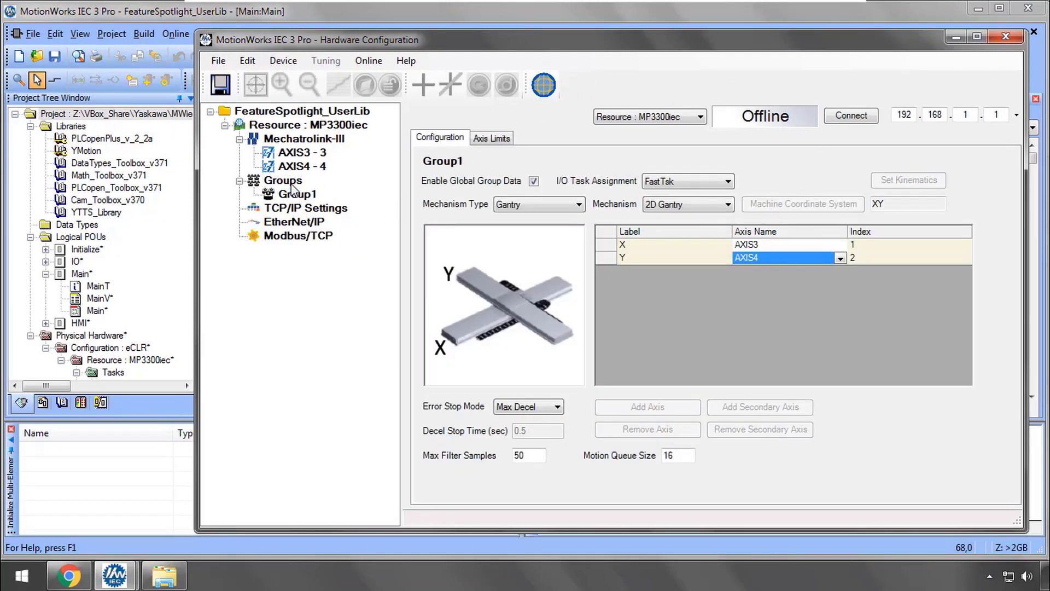
{"action": "left_click", "coordinate": [292, 184]}
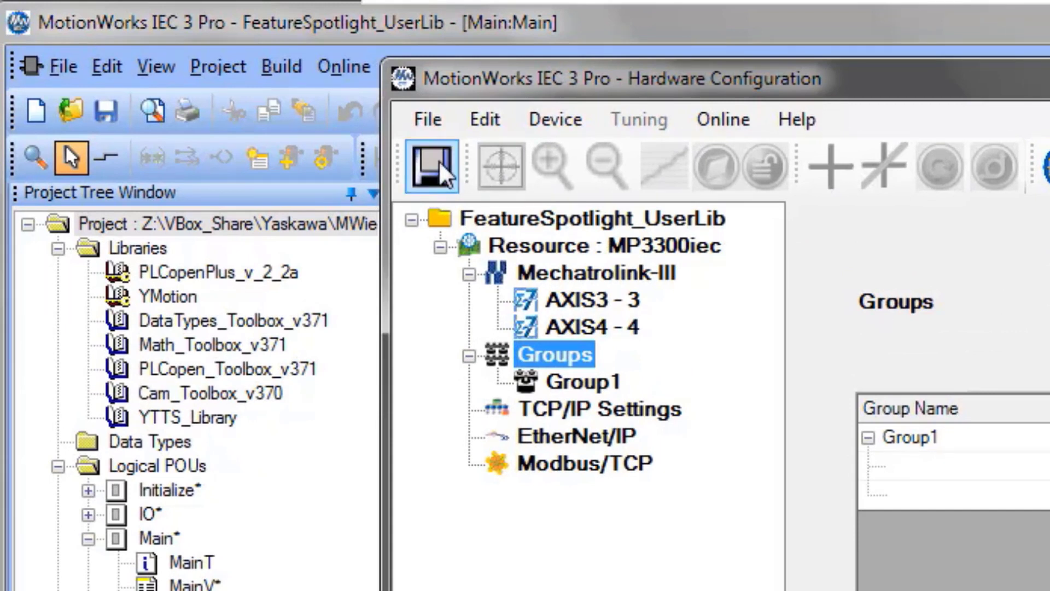
{"action": "left_click", "coordinate": [433, 164]}
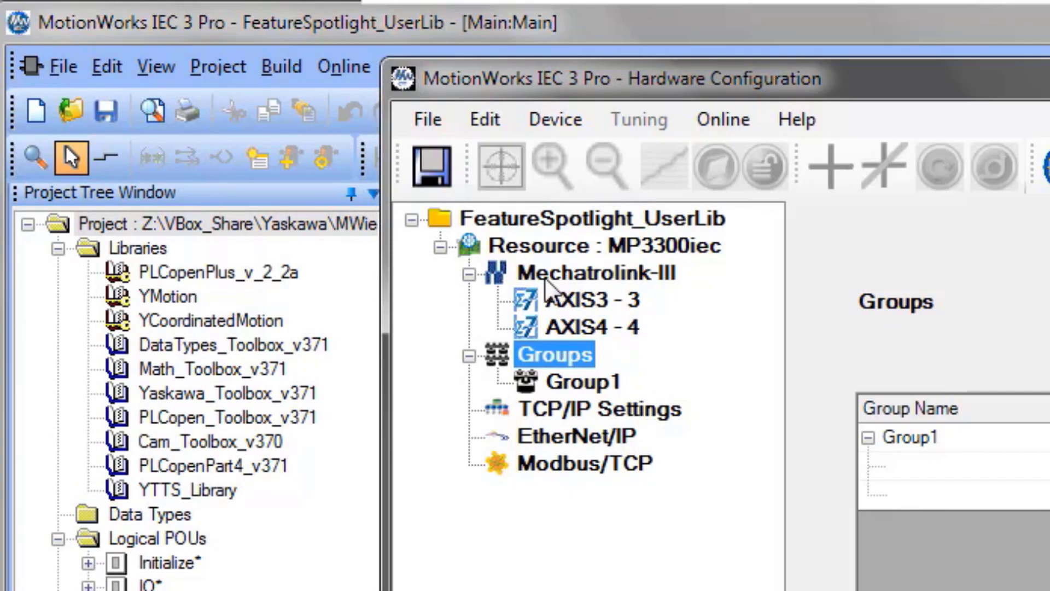
{"action": "left_click", "coordinate": [227, 324]}
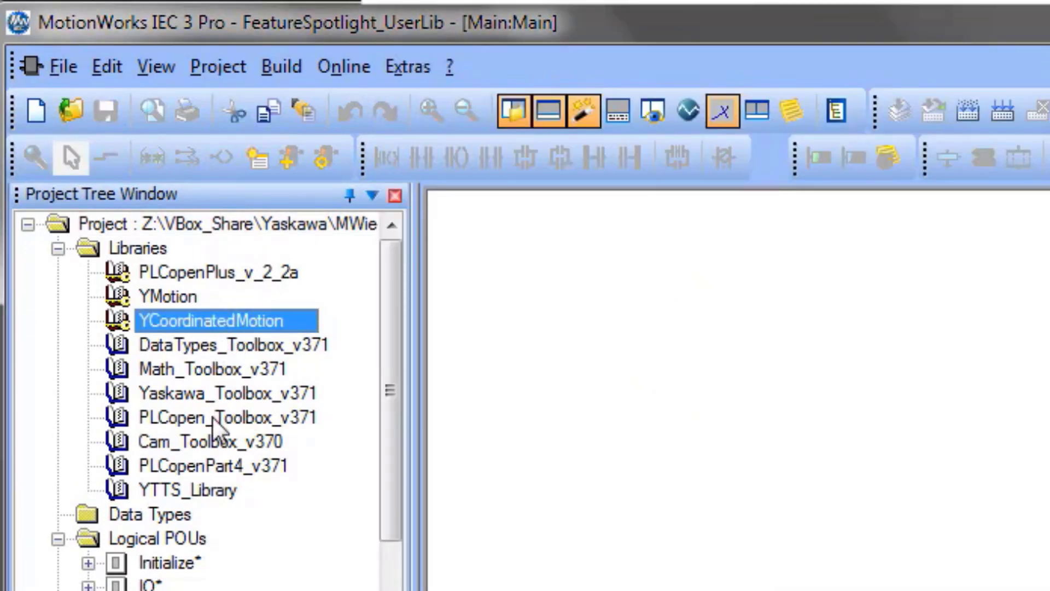
{"action": "left_click", "coordinate": [245, 468]}
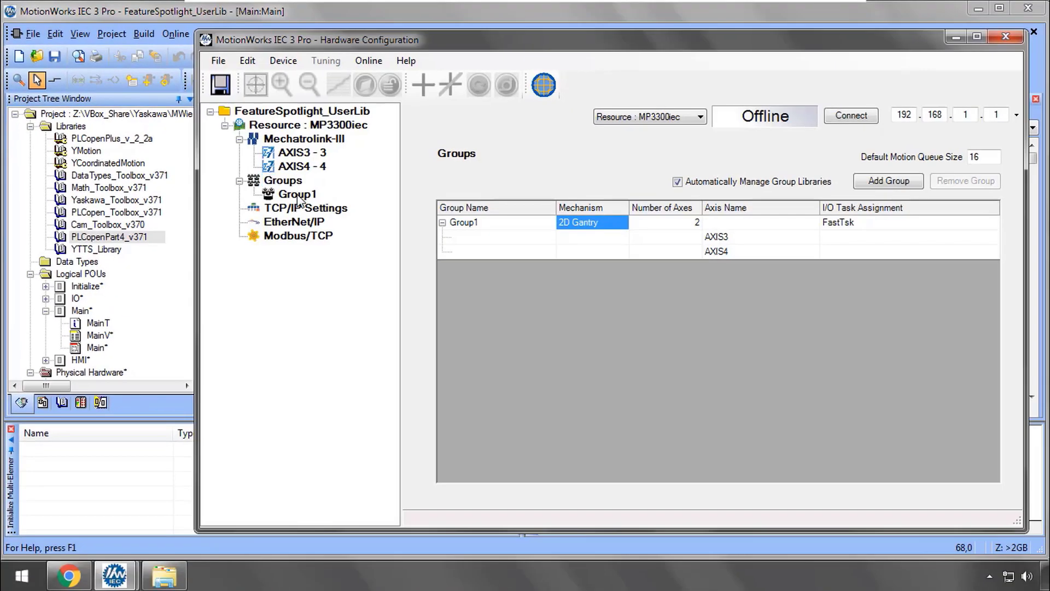
Step: Remove Group1 from the hardware configuration, save the configuration, and return to the project
{"action": "right_click", "coordinate": [297, 195]}
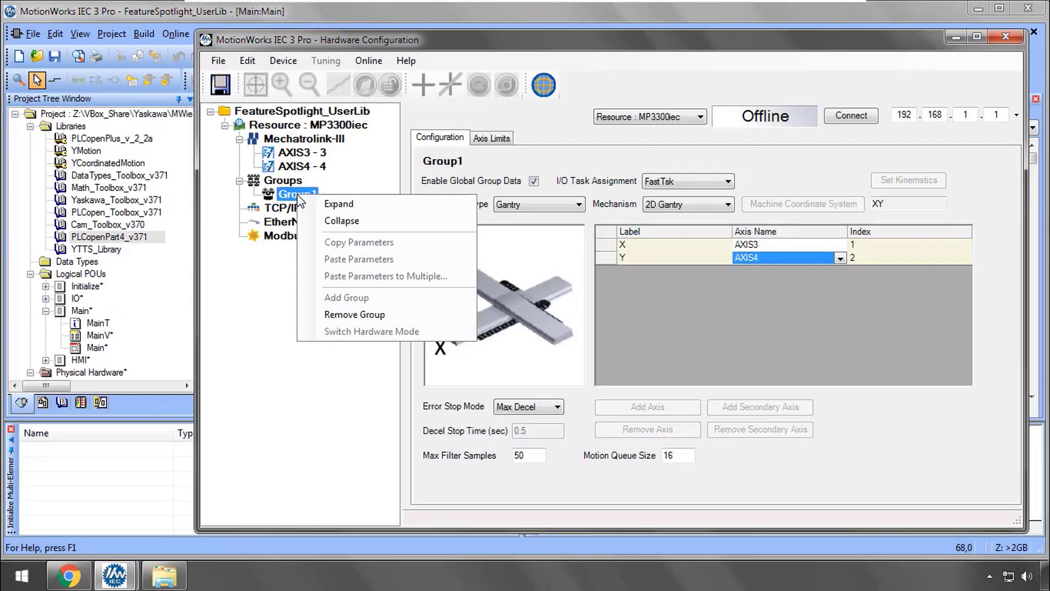
{"action": "left_click", "coordinate": [346, 315]}
{"action": "left_click", "coordinate": [604, 326]}
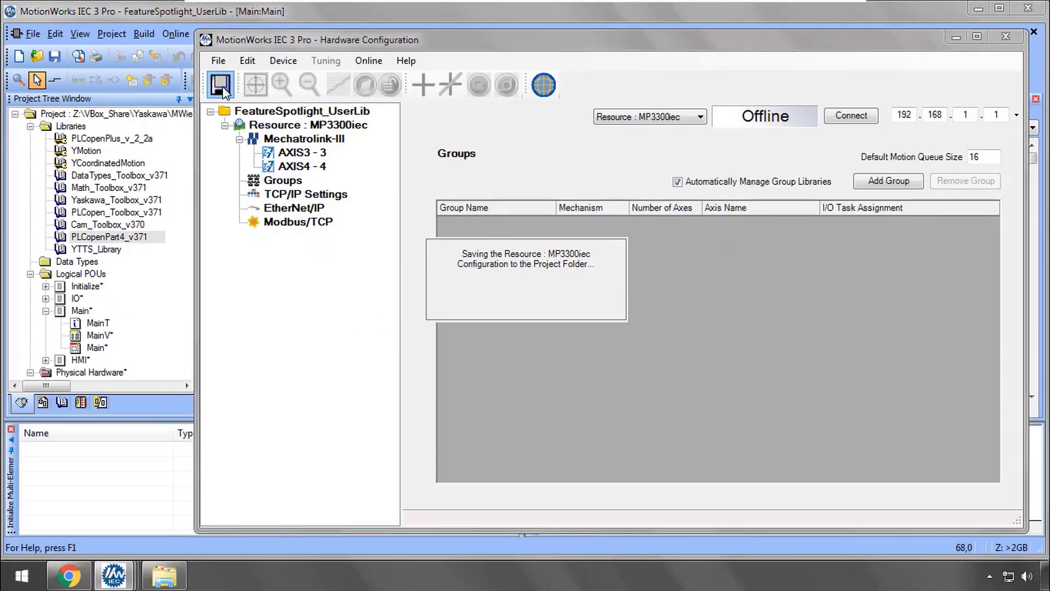
{"action": "left_click", "coordinate": [132, 219]}
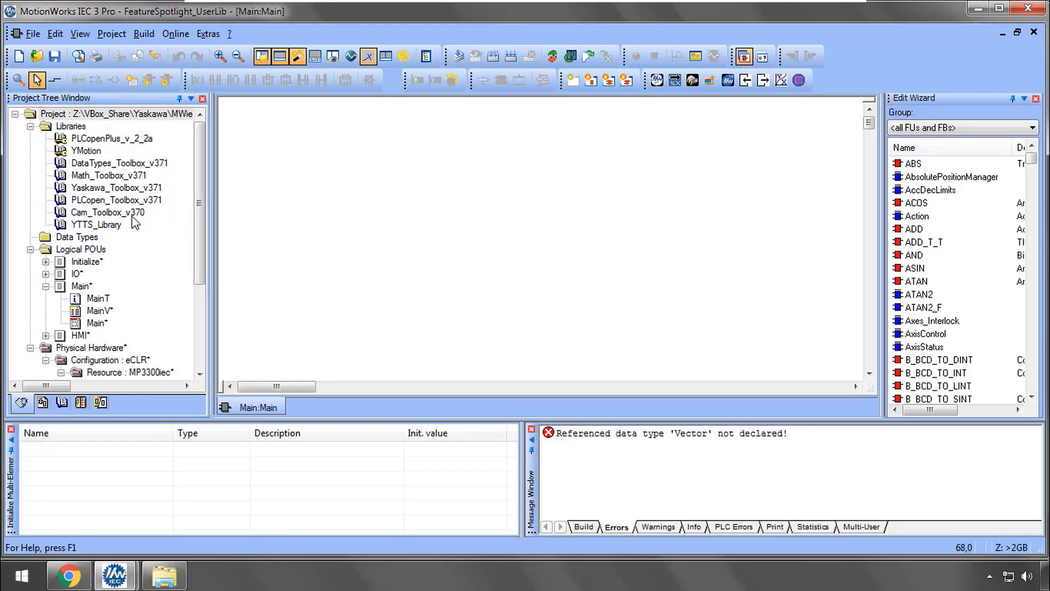
Step: Compile the FeatureSpotlight_UserLib project again
{"action": "left_click", "coordinate": [493, 56]}
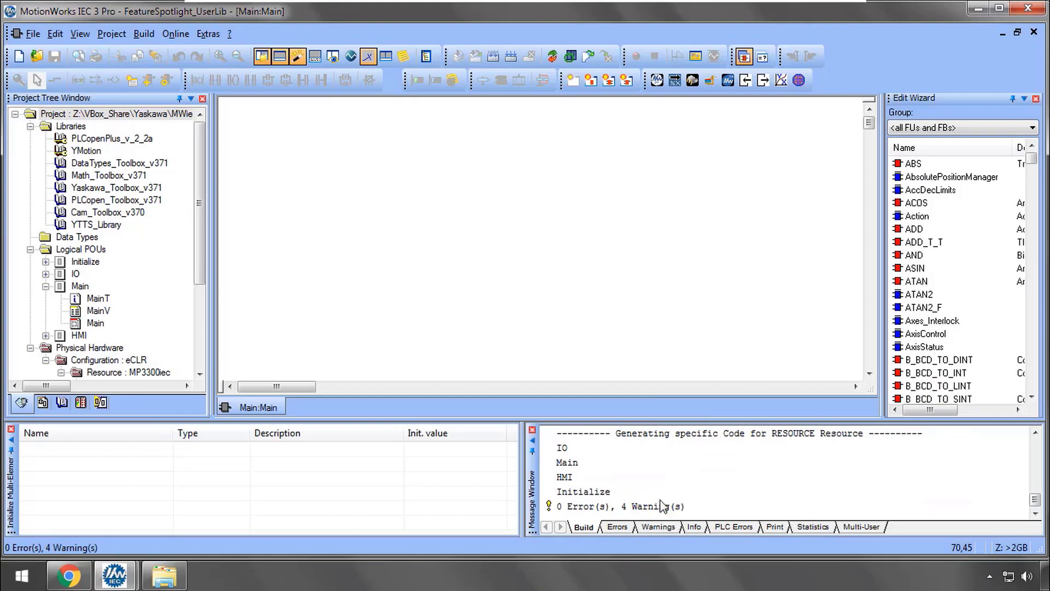
Step: Place a YTTS_CTU function block from the YTTS_Library group on the Main worksheet with the instance name YTTS_CTU_1
{"action": "left_click", "coordinate": [1033, 127]}
{"action": "left_click", "coordinate": [941, 174]}
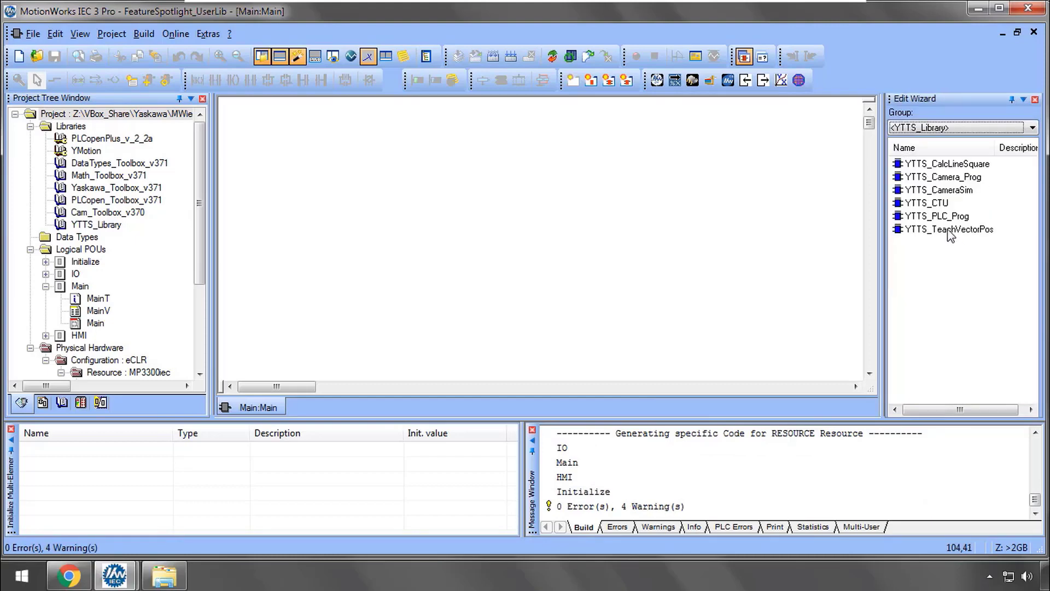
{"action": "left_click_drag", "start_coordinate": [937, 205], "coordinate": [459, 187]}
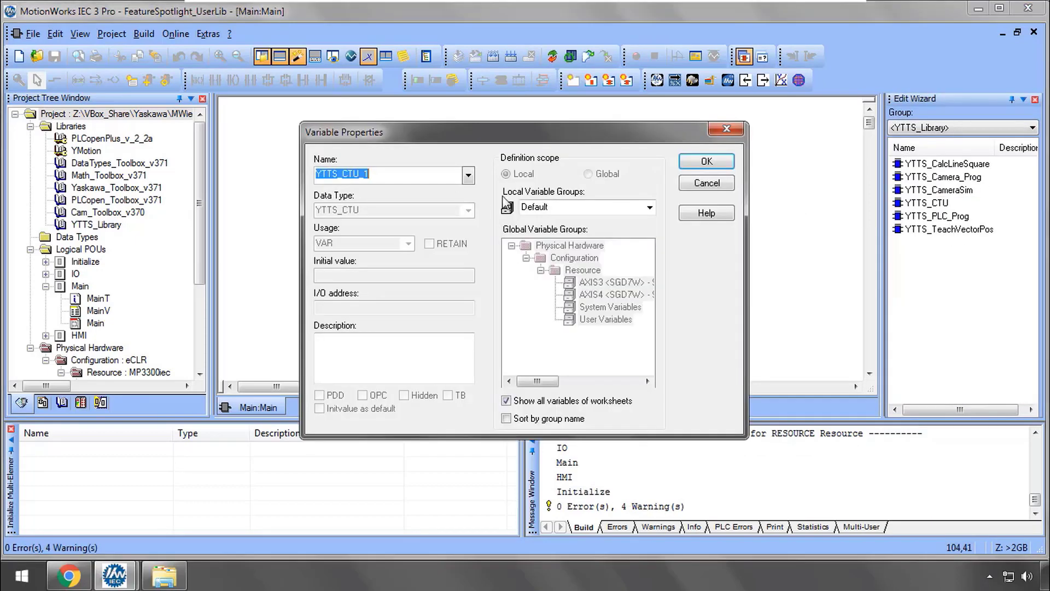
{"action": "left_click", "coordinate": [688, 166]}
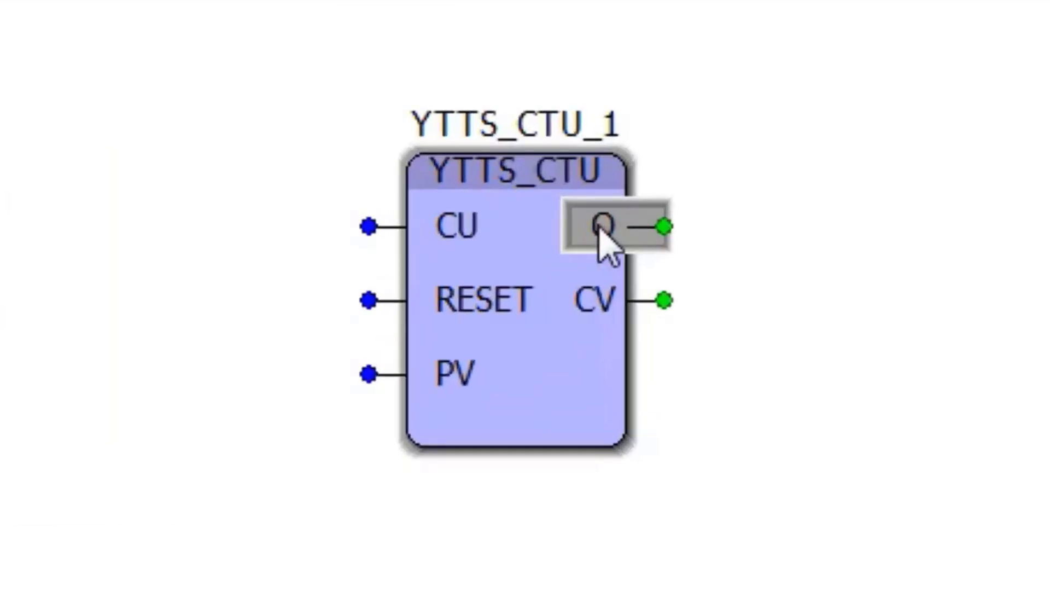
Step: Examine the pin descriptions of the YTTS_CTU_1 block and read through its function block code
{"action": "mouse_move", "coordinate": [605, 228]}
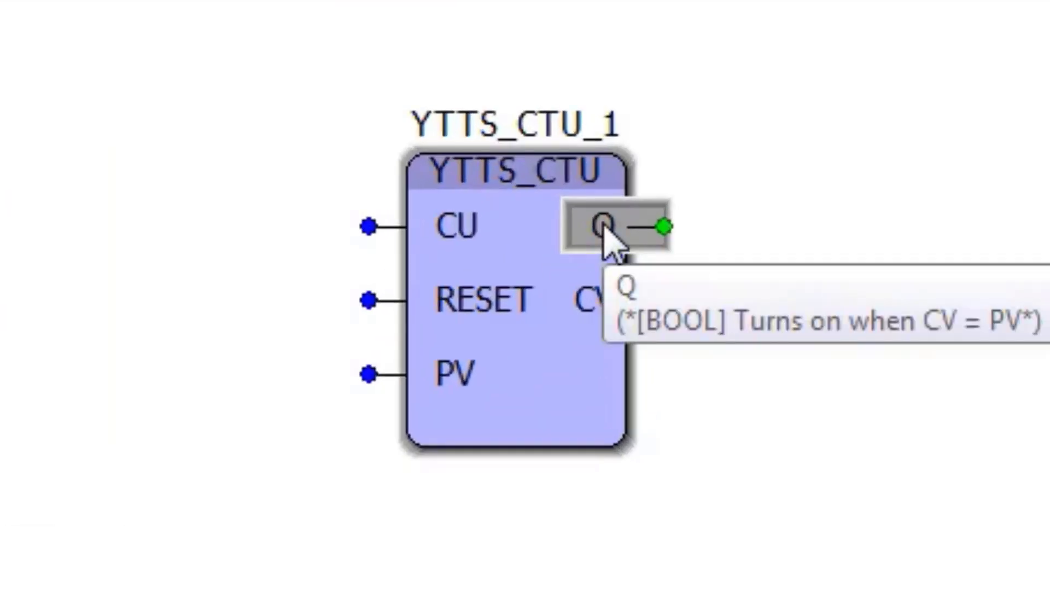
{"action": "mouse_move", "coordinate": [430, 225]}
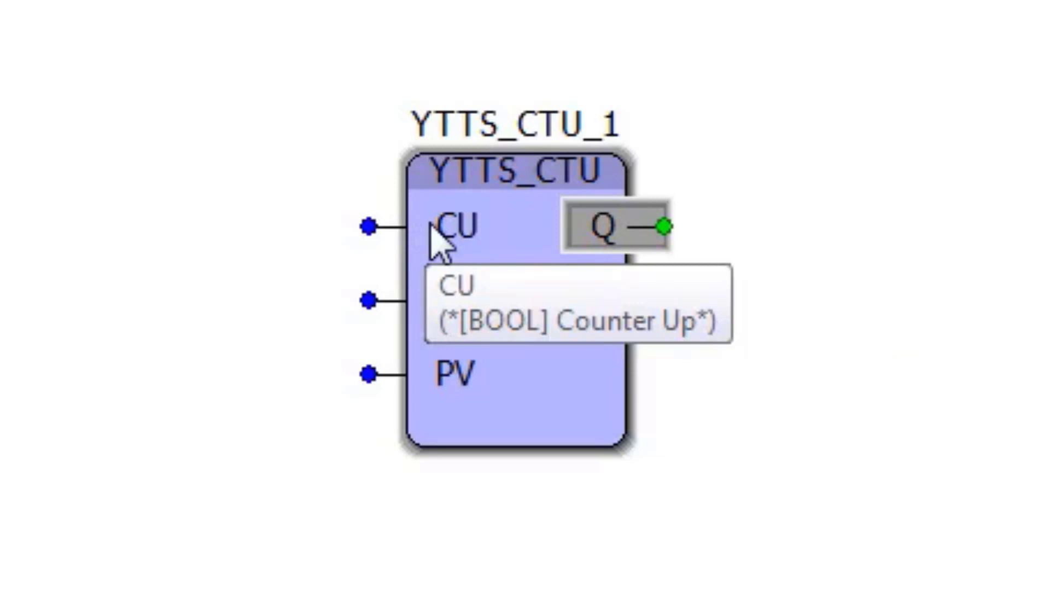
{"action": "mouse_move", "coordinate": [539, 382]}
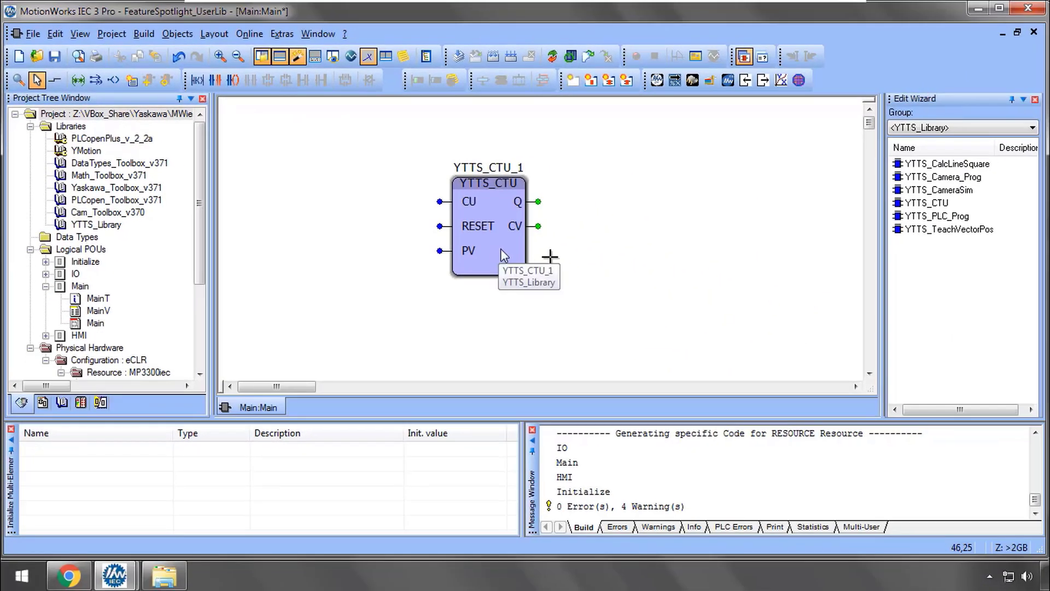
{"action": "double_click", "coordinate": [500, 248]}
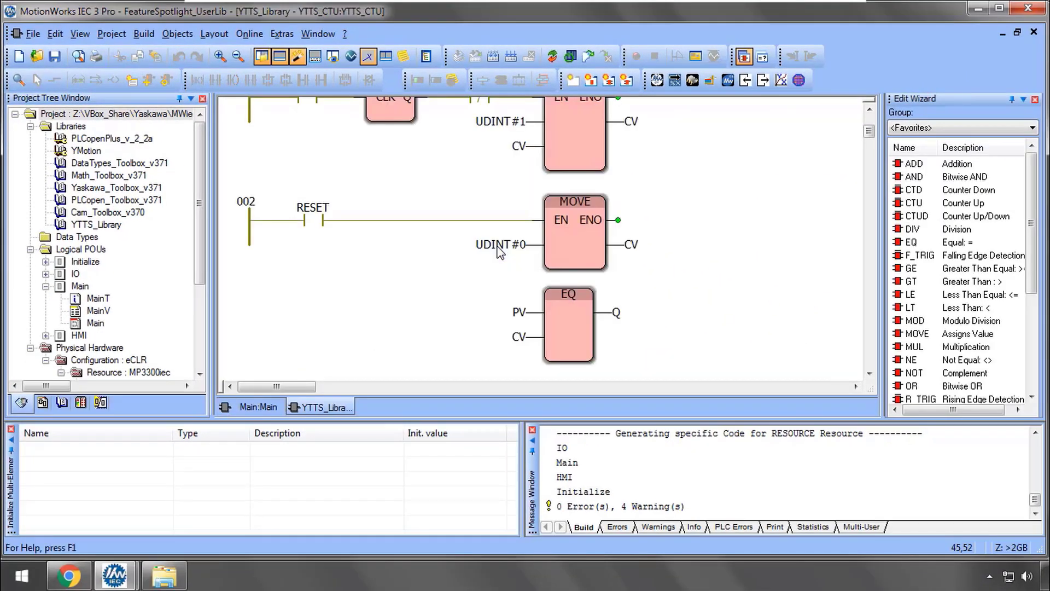
{"action": "scroll", "coordinate": [813, 168], "scroll_direction": "up", "scroll_amount": 5}
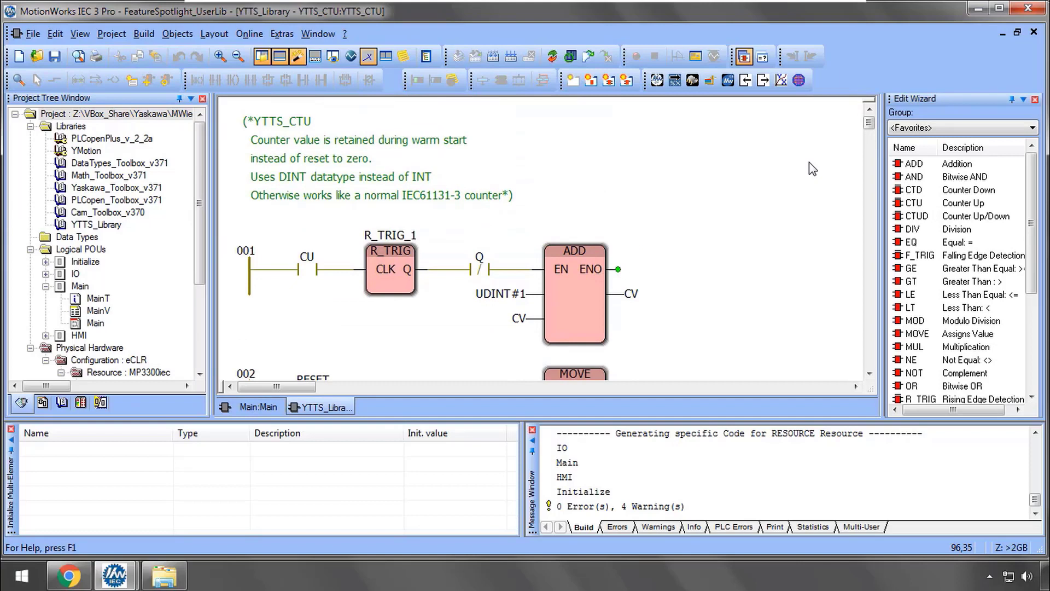
{"action": "scroll", "coordinate": [812, 169], "scroll_direction": "down", "scroll_amount": 4}
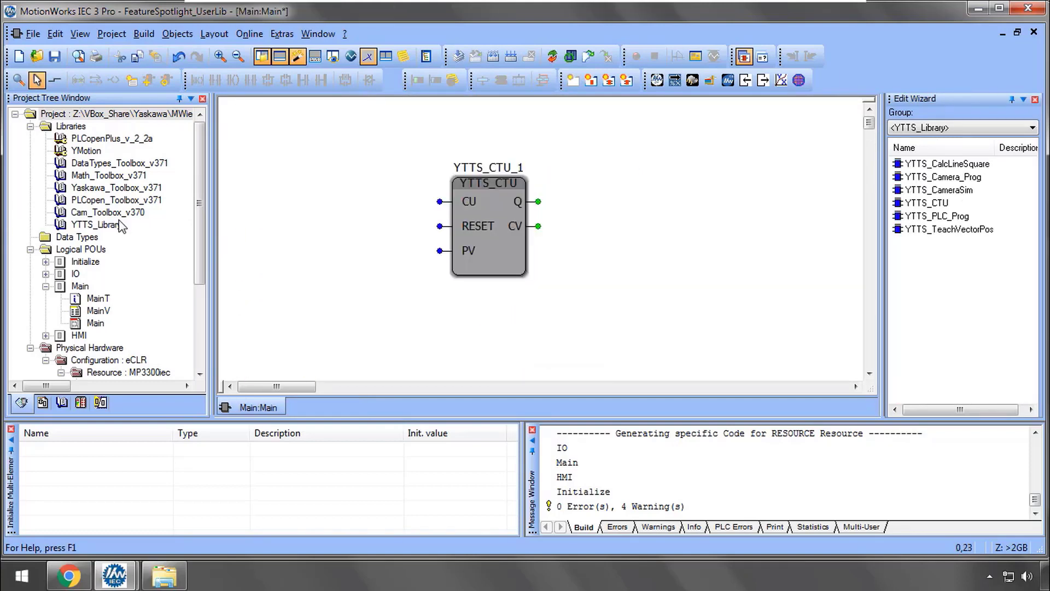
Step: Examine the version suffixes in the names of the toolbox libraries in the project tree
{"action": "left_click", "coordinate": [99, 226]}
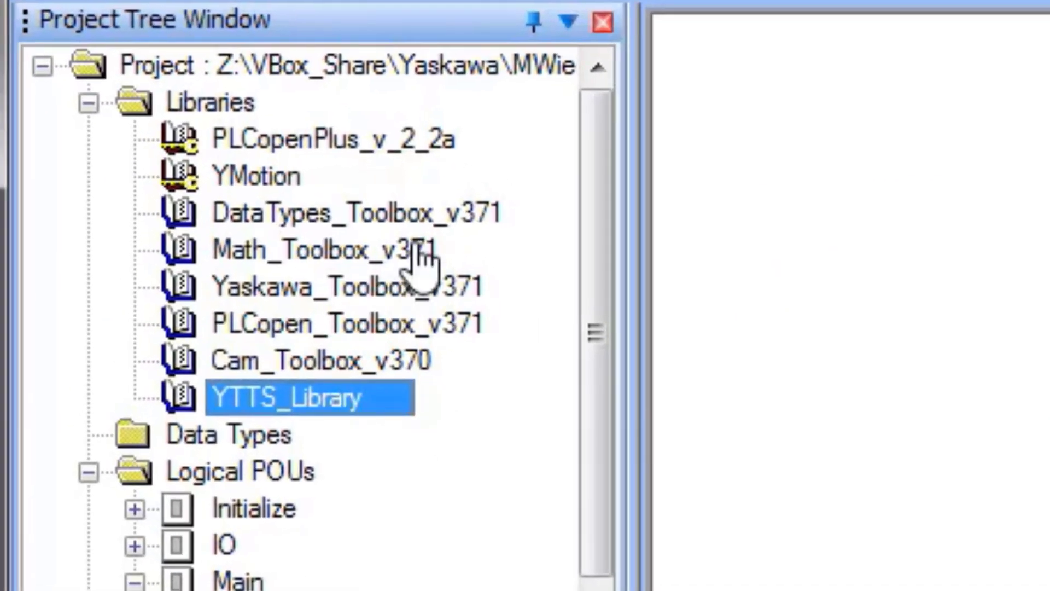
{"action": "left_click", "coordinate": [436, 217]}
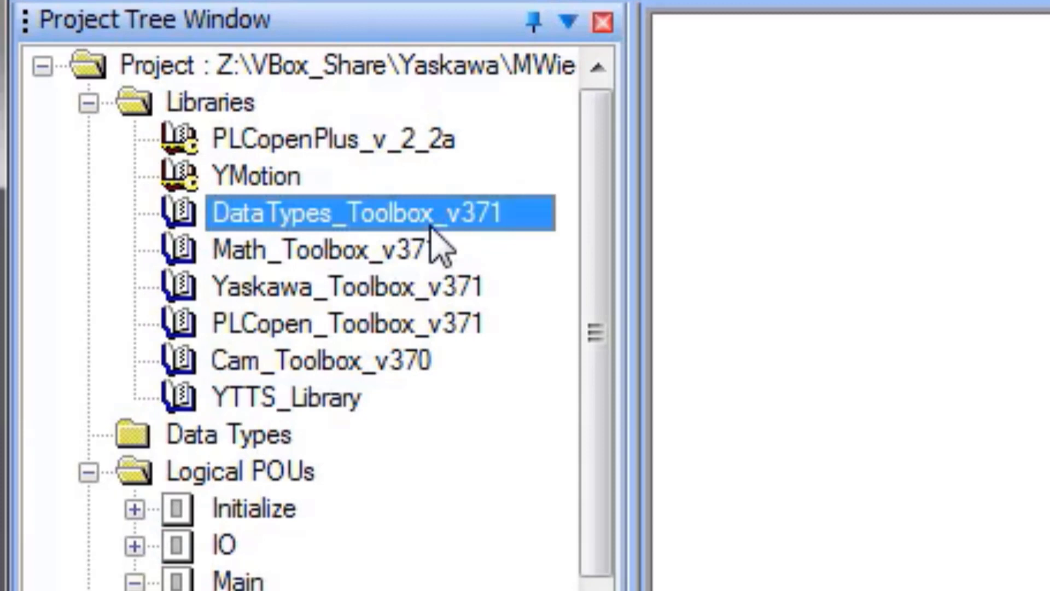
{"action": "left_click", "coordinate": [393, 253]}
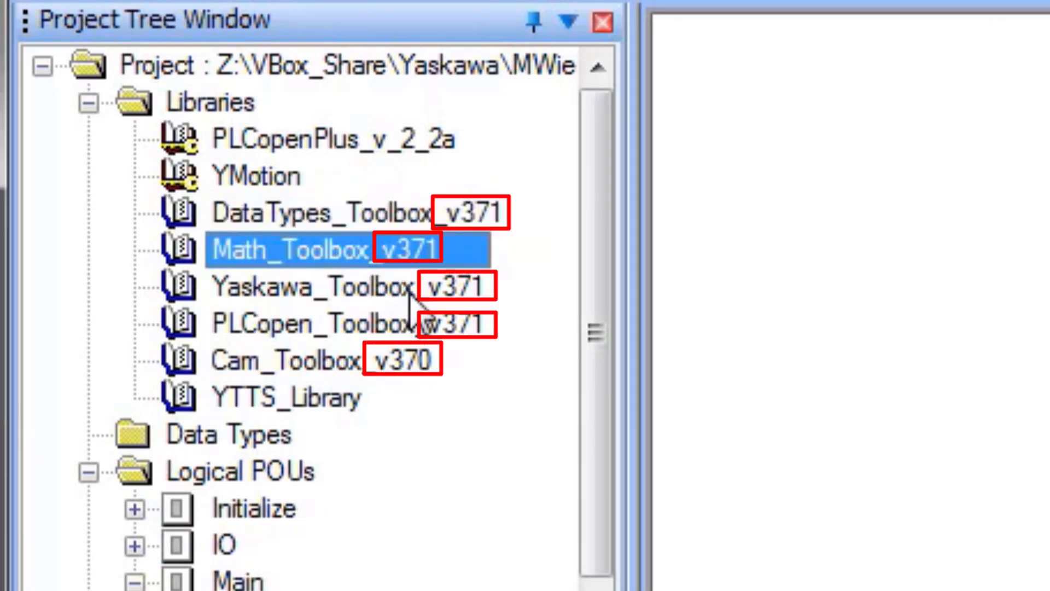
{"action": "left_click", "coordinate": [411, 298]}
{"action": "key", "text": "Down"}
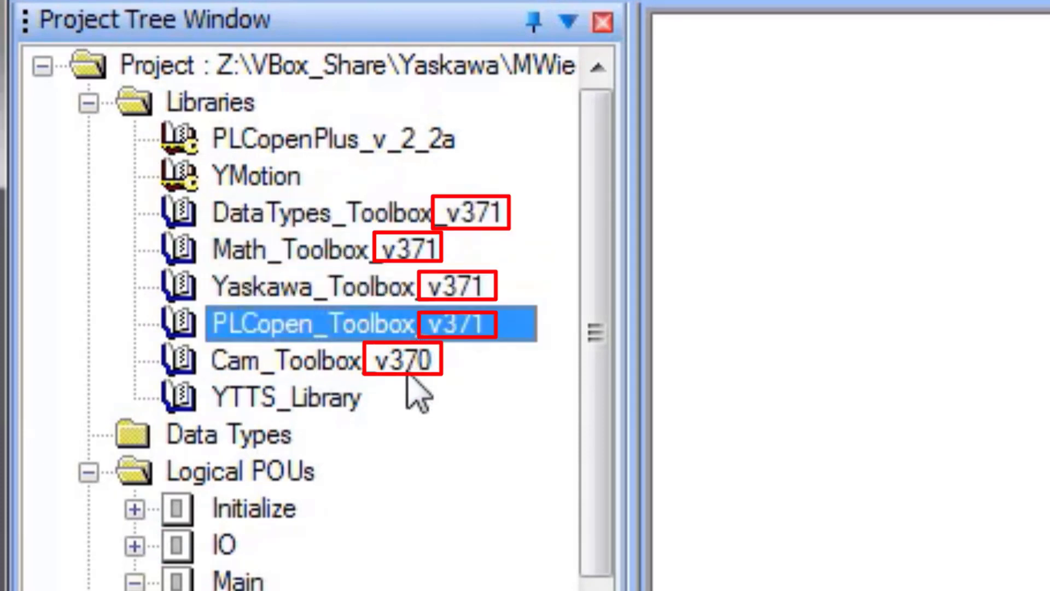
{"action": "left_click", "coordinate": [405, 375]}
Step: View the version information of the PLCopen_Toolbox_v371 library and of the YTTS_Library library
{"action": "right_click", "coordinate": [378, 329]}
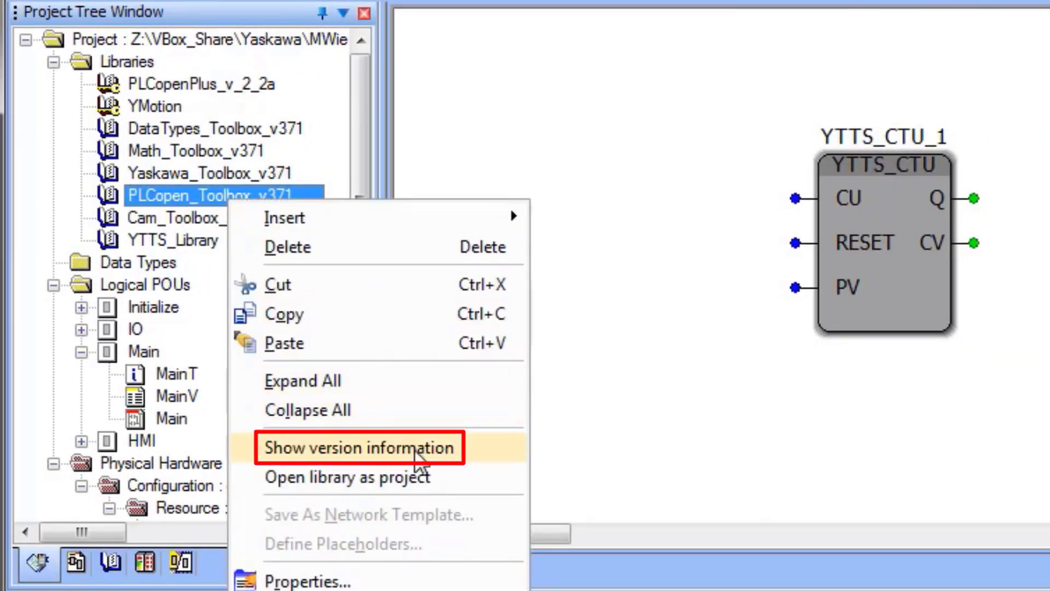
{"action": "left_click", "coordinate": [415, 448]}
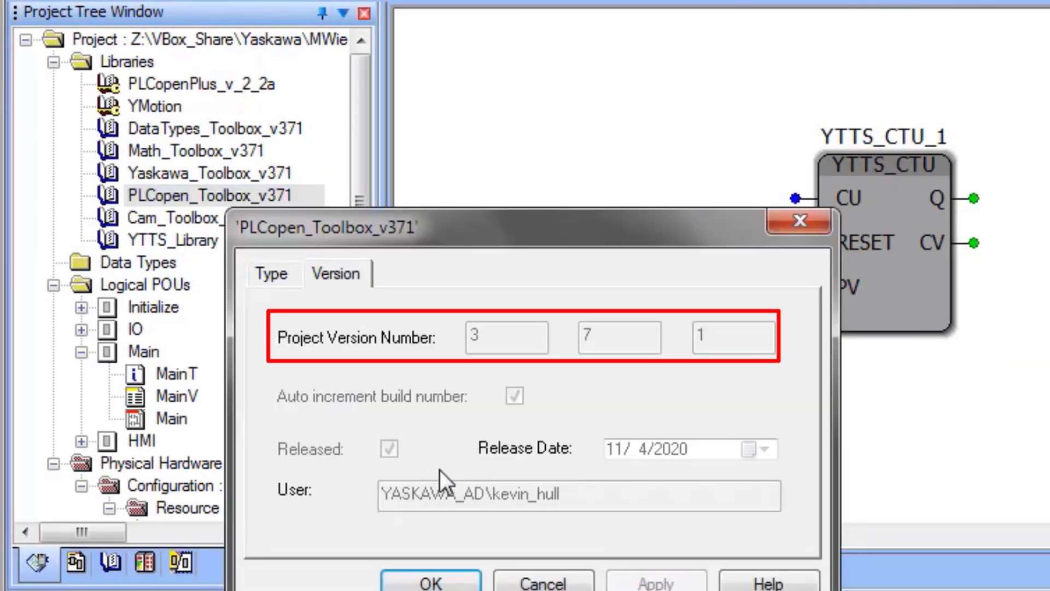
{"action": "left_click", "coordinate": [466, 581]}
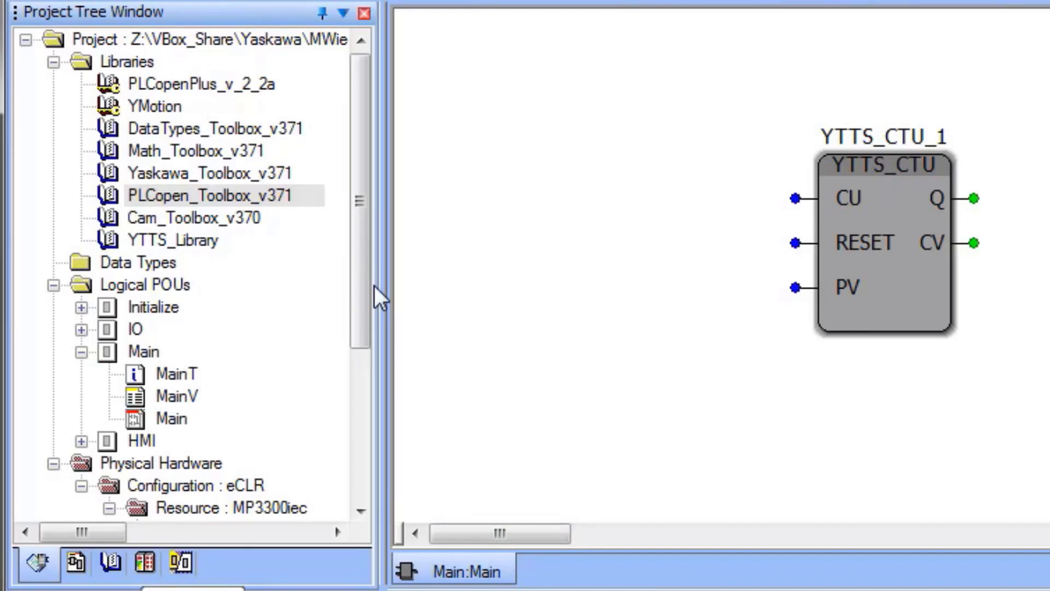
{"action": "right_click", "coordinate": [188, 244]}
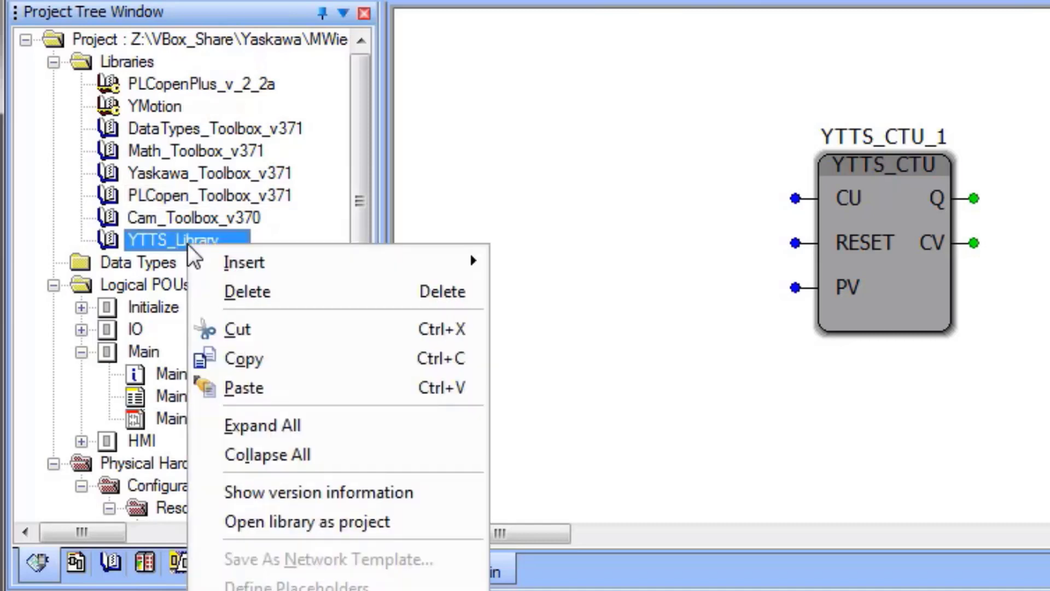
{"action": "left_click", "coordinate": [336, 492]}
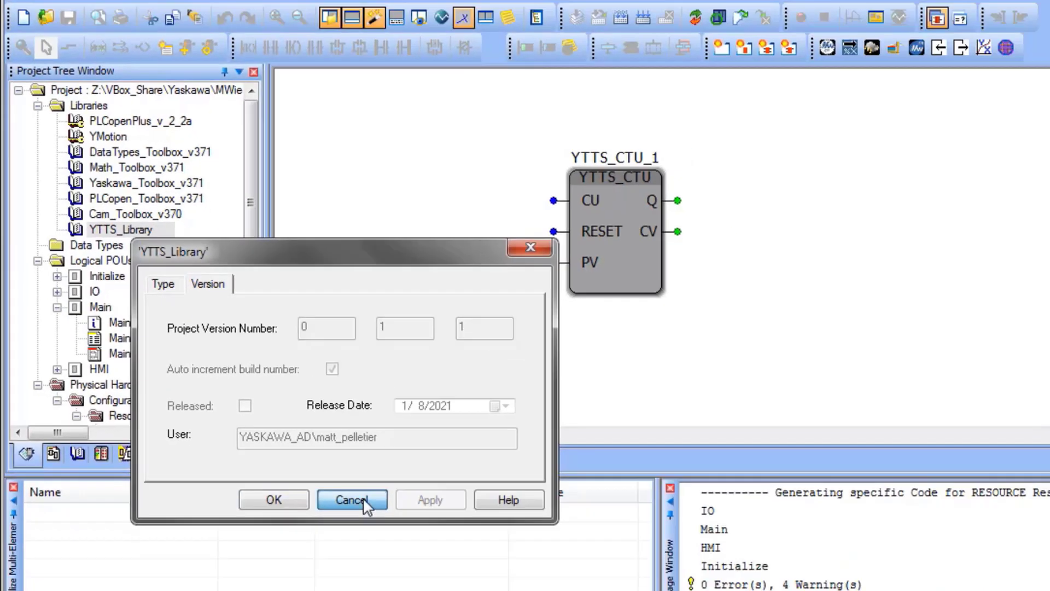
{"action": "left_click", "coordinate": [353, 566]}
Step: Check the version properties of the FeatureSpotlight_UserLib project without changing them
{"action": "right_click", "coordinate": [147, 121]}
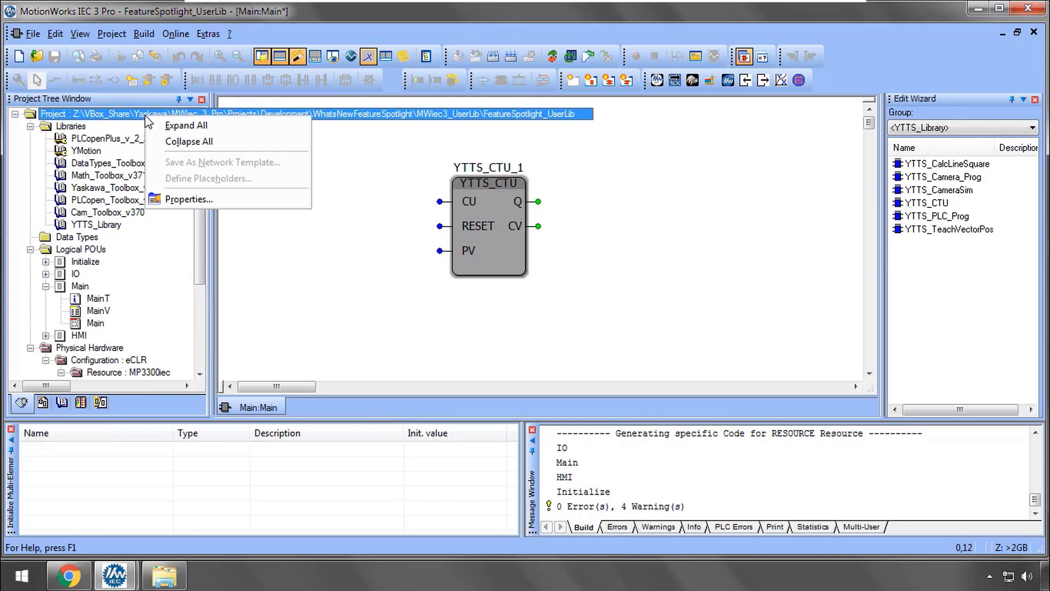
{"action": "left_click", "coordinate": [182, 197]}
{"action": "left_click", "coordinate": [515, 321]}
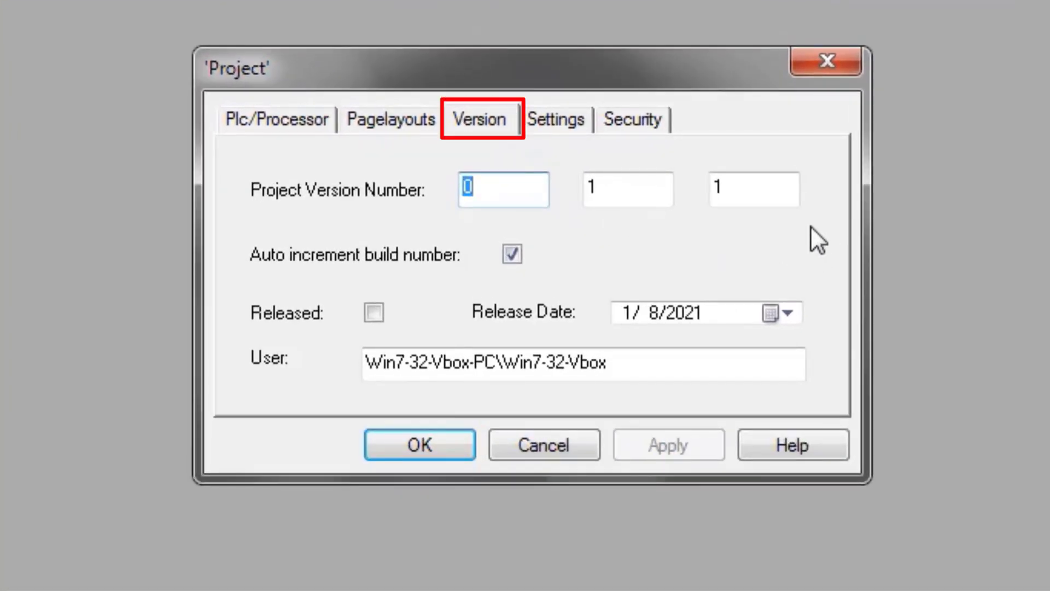
{"action": "left_click", "coordinate": [553, 446]}
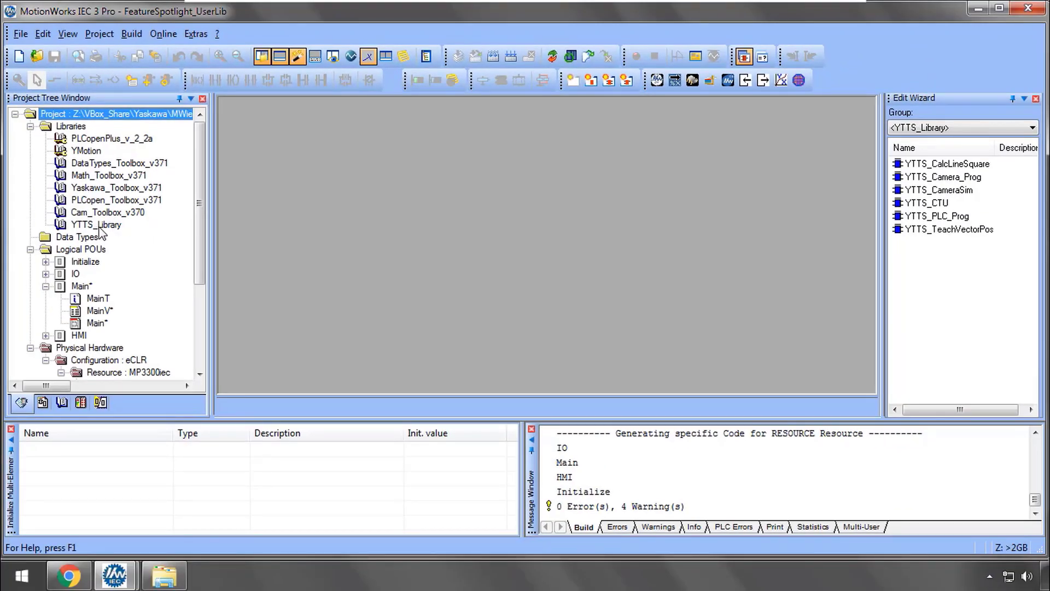
Step: Open YTTS_Library as a project and set its project version number to 1.0.0
{"action": "right_click", "coordinate": [110, 225]}
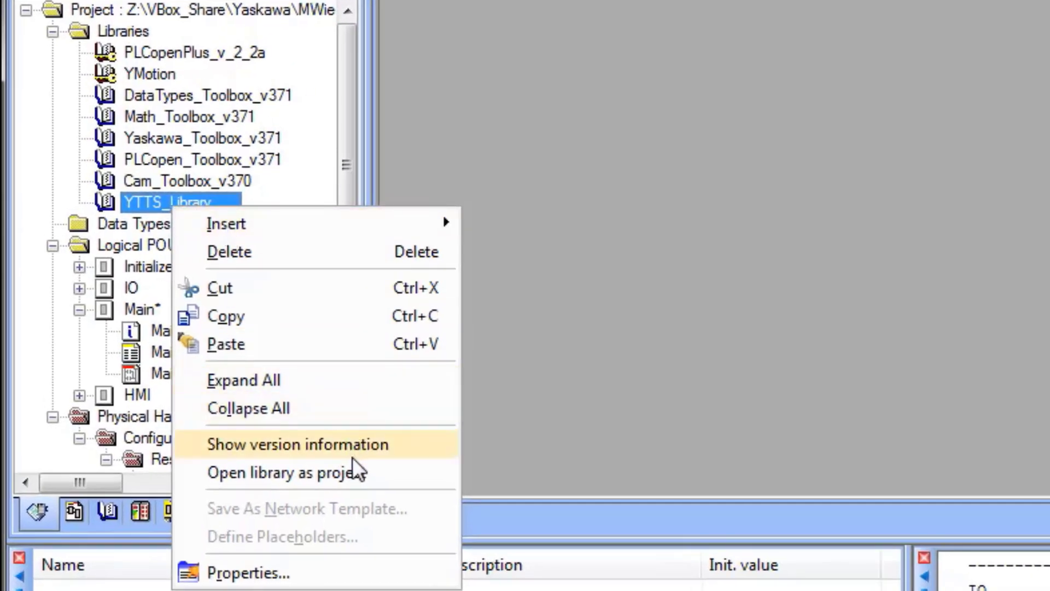
{"action": "left_click", "coordinate": [359, 474]}
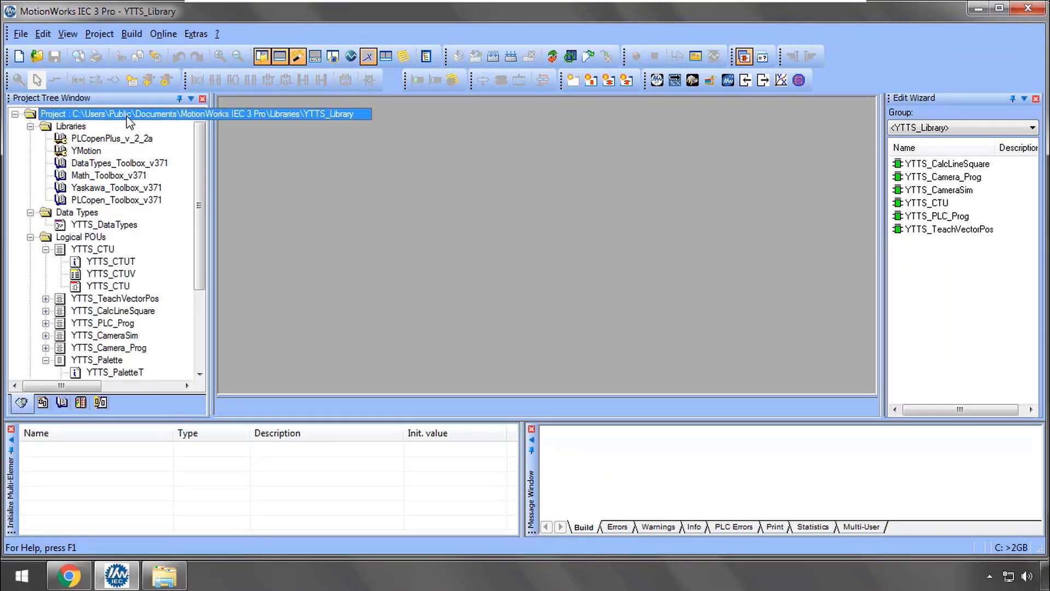
{"action": "right_click", "coordinate": [128, 116]}
{"action": "left_click", "coordinate": [178, 204]}
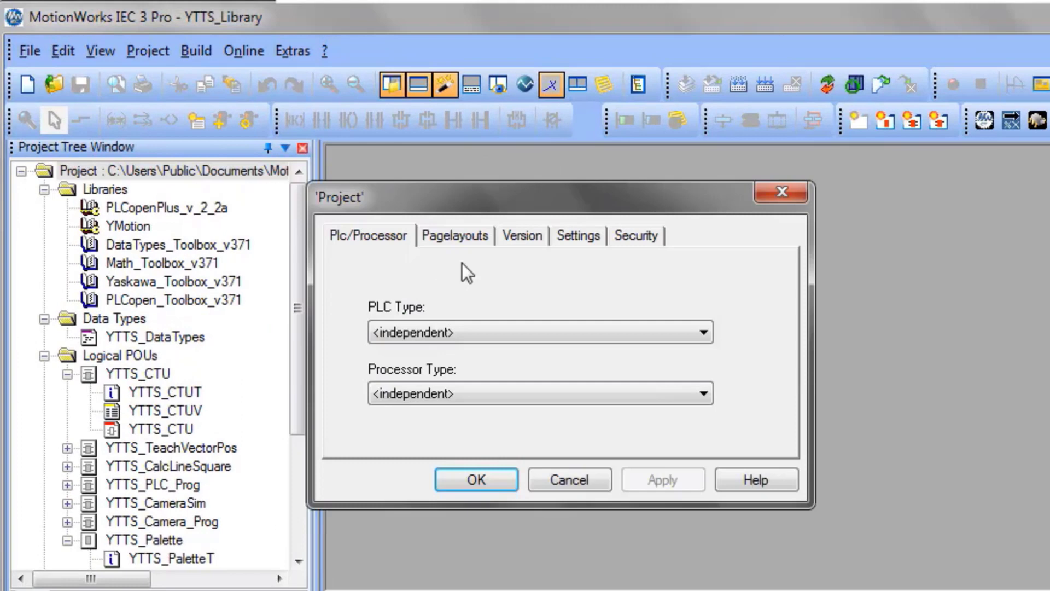
{"action": "left_click", "coordinate": [517, 235]}
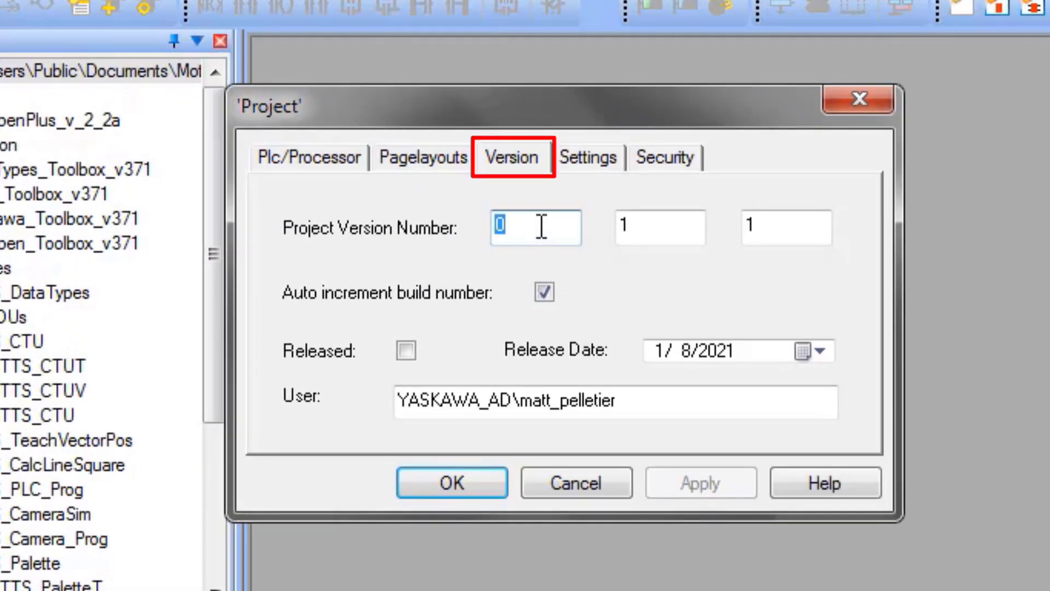
{"action": "type", "text": "1"}
{"action": "key", "text": "Tab"}
{"action": "type", "text": "0"}
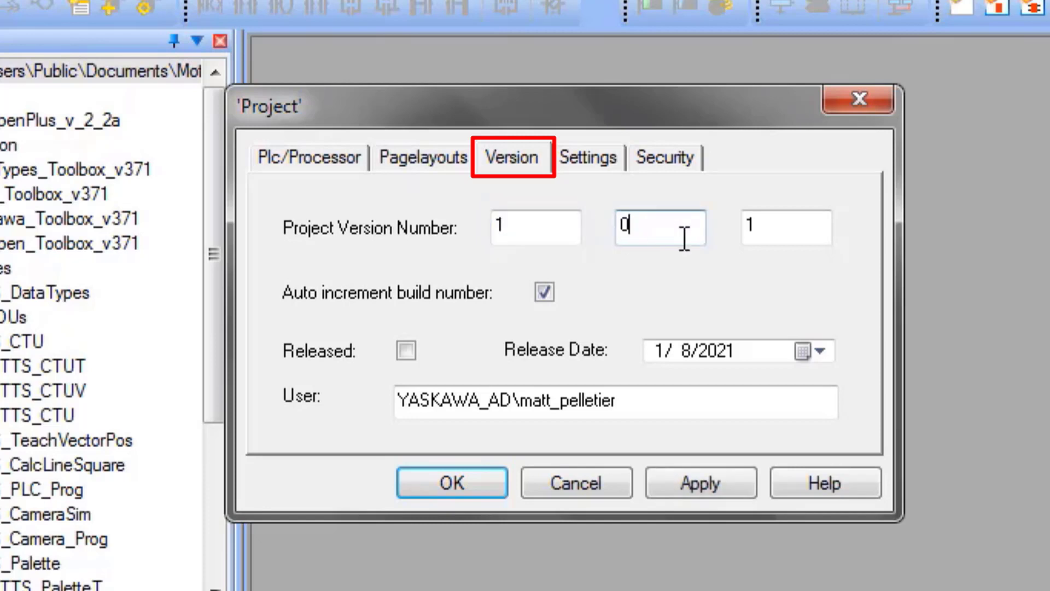
{"action": "key", "text": "Tab"}
{"action": "type", "text": "0"}
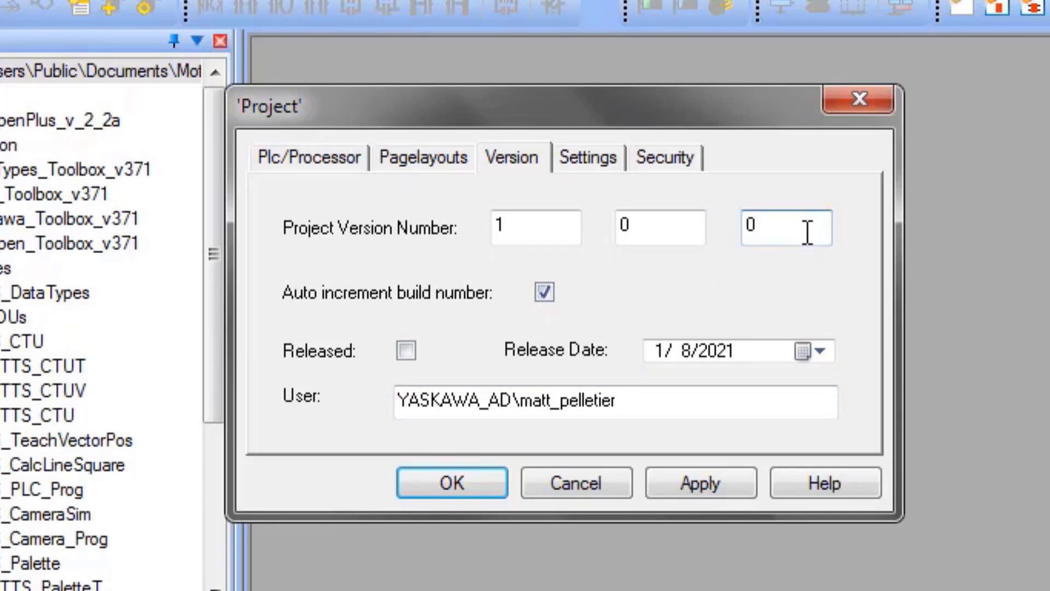
{"action": "left_click", "coordinate": [451, 484]}
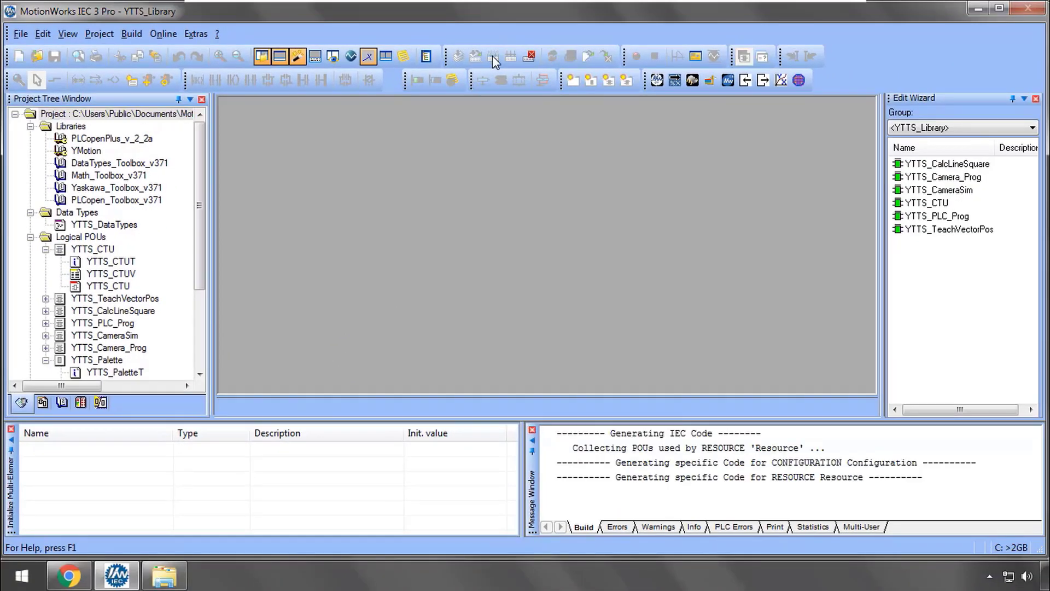
Step: Check the release date in the YTTS_Library project's version properties and mark the project as Released
{"action": "right_click", "coordinate": [130, 115]}
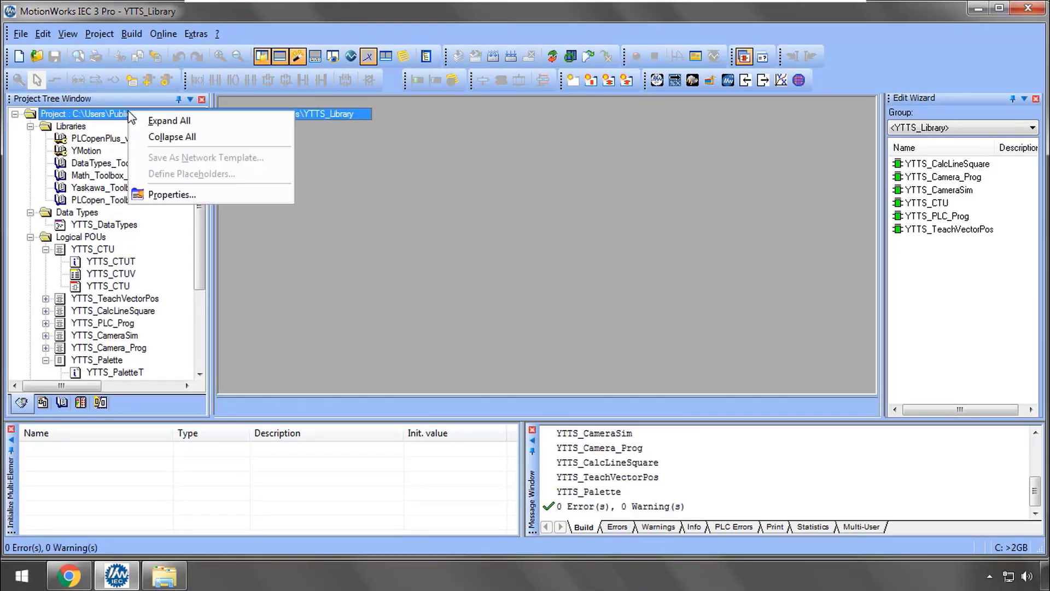
{"action": "left_click", "coordinate": [171, 194]}
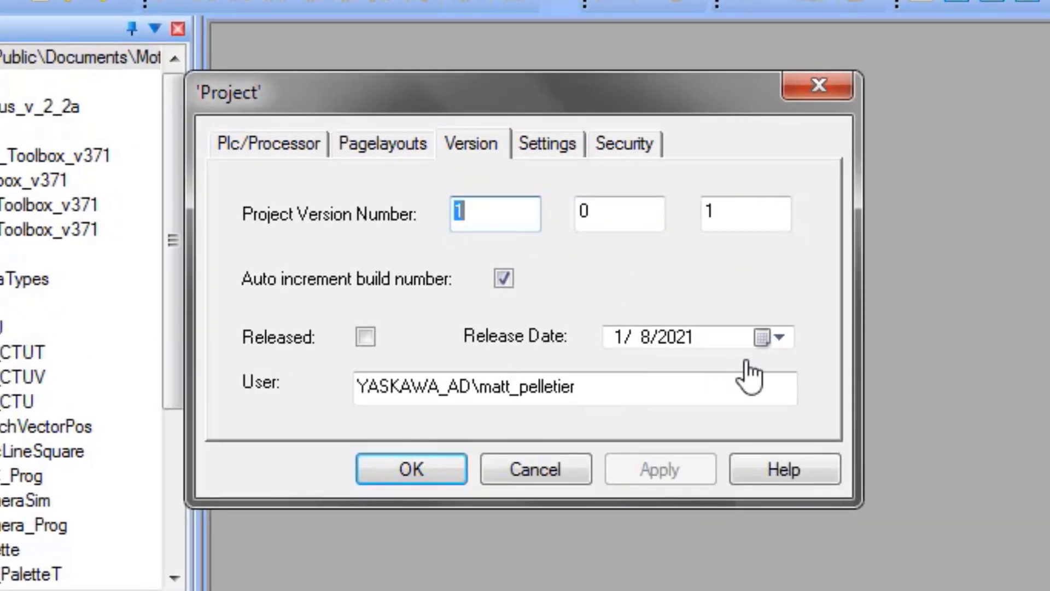
{"action": "left_click", "coordinate": [784, 337]}
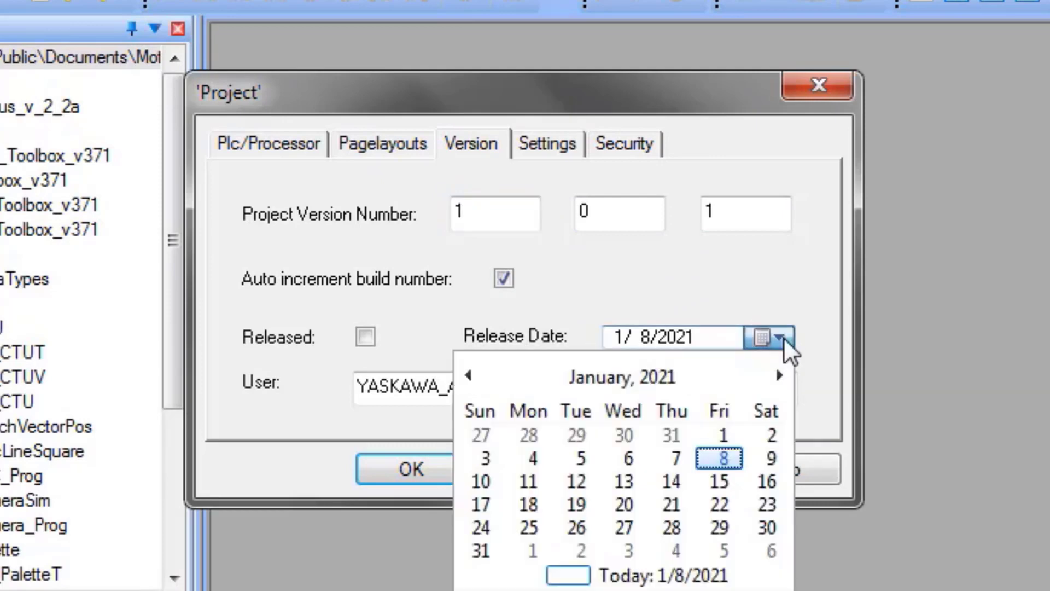
{"action": "left_click", "coordinate": [735, 301]}
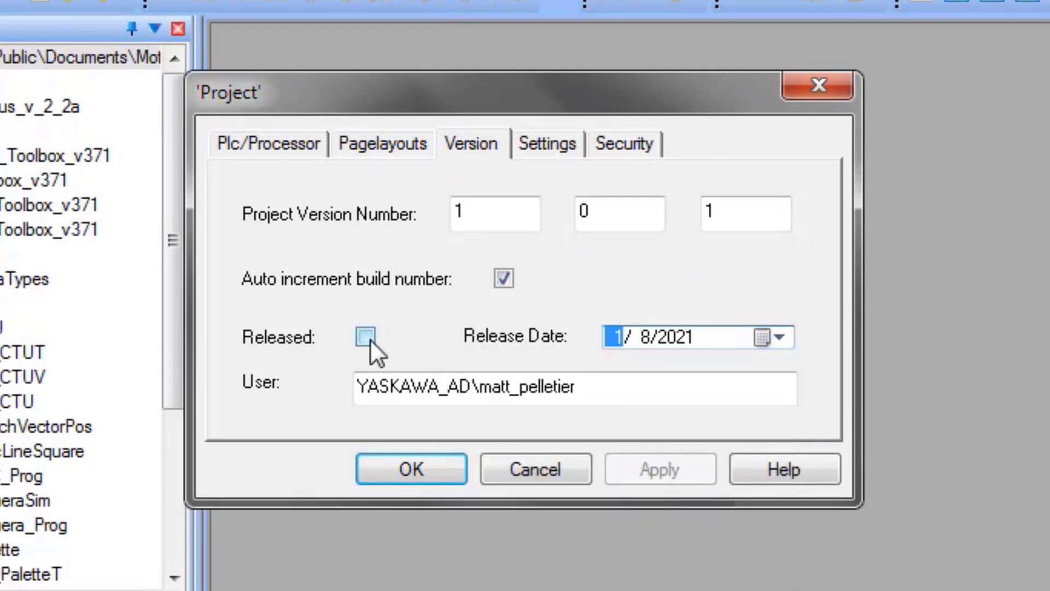
{"action": "left_click", "coordinate": [369, 339]}
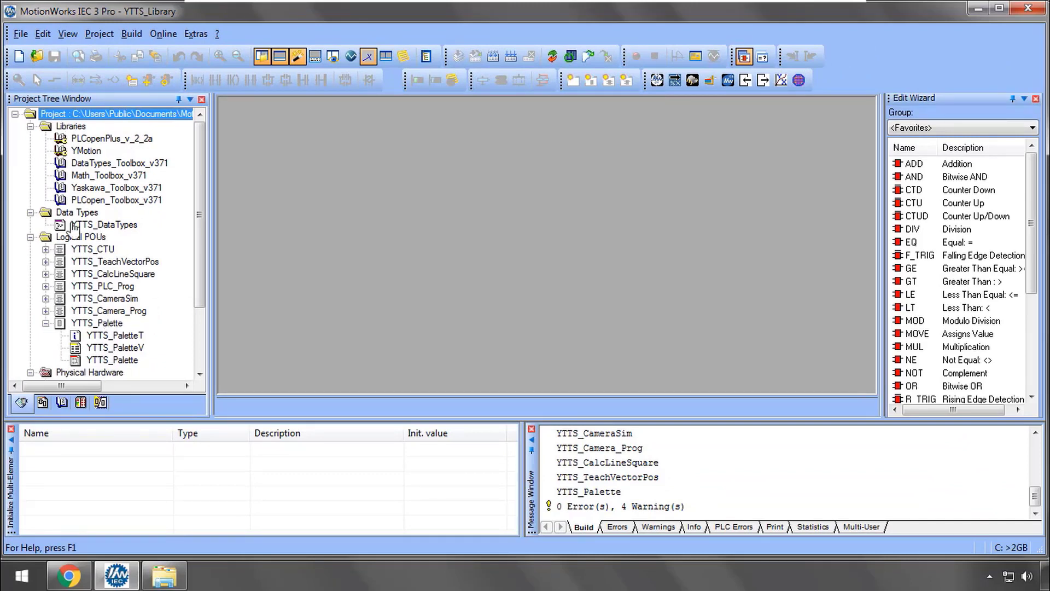
Step: Open the YTTS_CTU code worksheet and inspect the variable properties of the UDINT#1 constant at the ADD block
{"action": "left_click", "coordinate": [46, 250]}
{"action": "left_click", "coordinate": [103, 287]}
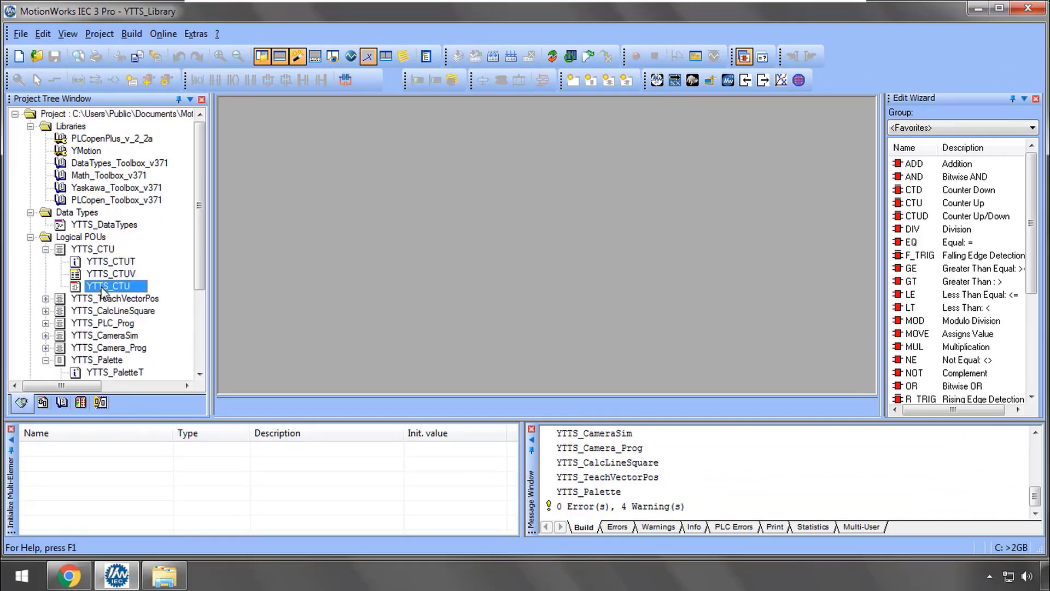
{"action": "double_click", "coordinate": [103, 287]}
{"action": "double_click", "coordinate": [494, 217]}
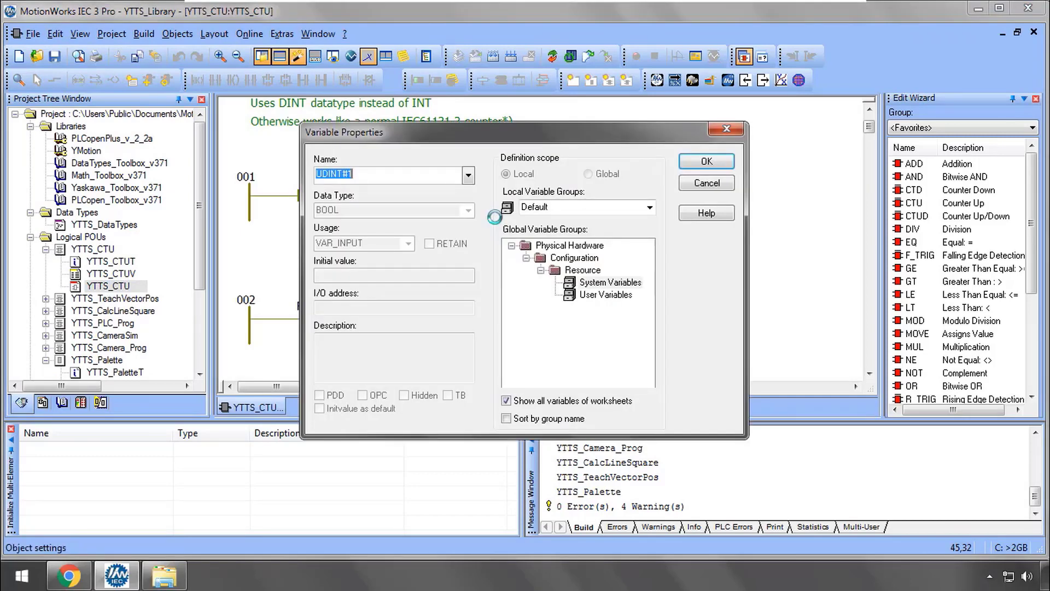
{"action": "key", "text": "Escape"}
{"action": "left_click", "coordinate": [569, 228]}
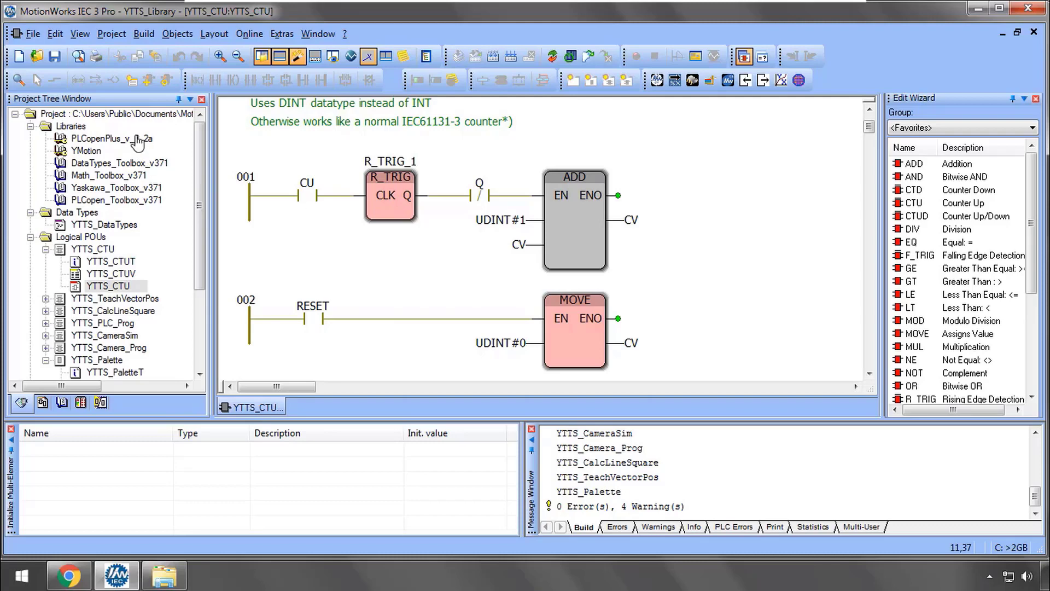
Step: Clear the Released option in the YTTS_Library project's version properties
{"action": "right_click", "coordinate": [162, 122]}
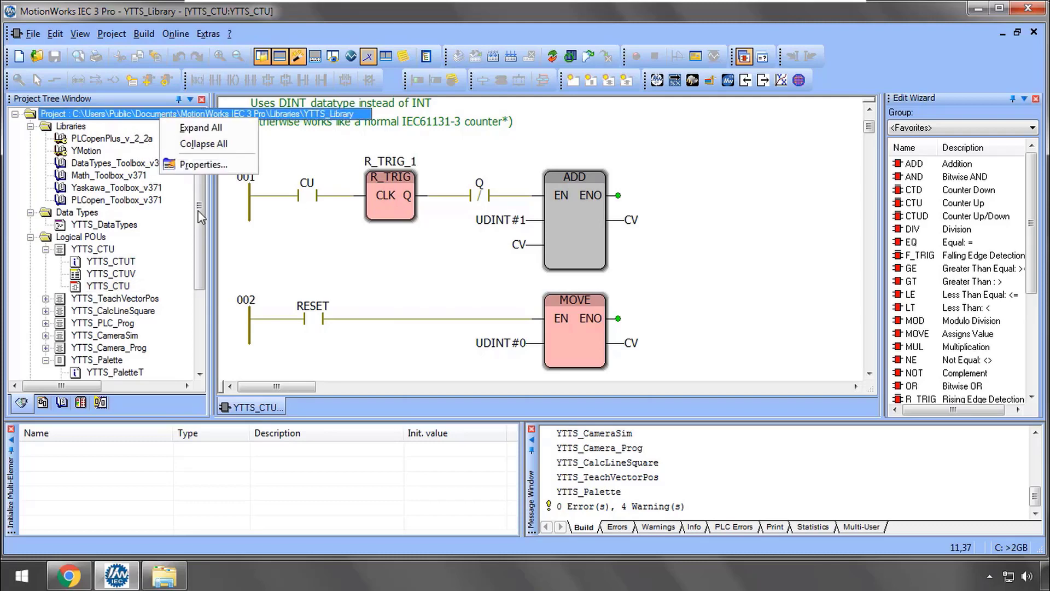
{"action": "left_click", "coordinate": [249, 164]}
{"action": "key", "text": "Return"}
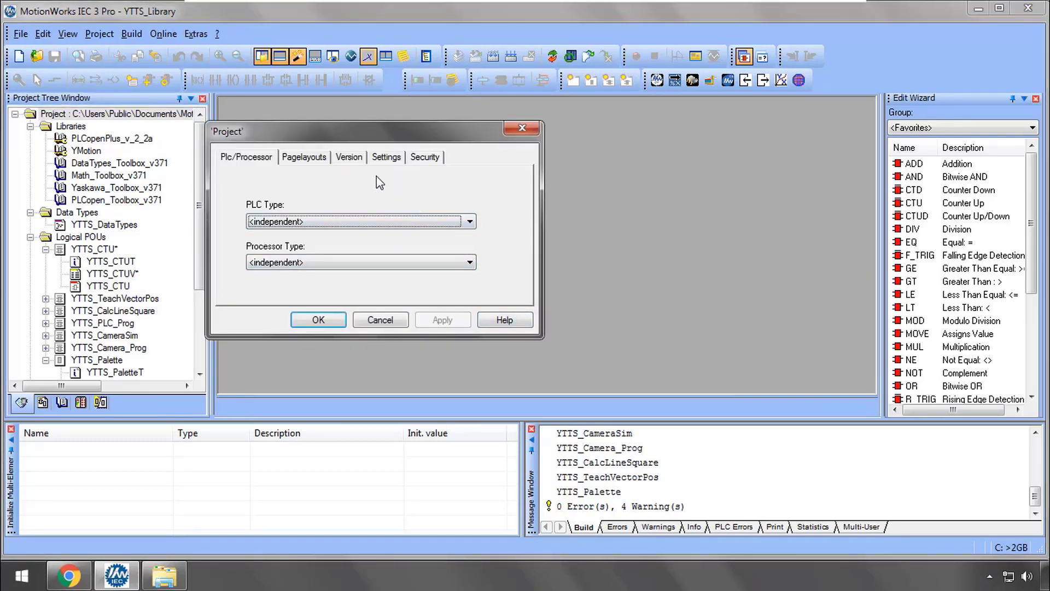
{"action": "left_click", "coordinate": [348, 157]}
{"action": "left_click", "coordinate": [296, 253]}
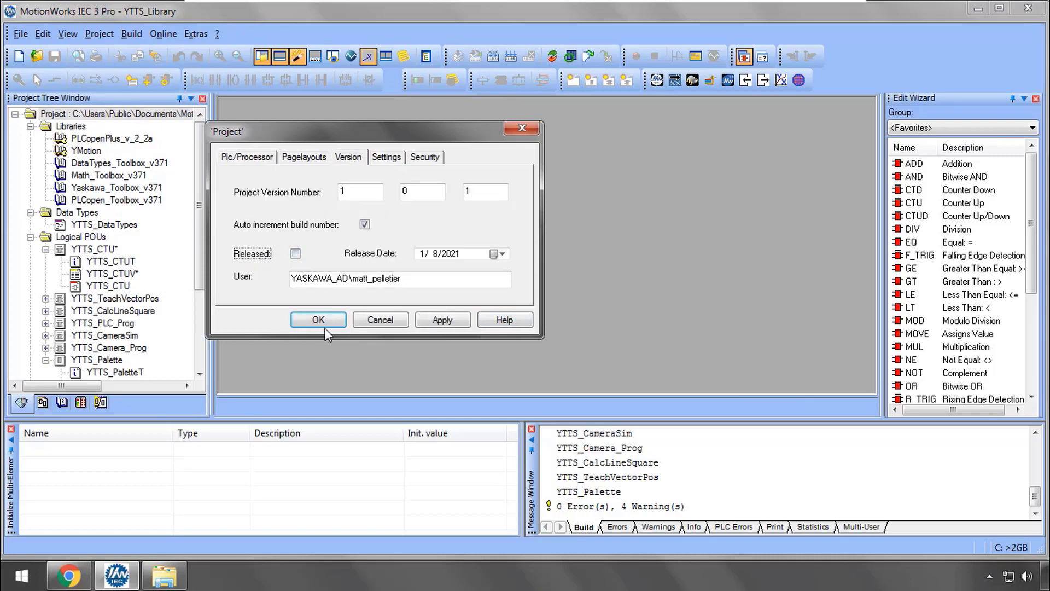
{"action": "left_click", "coordinate": [323, 320]}
Step: View the project password settings of YTTS_Library without entering a password
{"action": "left_click", "coordinate": [26, 28]}
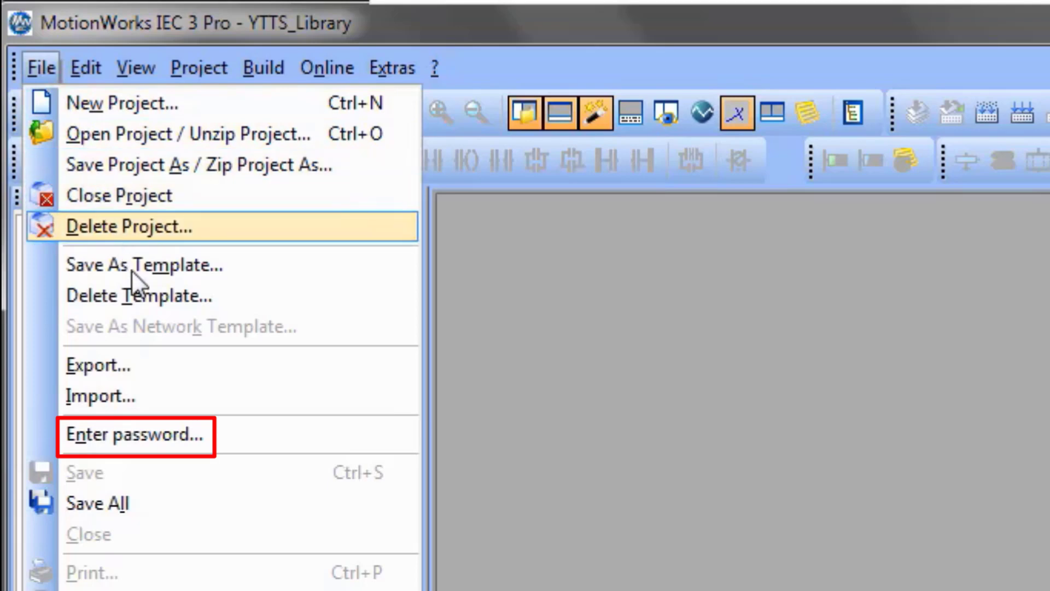
{"action": "left_click", "coordinate": [203, 435]}
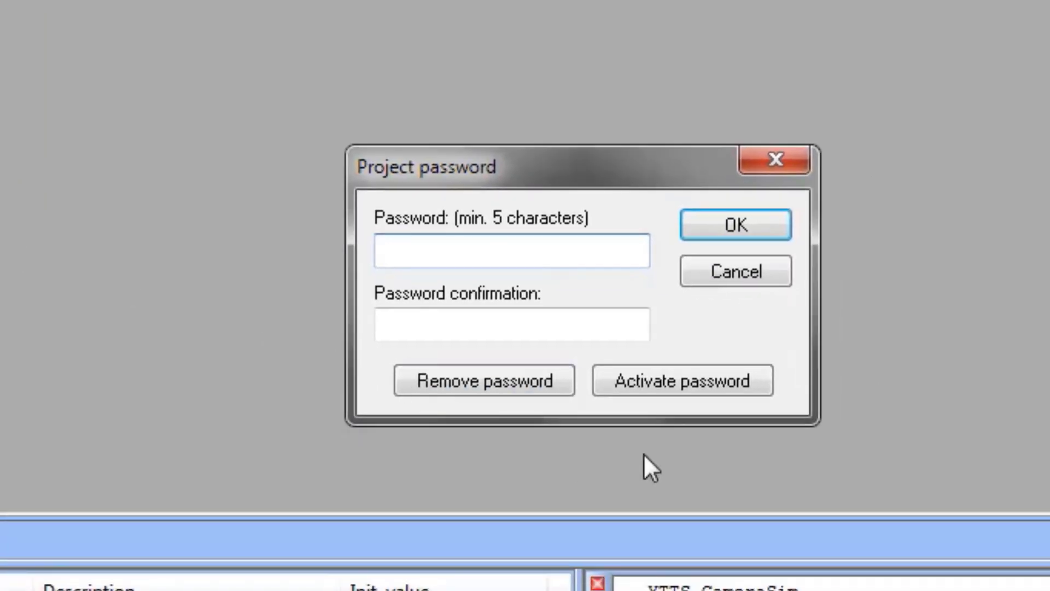
{"action": "left_click", "coordinate": [755, 272]}
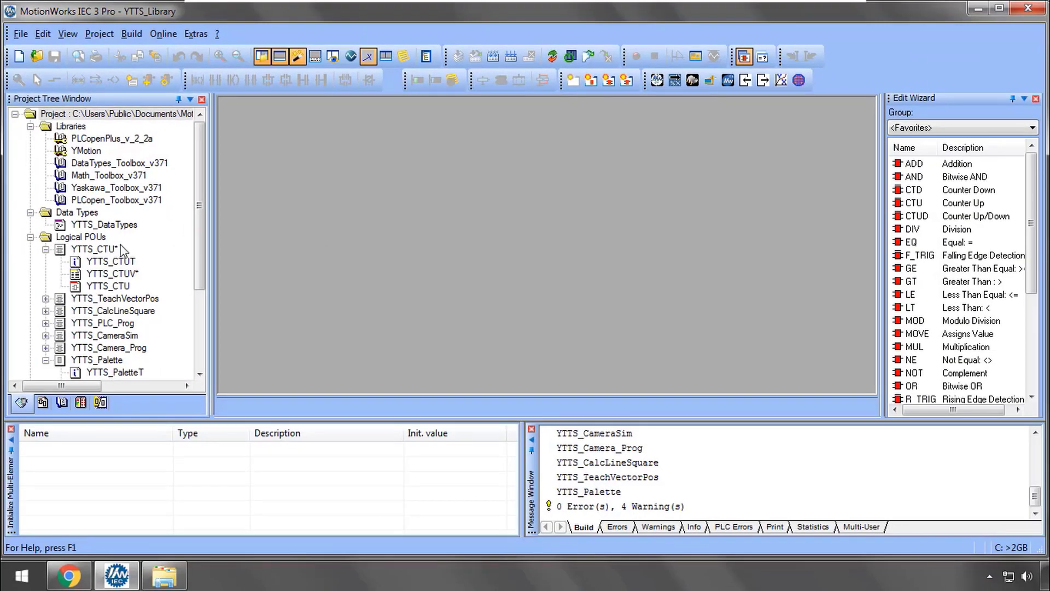
Step: View the write and read protection rights in the security properties of the YTTS_CTU function block
{"action": "right_click", "coordinate": [107, 253]}
{"action": "left_click", "coordinate": [154, 464]}
{"action": "left_click", "coordinate": [301, 293]}
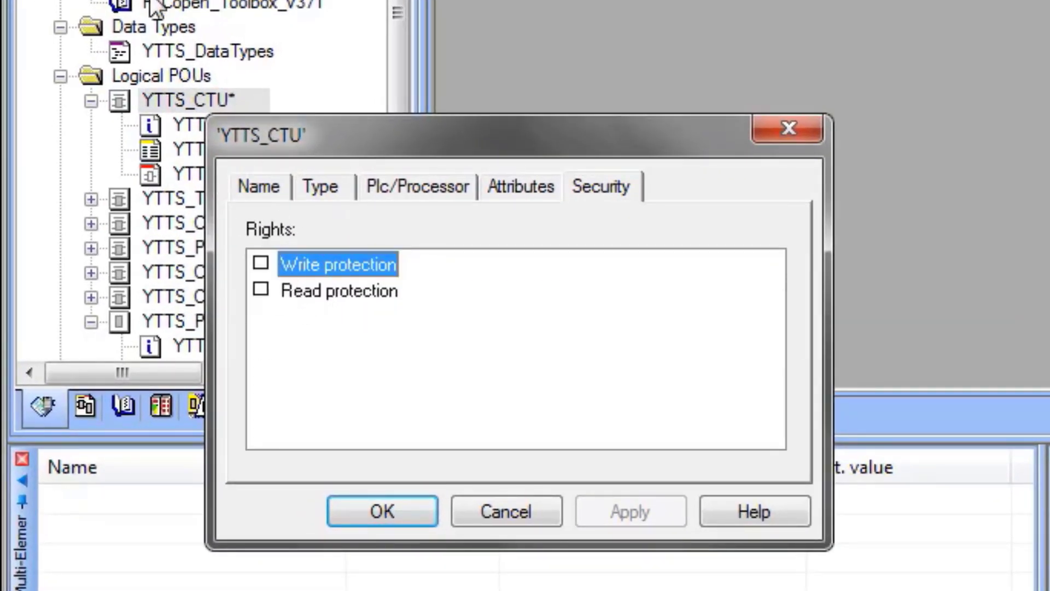
{"action": "key", "text": "Return"}
Step: Open the recent FeatureSpotlight_UserLib project and view the version information of its YTTS_Library
{"action": "left_click", "coordinate": [21, 34]}
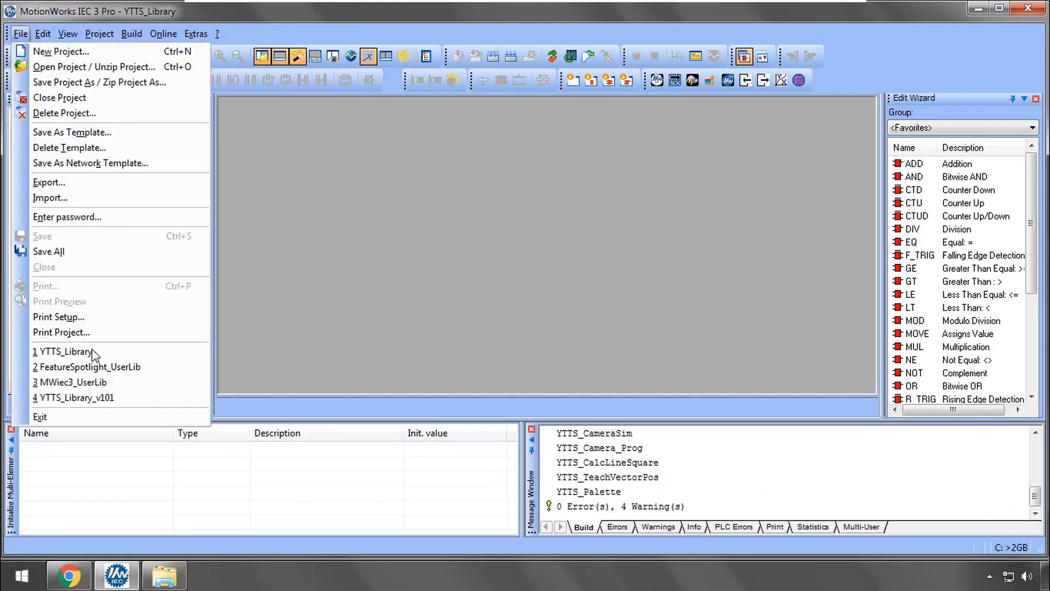
{"action": "left_click", "coordinate": [92, 367]}
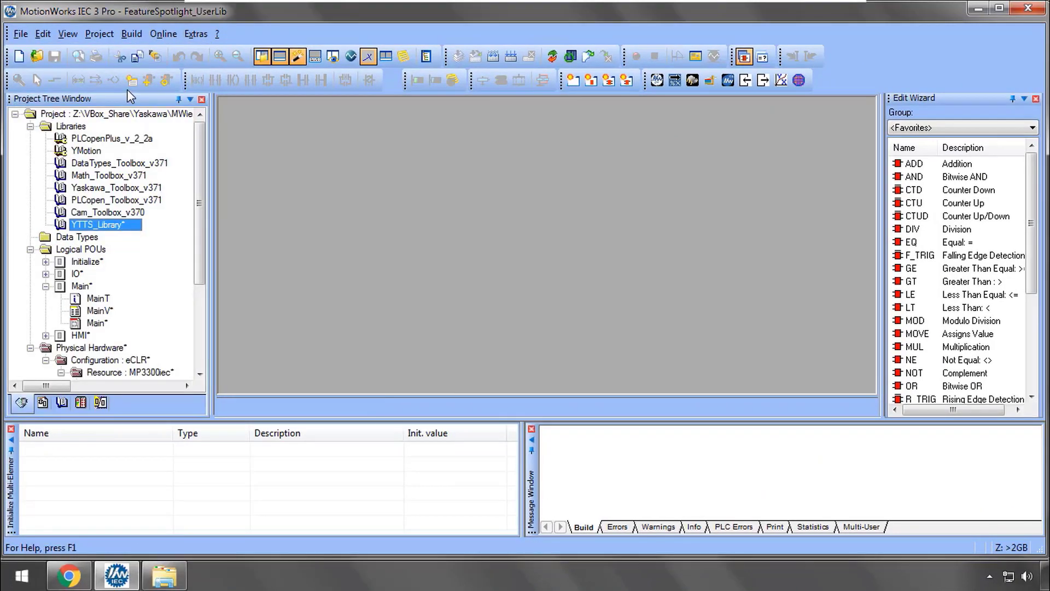
{"action": "right_click", "coordinate": [116, 229]}
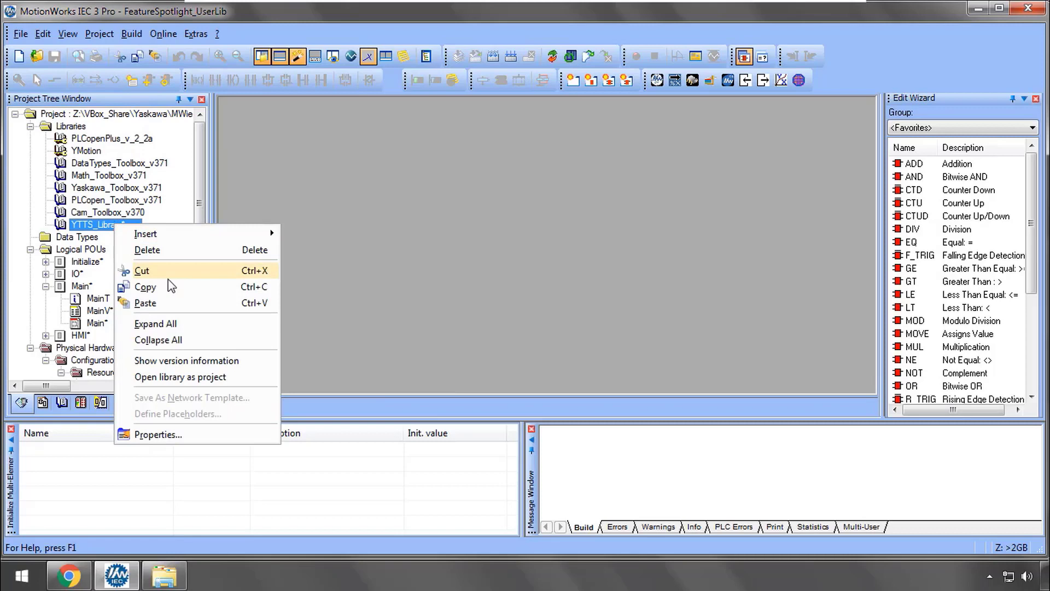
{"action": "left_click", "coordinate": [208, 360]}
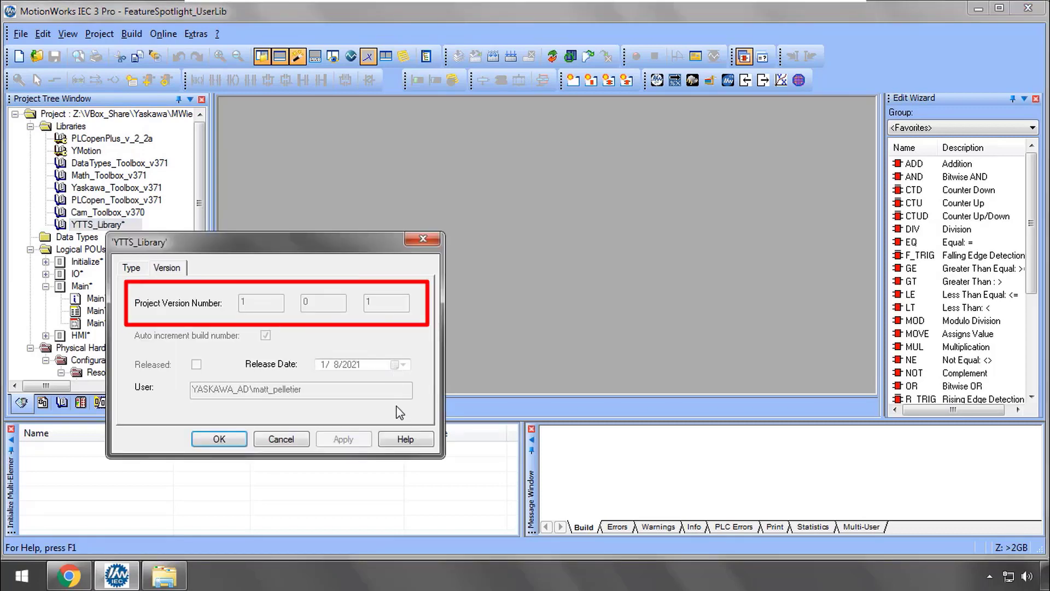
{"action": "left_click", "coordinate": [281, 439]}
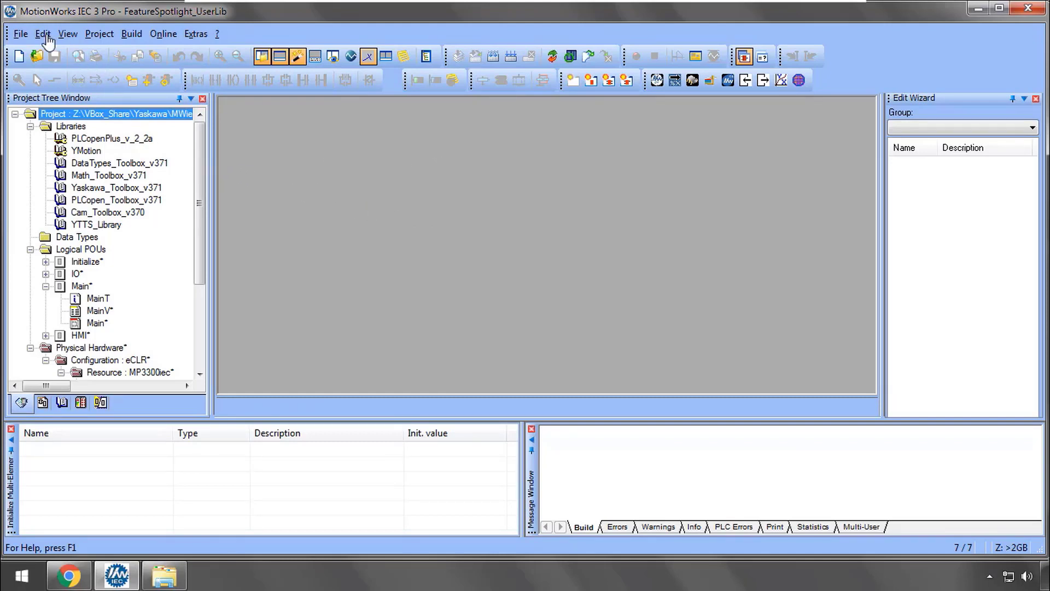
Step: Zip the project with its user libraries as FeatureSpotlight_UserLib.zwt into a new OldVersion folder
{"action": "left_click", "coordinate": [22, 35]}
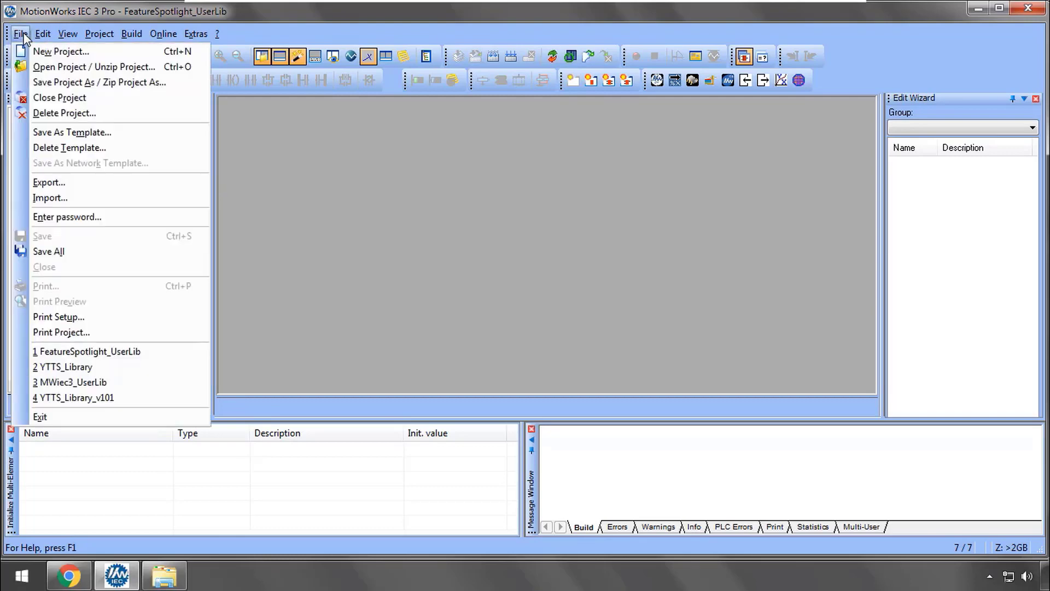
{"action": "left_click", "coordinate": [99, 82]}
{"action": "left_click", "coordinate": [552, 384]}
{"action": "left_click", "coordinate": [552, 409]}
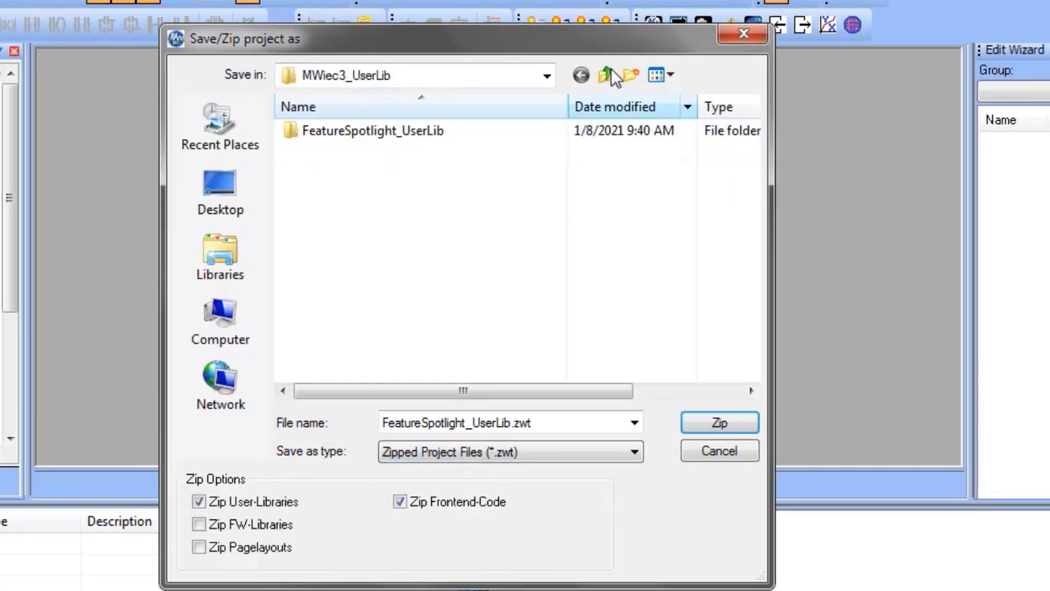
{"action": "left_click", "coordinate": [633, 77]}
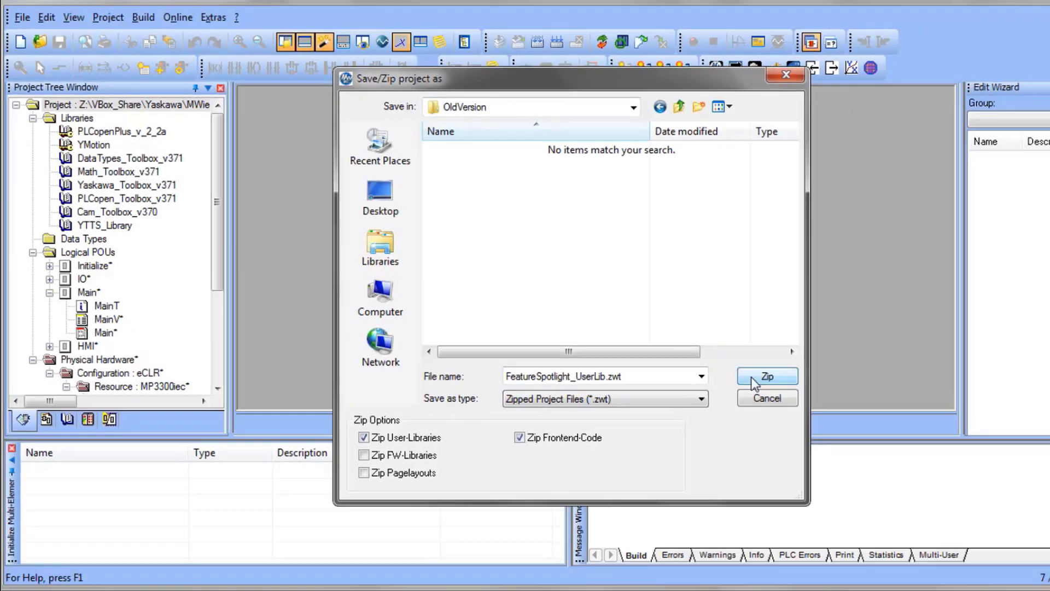
{"action": "left_click", "coordinate": [989, 422]}
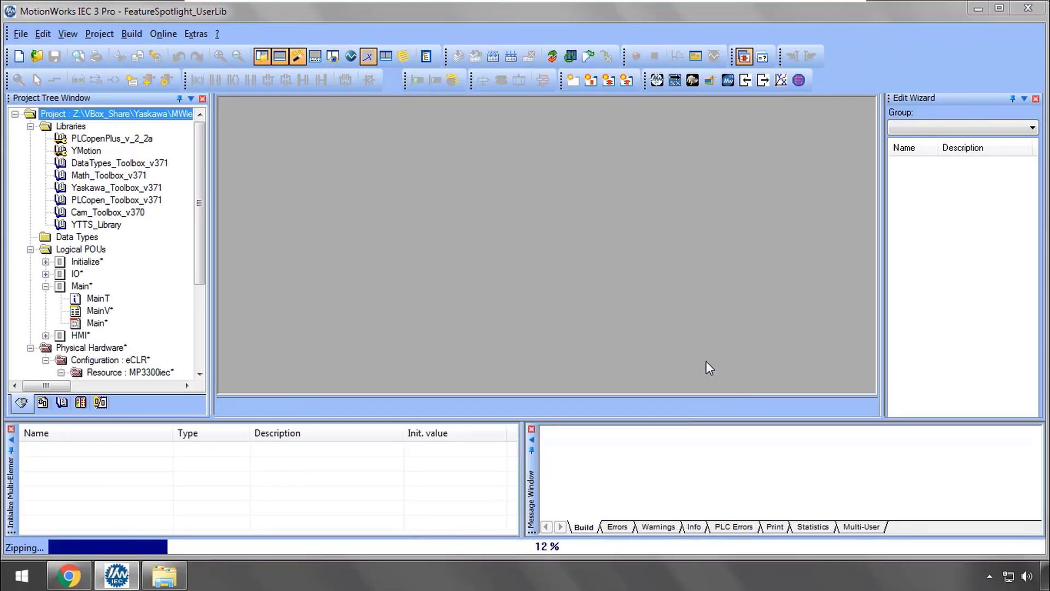
Step: Open YTTS_Library as a project and display its YTTS_CTU code worksheet
{"action": "right_click", "coordinate": [105, 227]}
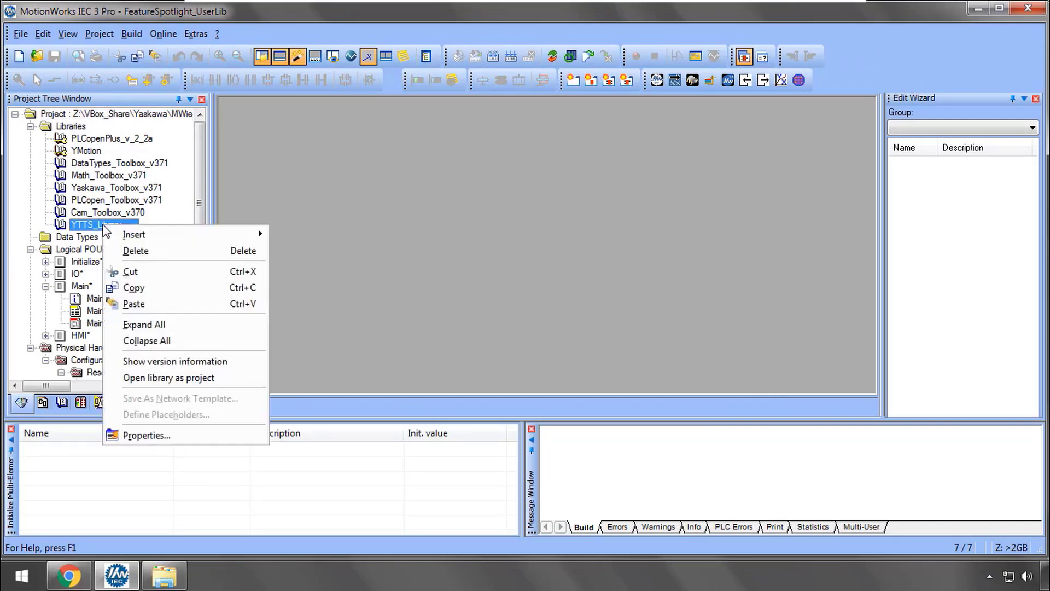
{"action": "left_click", "coordinate": [143, 380]}
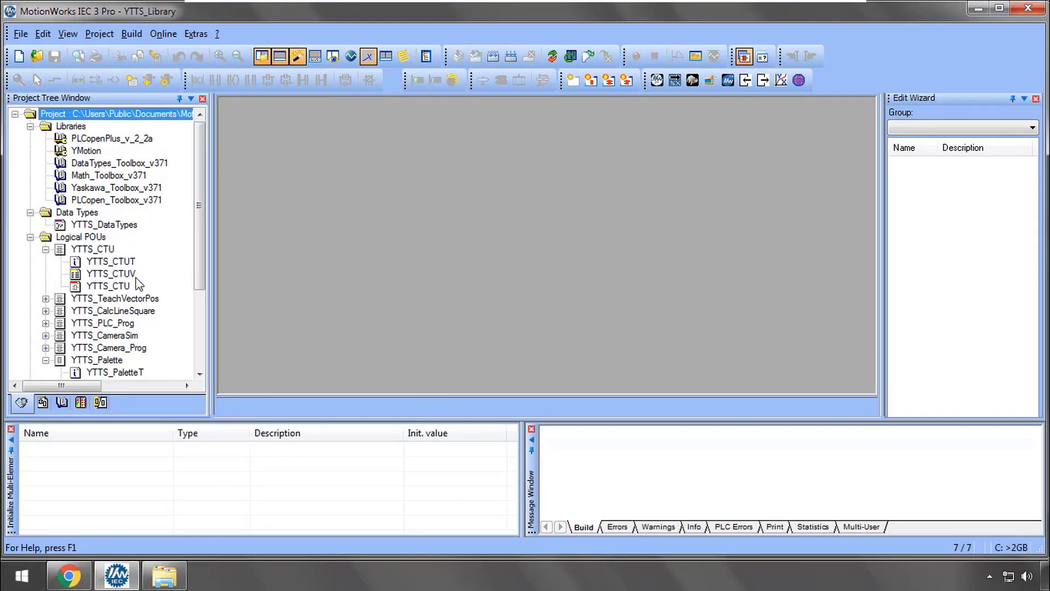
{"action": "double_click", "coordinate": [117, 281]}
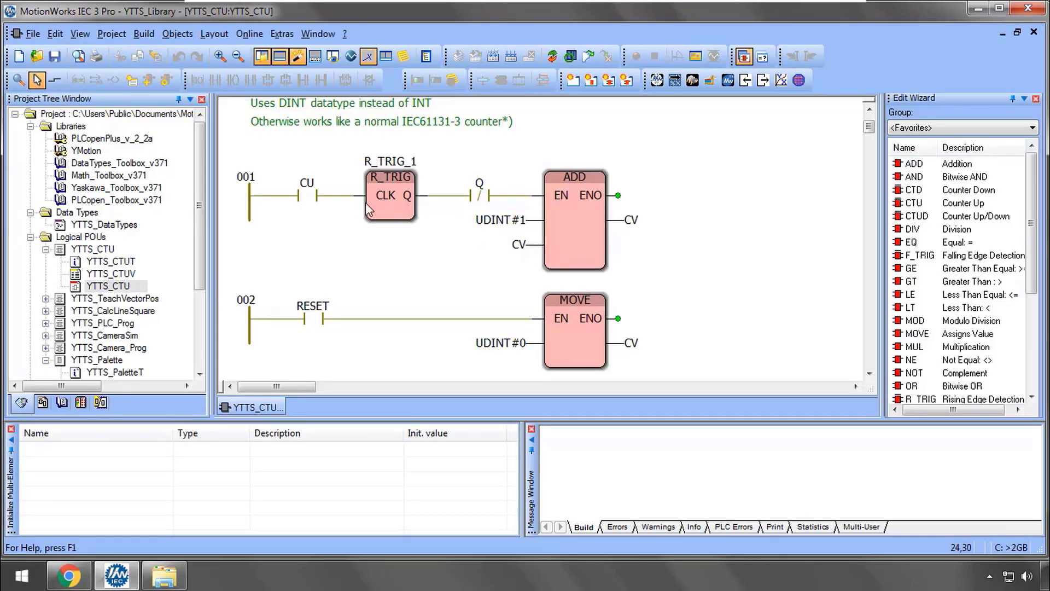
Step: Shift the ADD block in the YTTS_CTU worksheet and build the library project, checking its version properties
{"action": "mouse_move", "coordinate": [579, 233]}
{"action": "left_mouse_down"}
{"action": "mouse_move", "coordinate": [576, 222]}
{"action": "mouse_move", "coordinate": [617, 221]}
{"action": "left_mouse_up"}
{"action": "key", "text": "F9"}
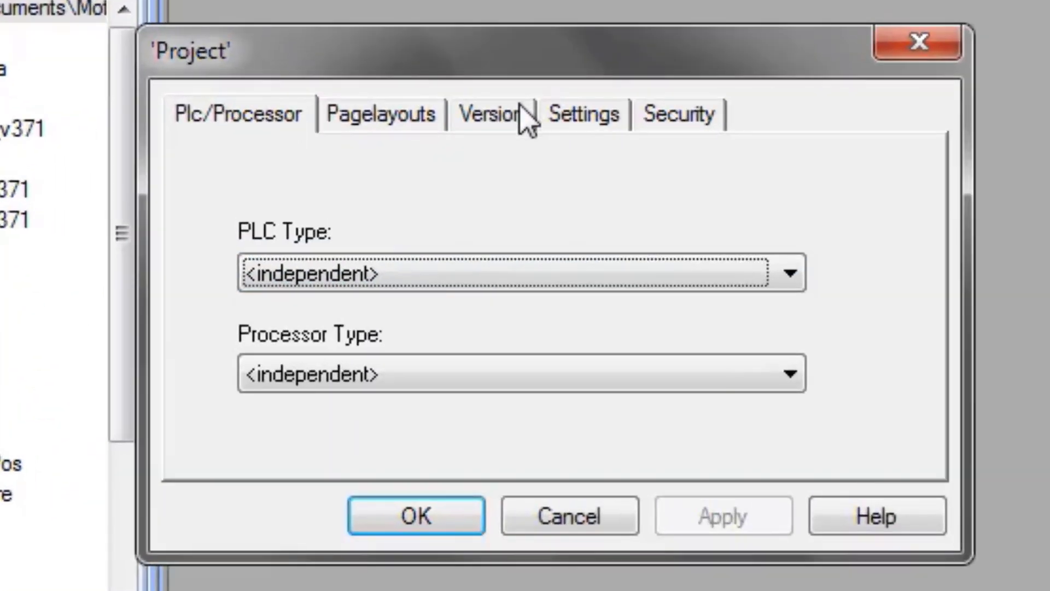
{"action": "left_click", "coordinate": [519, 115]}
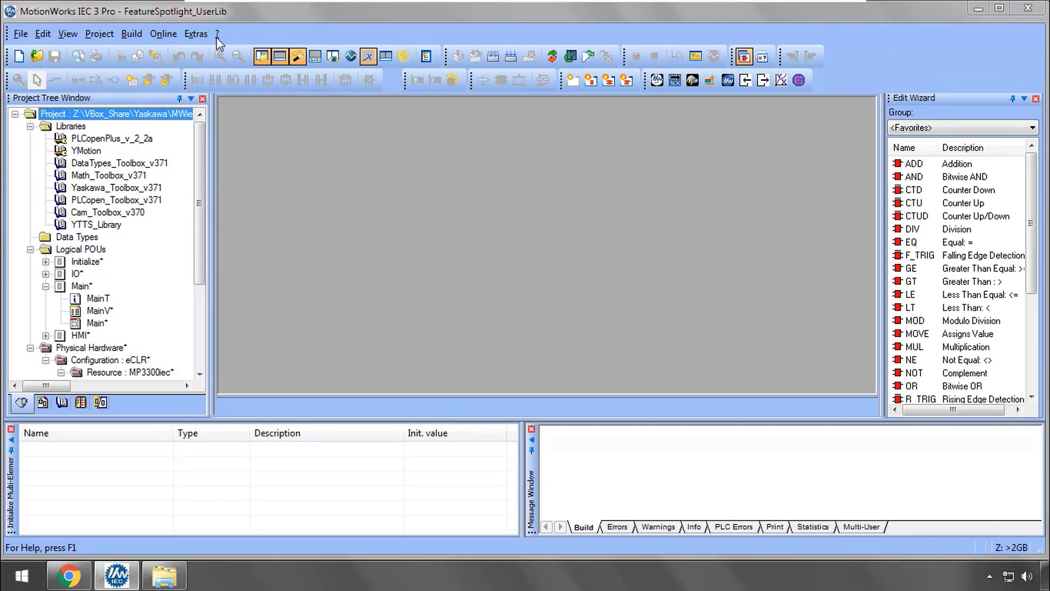
Step: Unzip FeatureSpotlight_UserLib from the OldVersion folder into that same folder, skipping extraction of DataTypes_Toolbox_v371 and all similar library conflicts
{"action": "left_click", "coordinate": [25, 32]}
{"action": "left_click", "coordinate": [66, 68]}
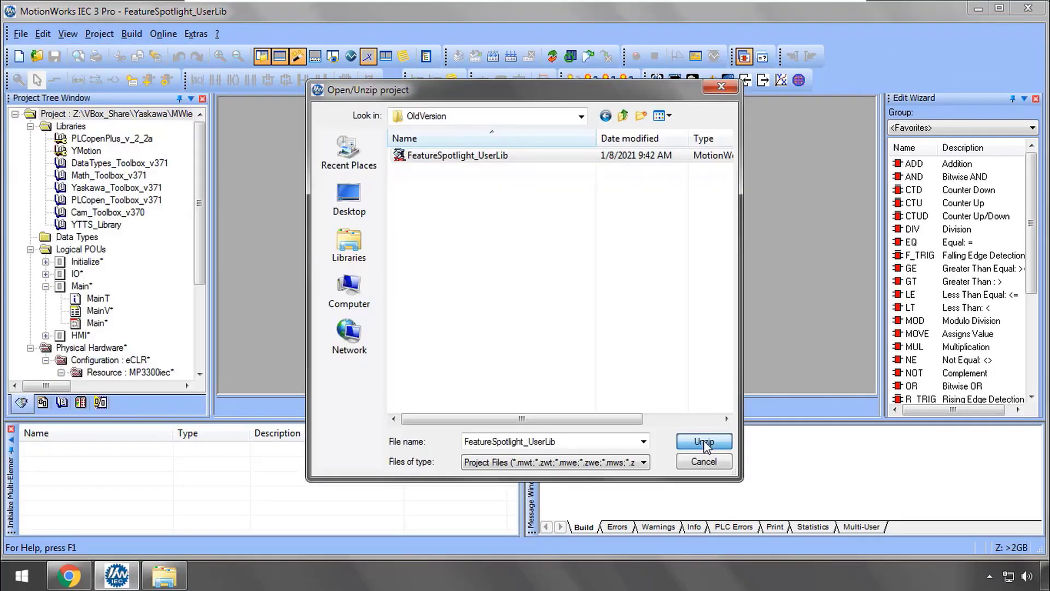
{"action": "left_click", "coordinate": [733, 372]}
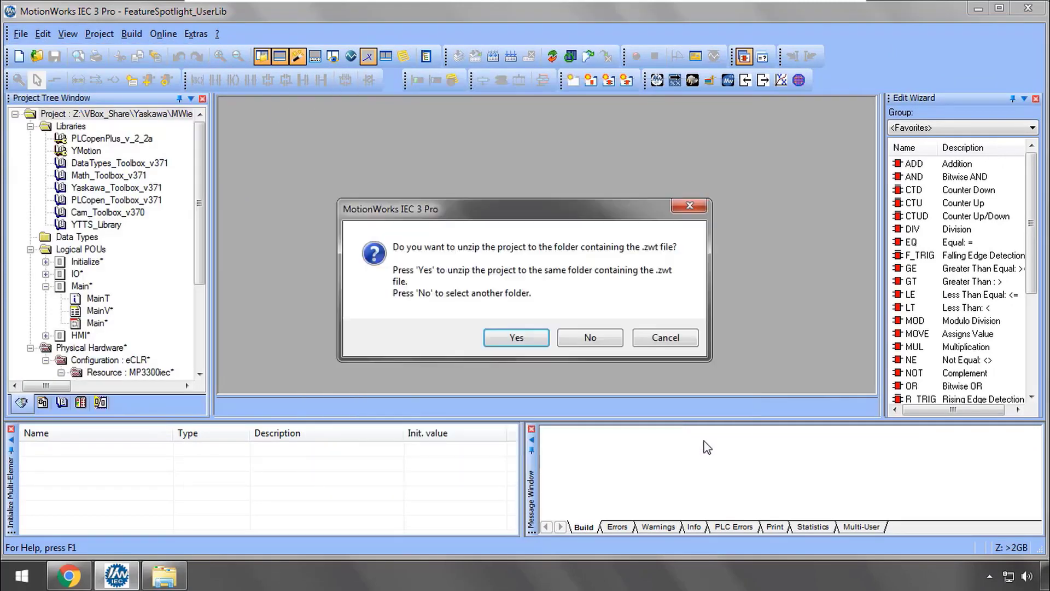
{"action": "left_click", "coordinate": [513, 335]}
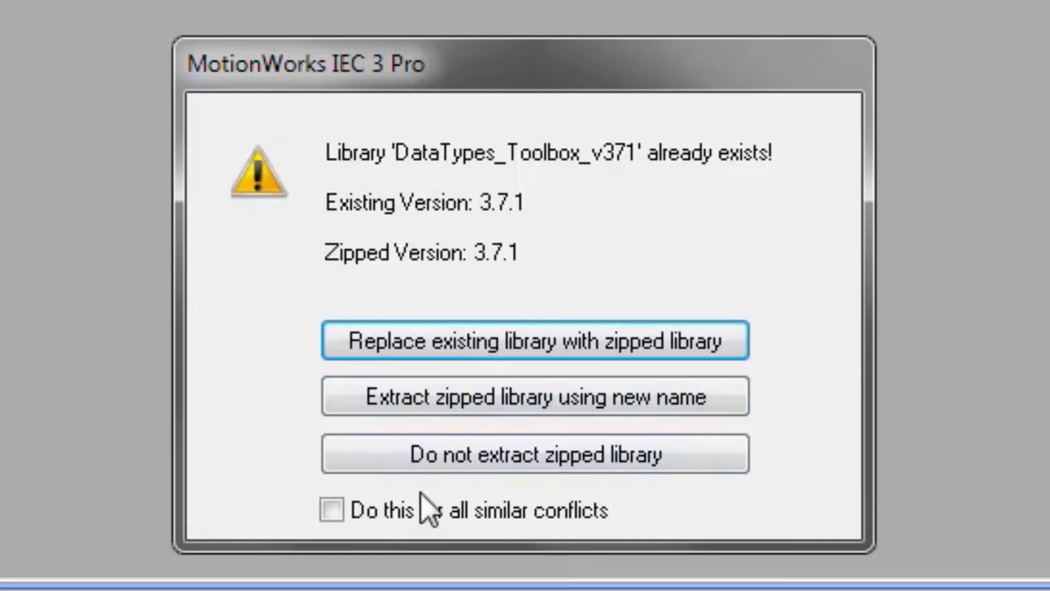
{"action": "left_click", "coordinate": [335, 510]}
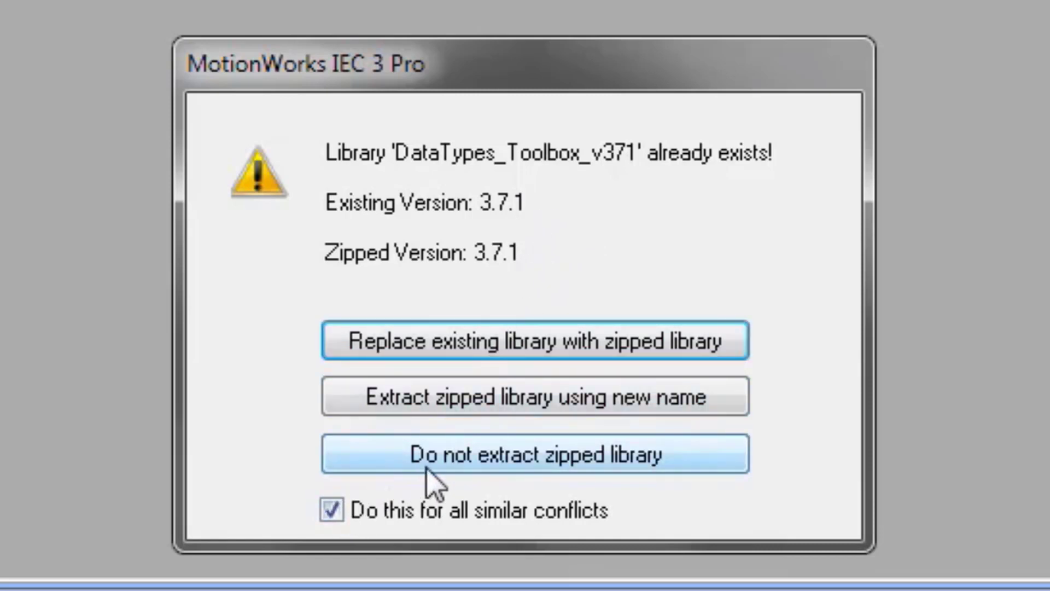
{"action": "left_click", "coordinate": [482, 463]}
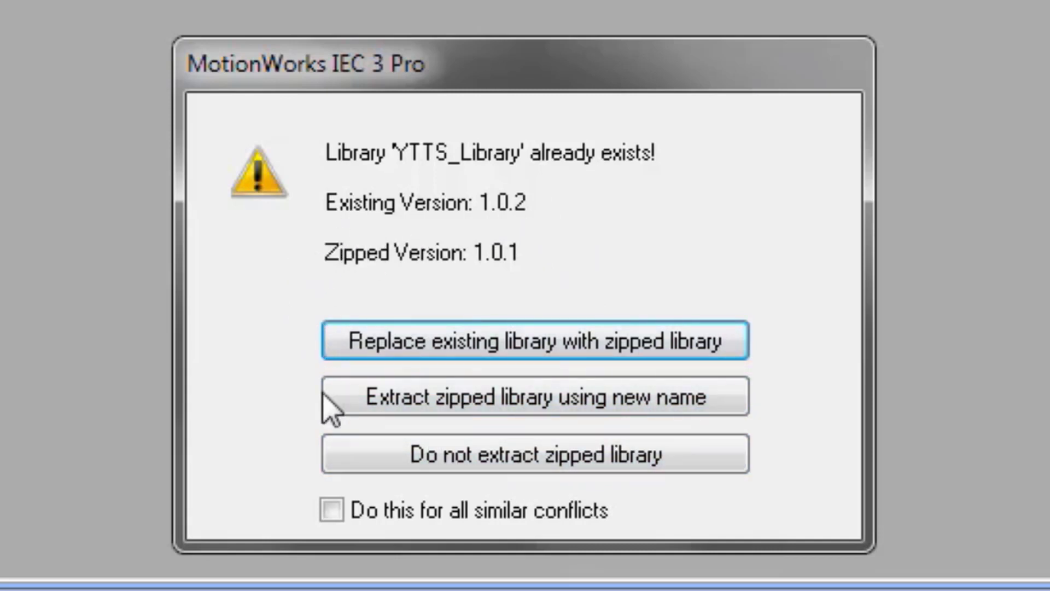
Step: Extract the zipped YTTS_Library under the new name YTTS_Library_v101
{"action": "left_click", "coordinate": [473, 408]}
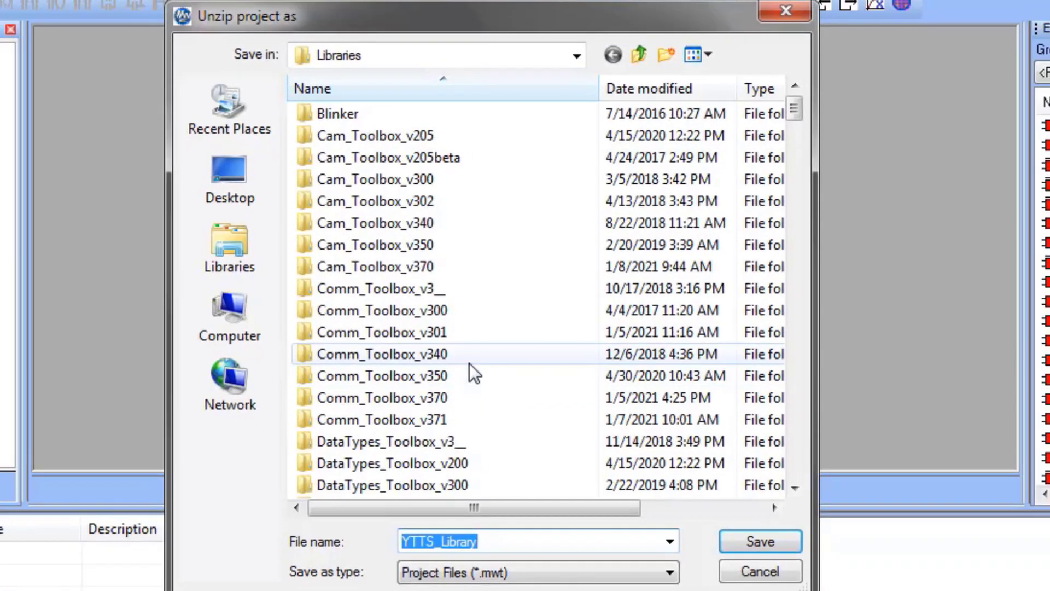
{"action": "key", "text": "End"}
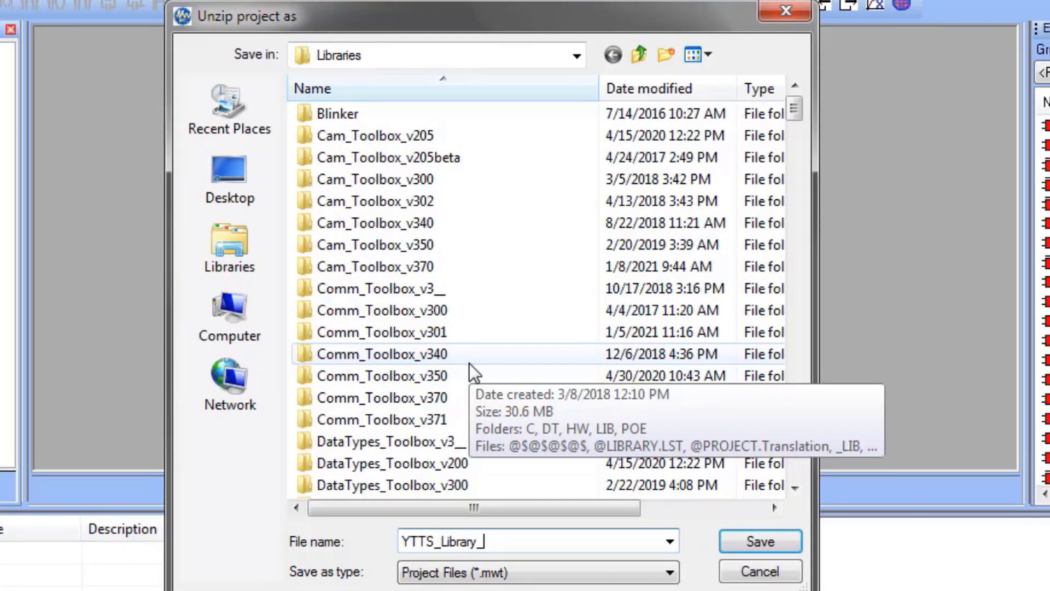
{"action": "type", "text": "_v101"}
{"action": "left_click", "coordinate": [752, 539]}
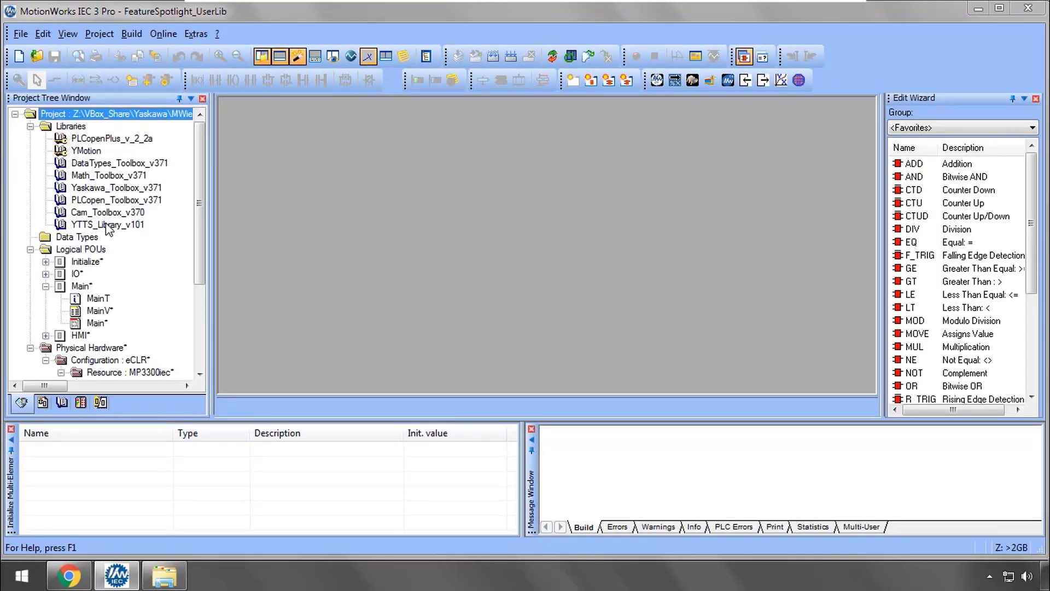
Step: View the version information of YTTS_Library_v101 in the unzipped project
{"action": "right_click", "coordinate": [107, 224]}
{"action": "left_click", "coordinate": [240, 360]}
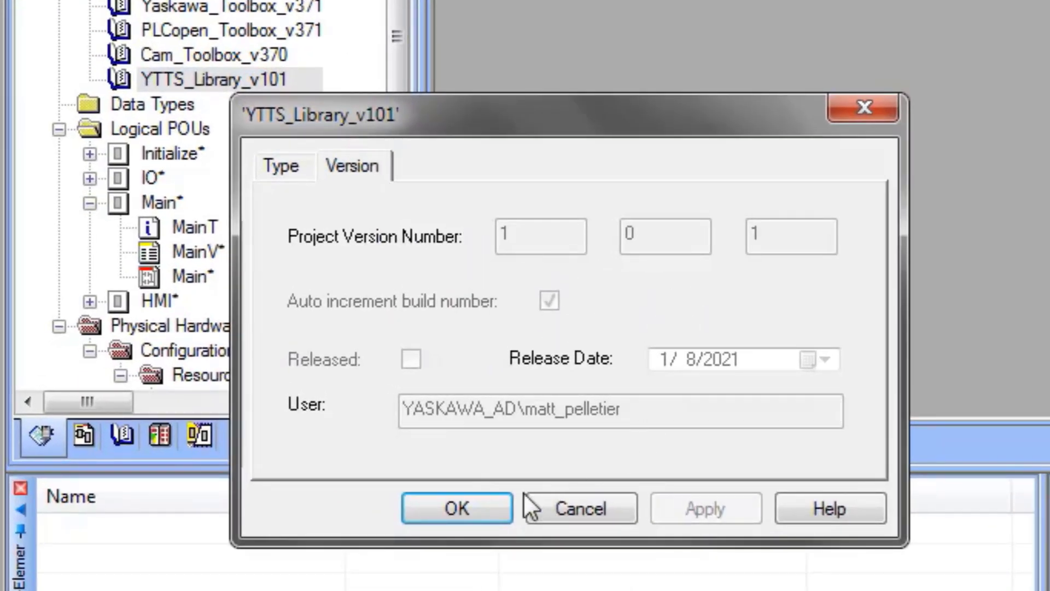
{"action": "left_click", "coordinate": [457, 507]}
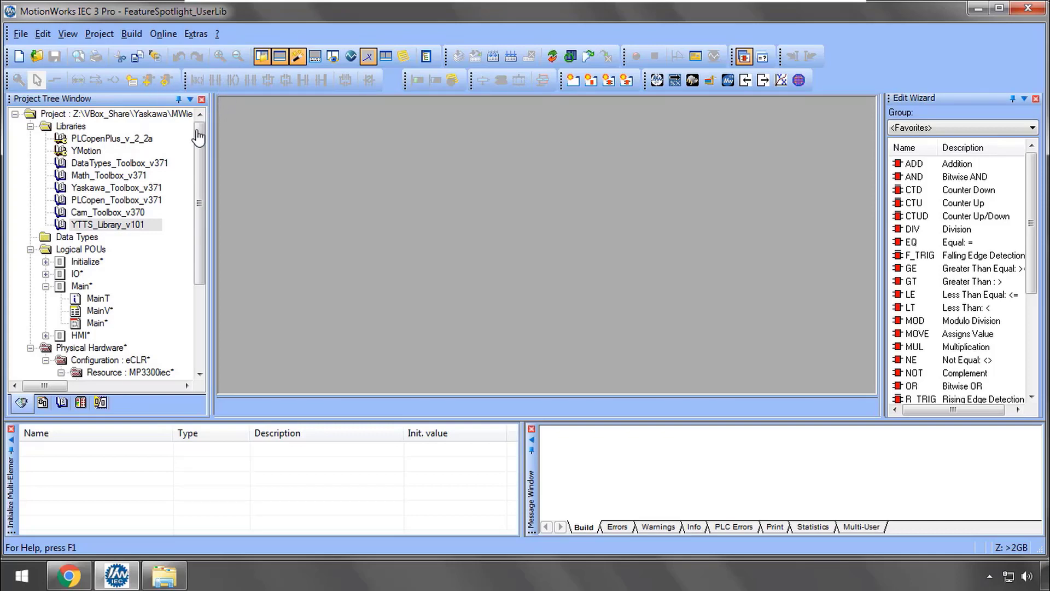
Step: Open YTTS_Library_v101 as a project and examine the order of its libraries from PLCopenPlus_v_2_2a to PLCopen_Toolbox_v371
{"action": "right_click", "coordinate": [124, 235]}
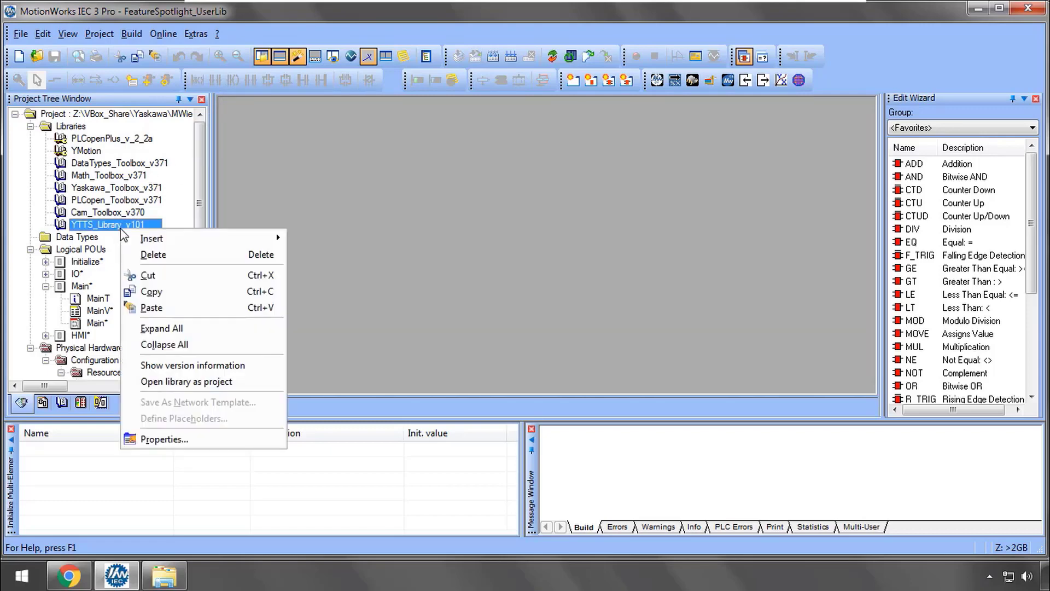
{"action": "left_click", "coordinate": [176, 381]}
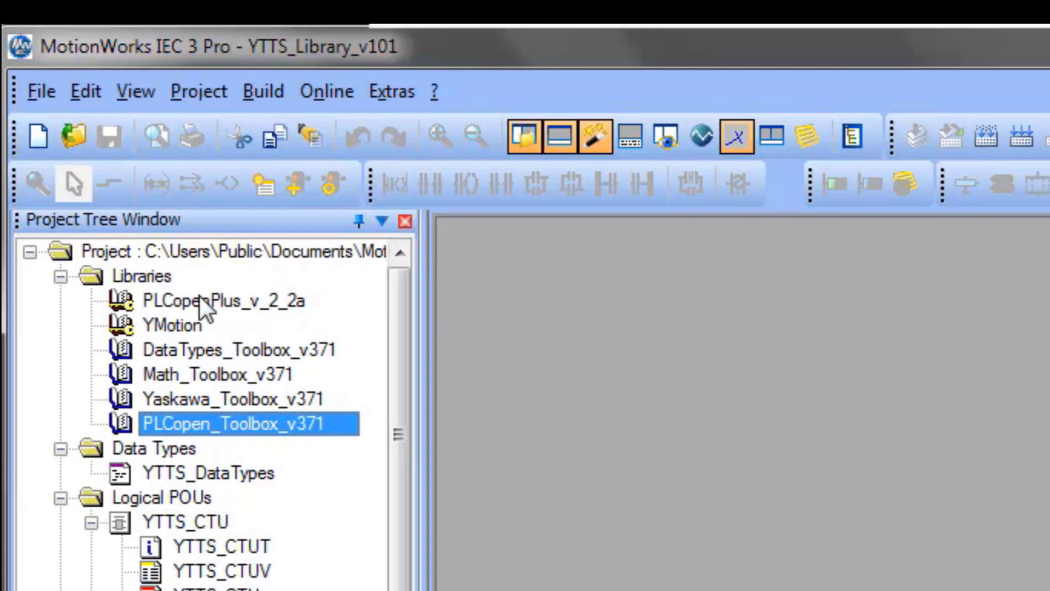
{"action": "left_click", "coordinate": [103, 139]}
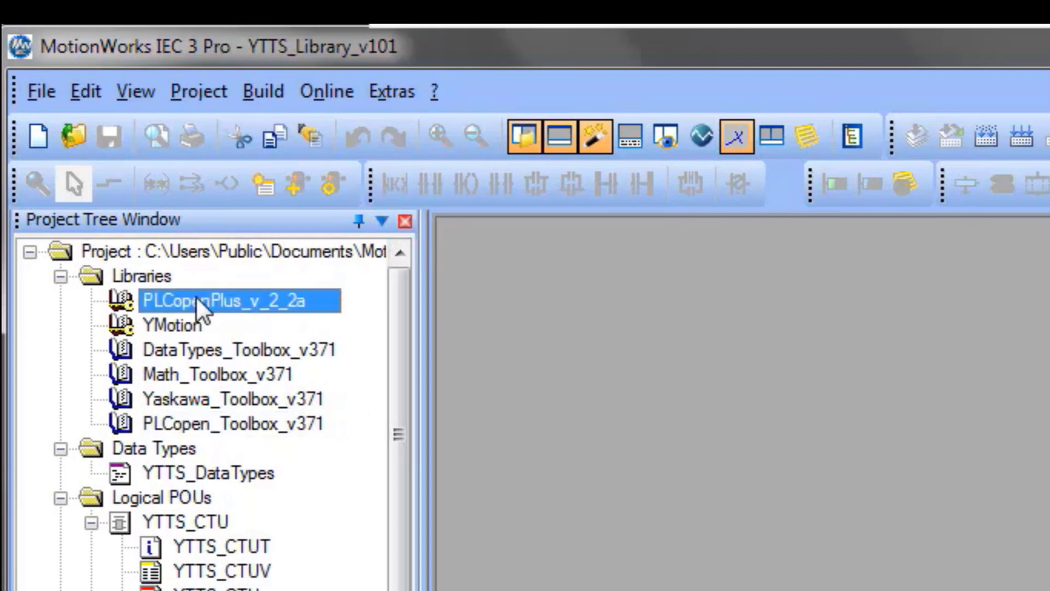
{"action": "left_click", "coordinate": [186, 352]}
{"action": "left_click", "coordinate": [207, 399]}
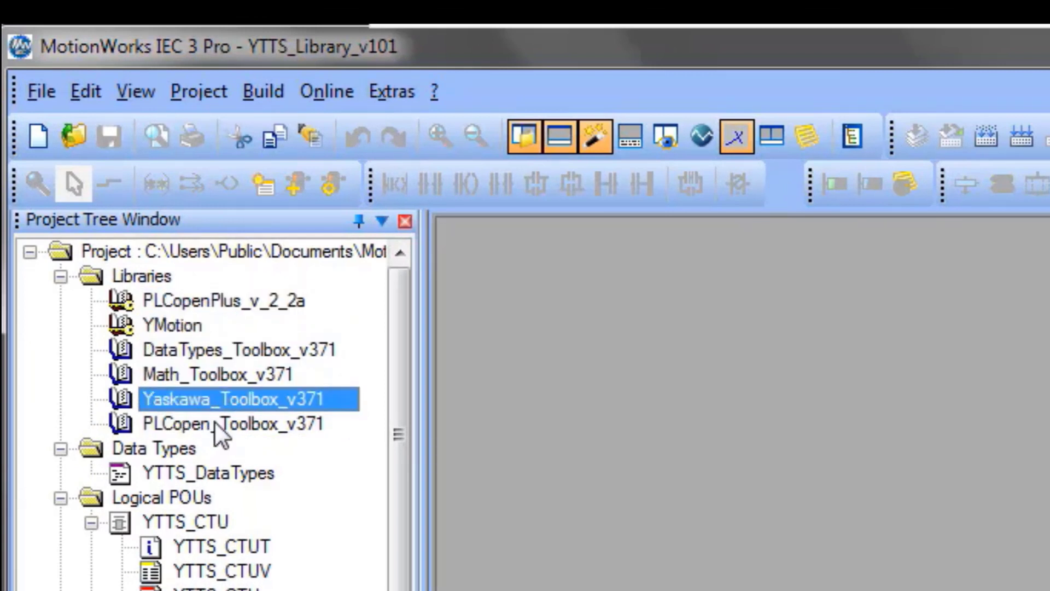
{"action": "left_click", "coordinate": [219, 424]}
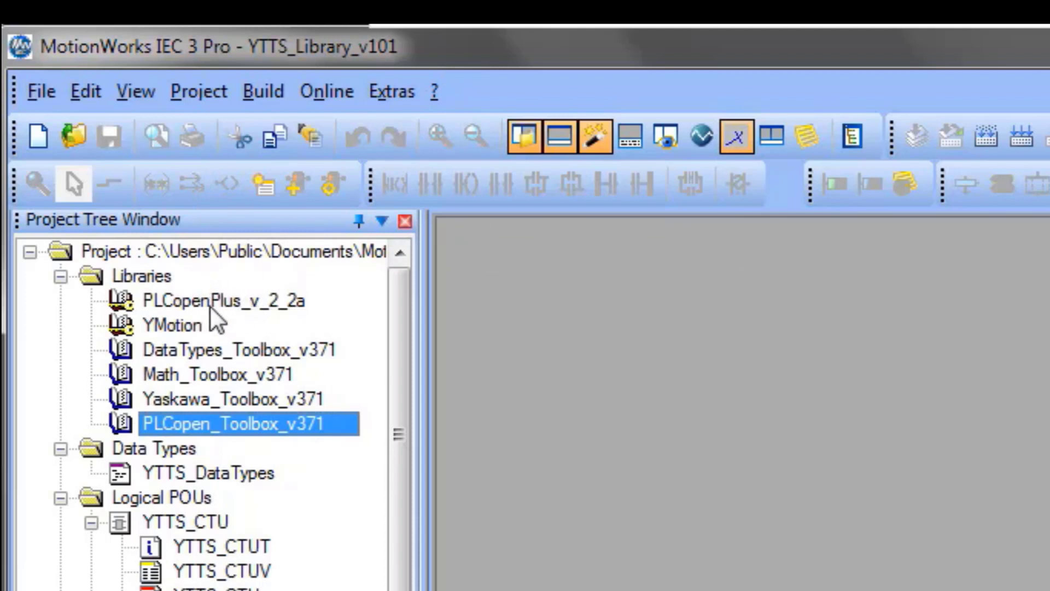
{"action": "left_click", "coordinate": [165, 294]}
{"action": "left_click", "coordinate": [169, 324]}
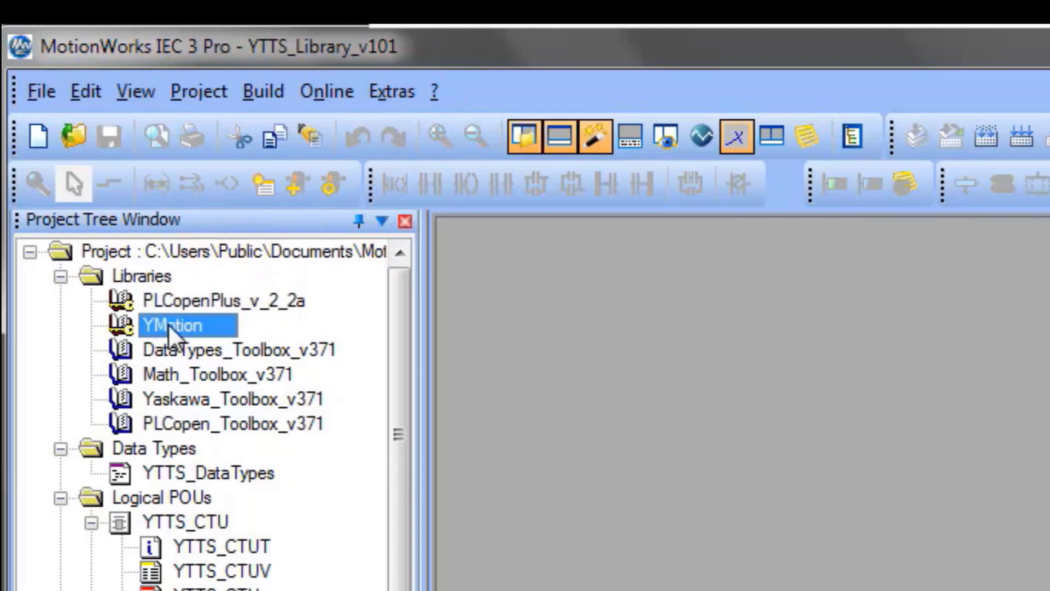
{"action": "left_click", "coordinate": [173, 356]}
{"action": "left_click", "coordinate": [178, 378]}
{"action": "left_click", "coordinate": [184, 402]}
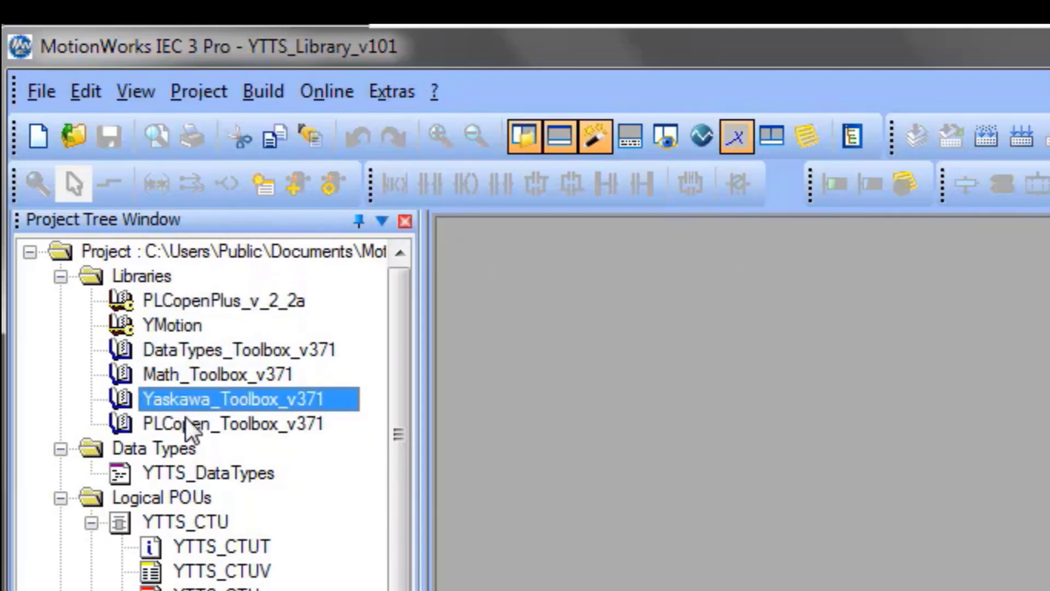
{"action": "left_click", "coordinate": [191, 424]}
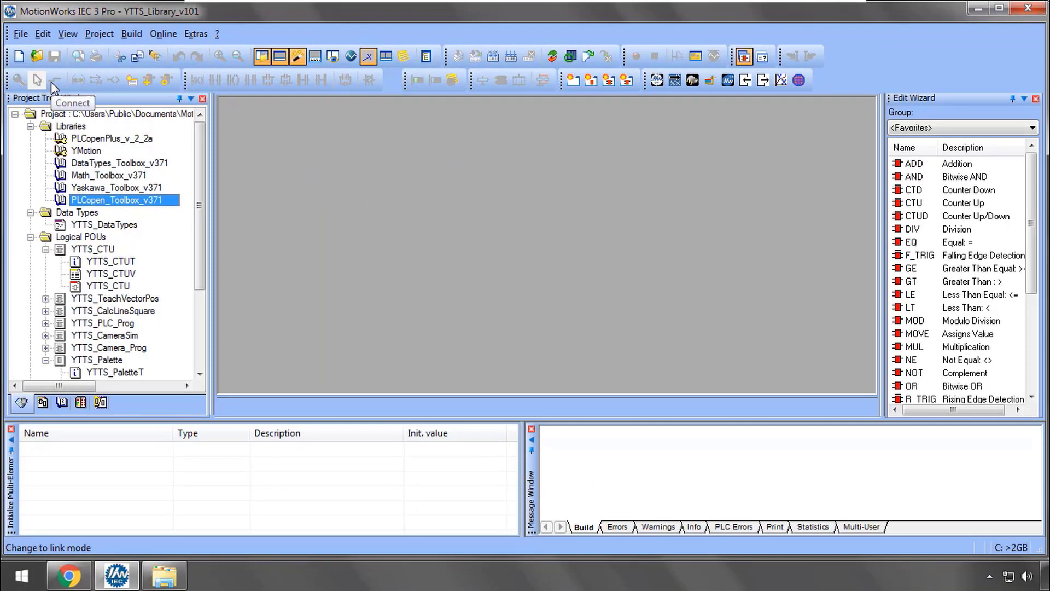
Step: Reopen the FeatureSpotlight_UserLib project and insert the Comm_Toolbox_v371 user library at the end of its libraries
{"action": "left_click", "coordinate": [41, 90]}
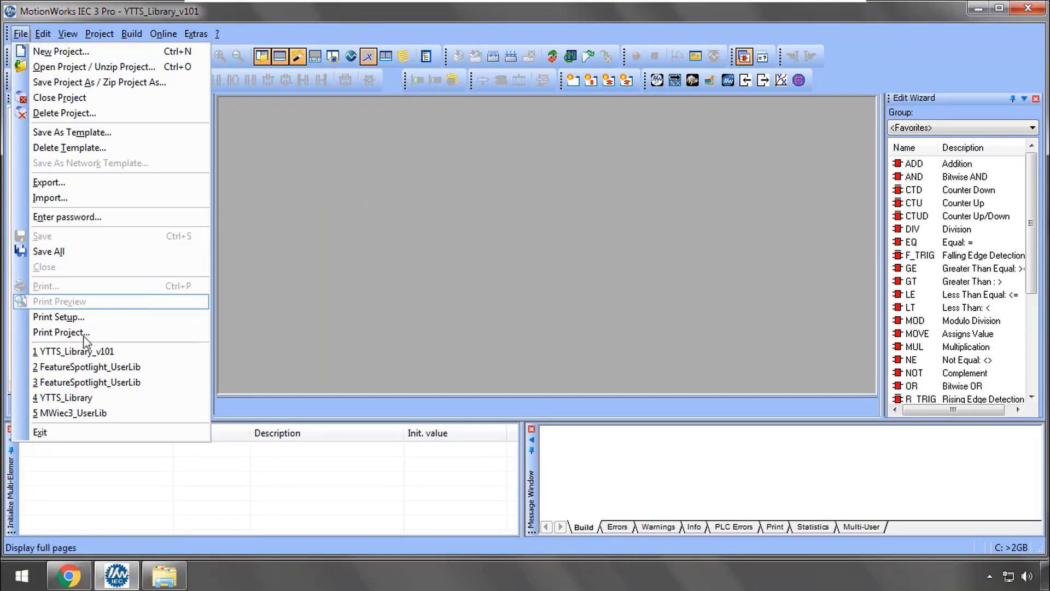
{"action": "left_click", "coordinate": [103, 396]}
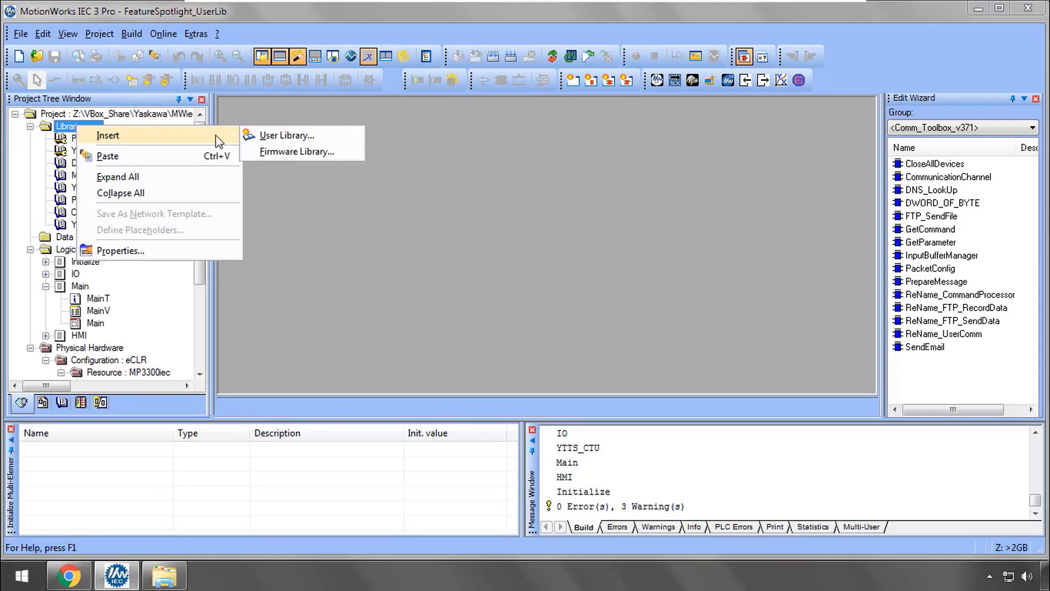
{"action": "left_click", "coordinate": [290, 143]}
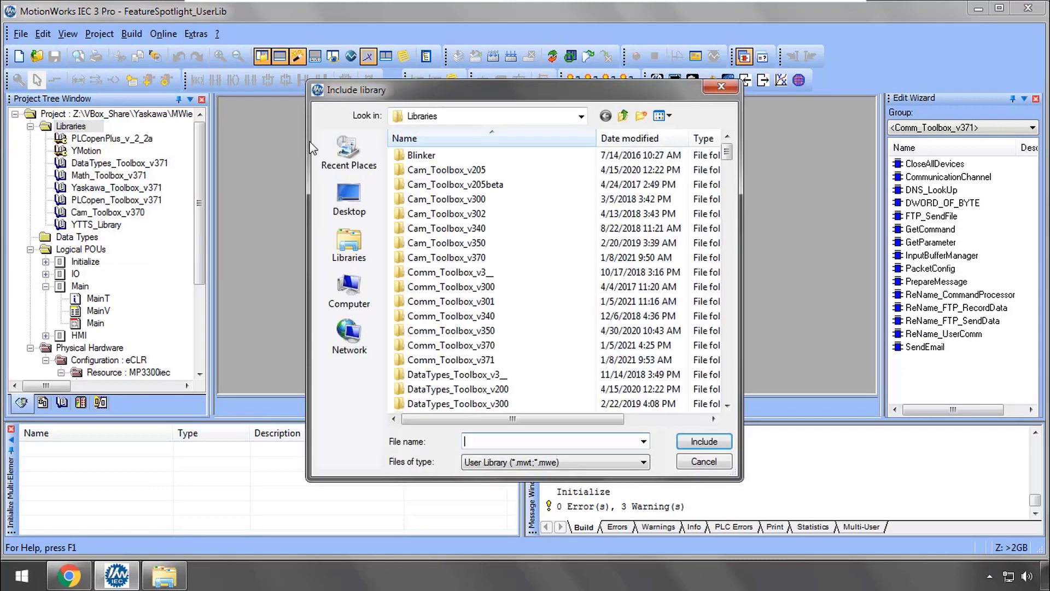
{"action": "left_click", "coordinate": [692, 438]}
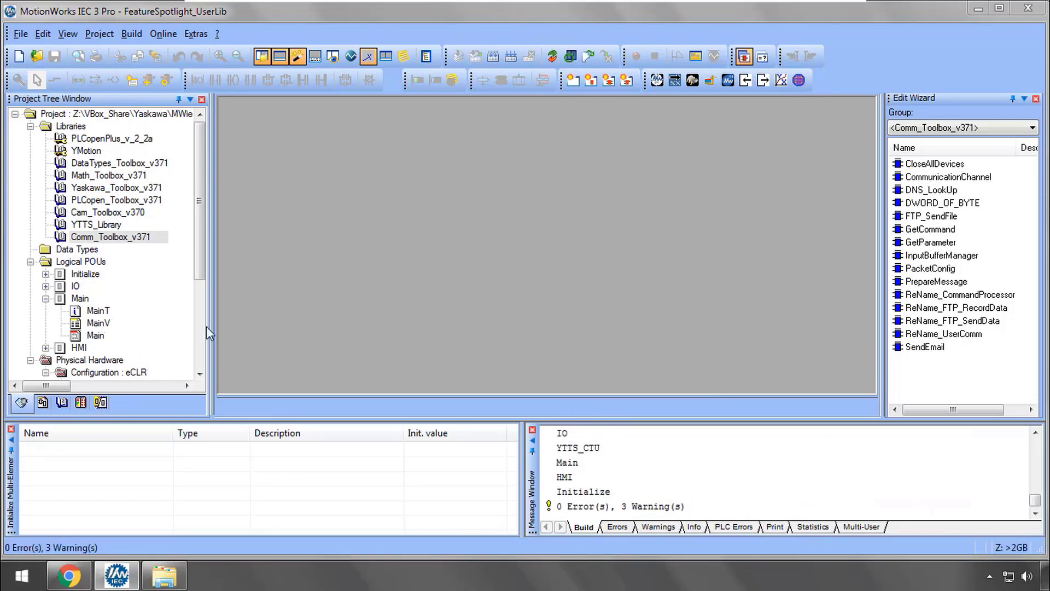
Step: Place a CloseAllDevices block from Comm_Toolbox_v371 beside YTTS_CTU_1 in the Main worksheet and show the build errors
{"action": "double_click", "coordinate": [95, 335]}
{"action": "left_click", "coordinate": [949, 129]}
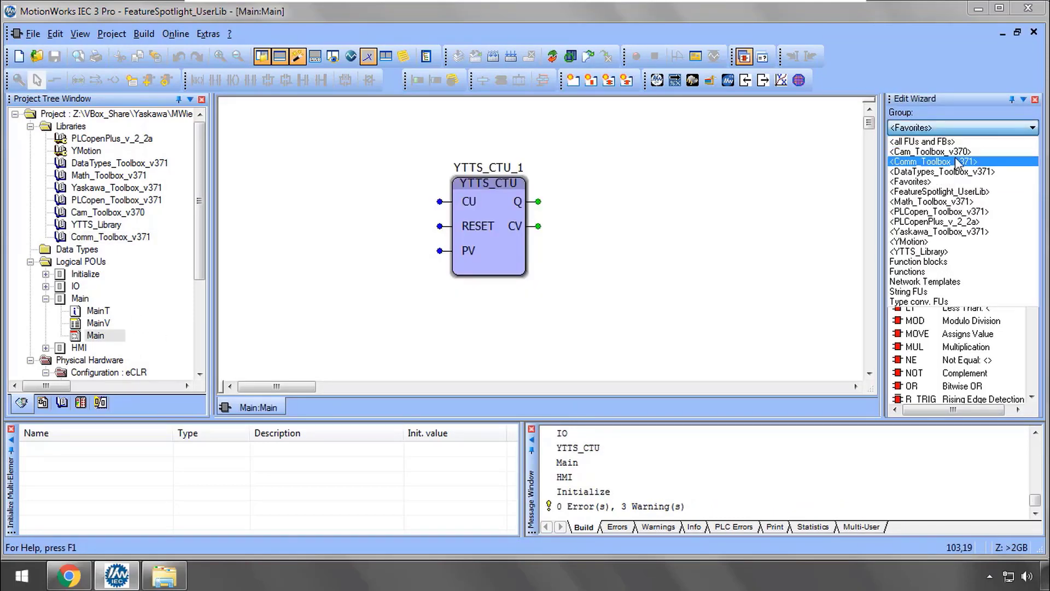
{"action": "left_click", "coordinate": [958, 161]}
{"action": "left_click_drag", "start_coordinate": [958, 163], "coordinate": [736, 164]}
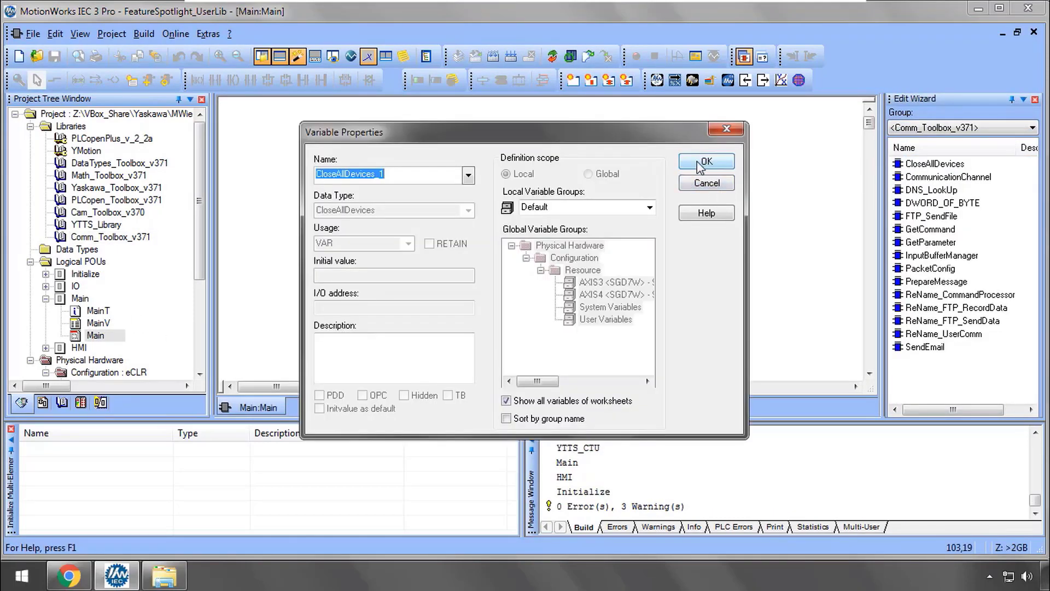
{"action": "left_click", "coordinate": [762, 159]}
{"action": "left_click", "coordinate": [618, 529]}
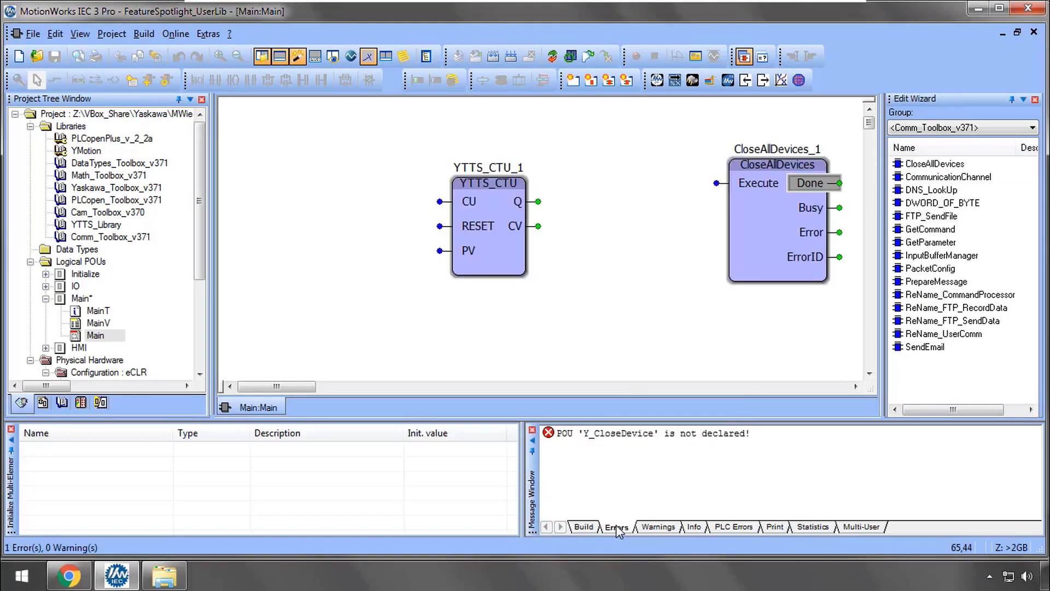
Step: Open Comm_Toolbox_v371 as a project and examine which firmware and user libraries it requires
{"action": "right_click", "coordinate": [112, 239]}
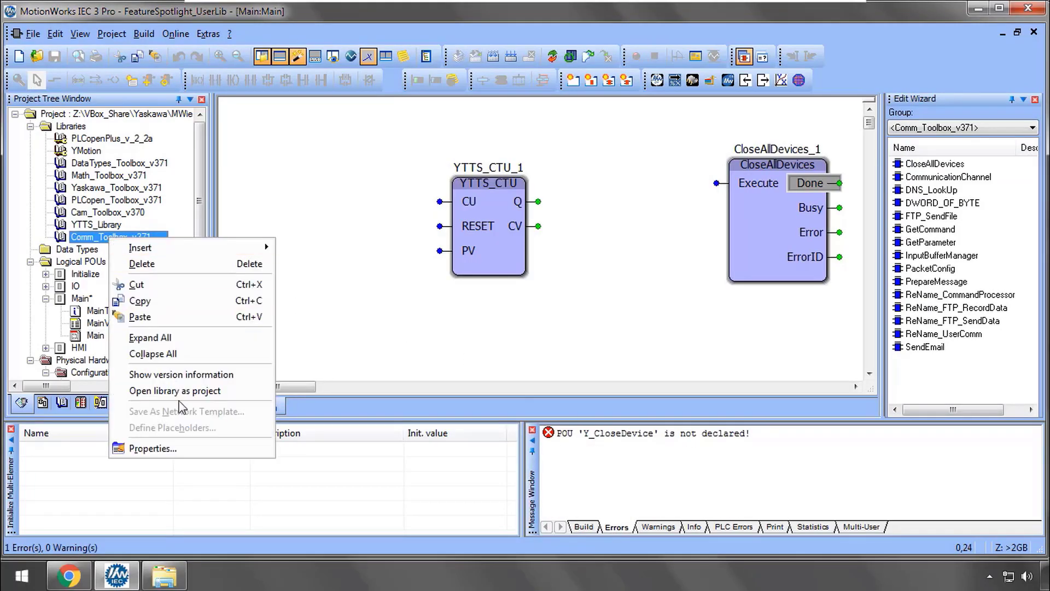
{"action": "left_click", "coordinate": [197, 392]}
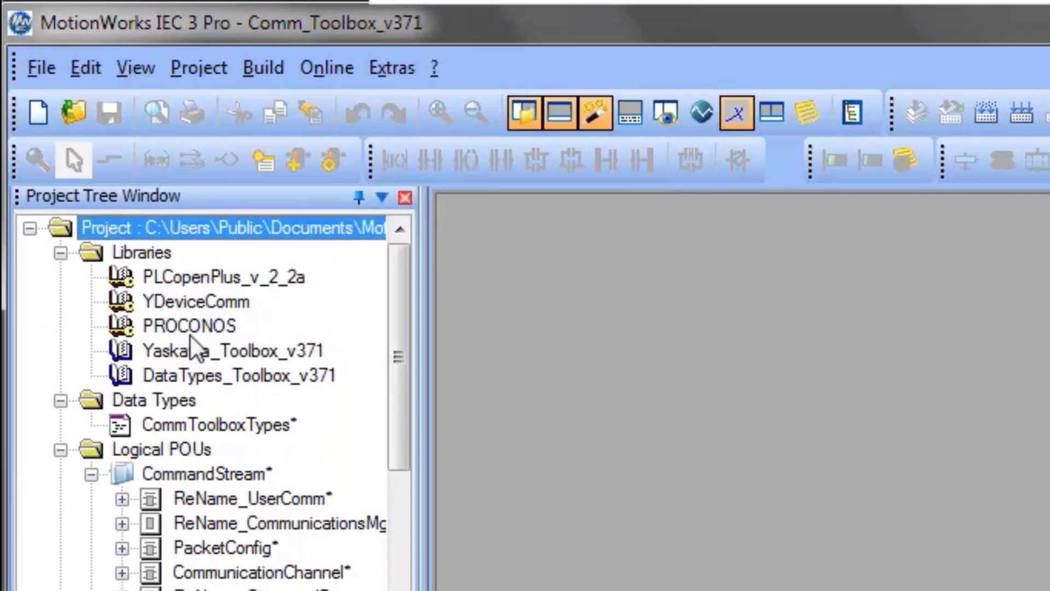
{"action": "left_click", "coordinate": [213, 304]}
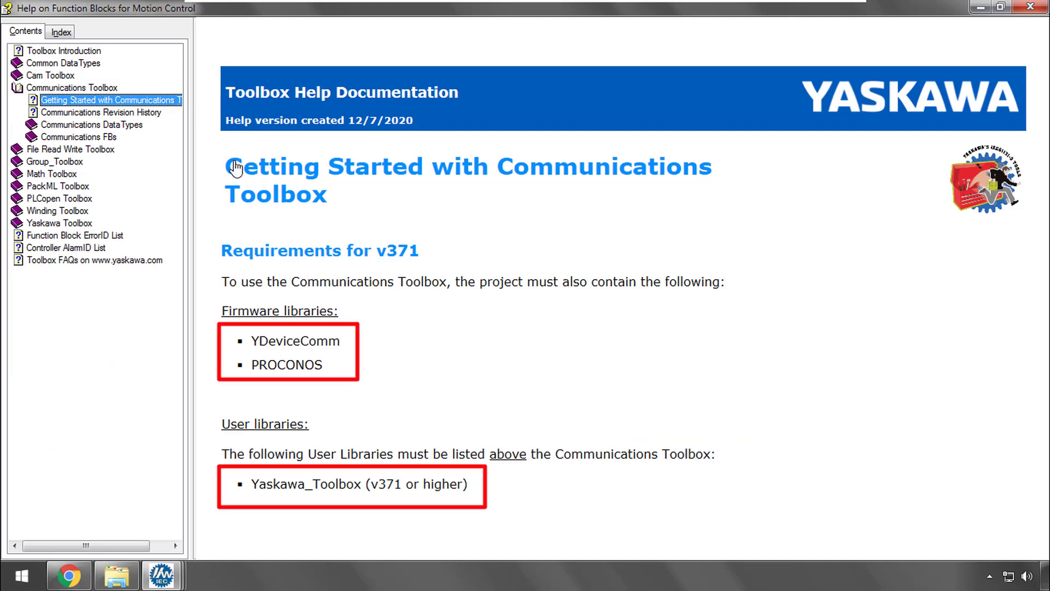
Step: Reopen FeatureSpotlight_UserLib, insert the YDeviceComm.FWL firmware library, and make the project
{"action": "left_click", "coordinate": [21, 34]}
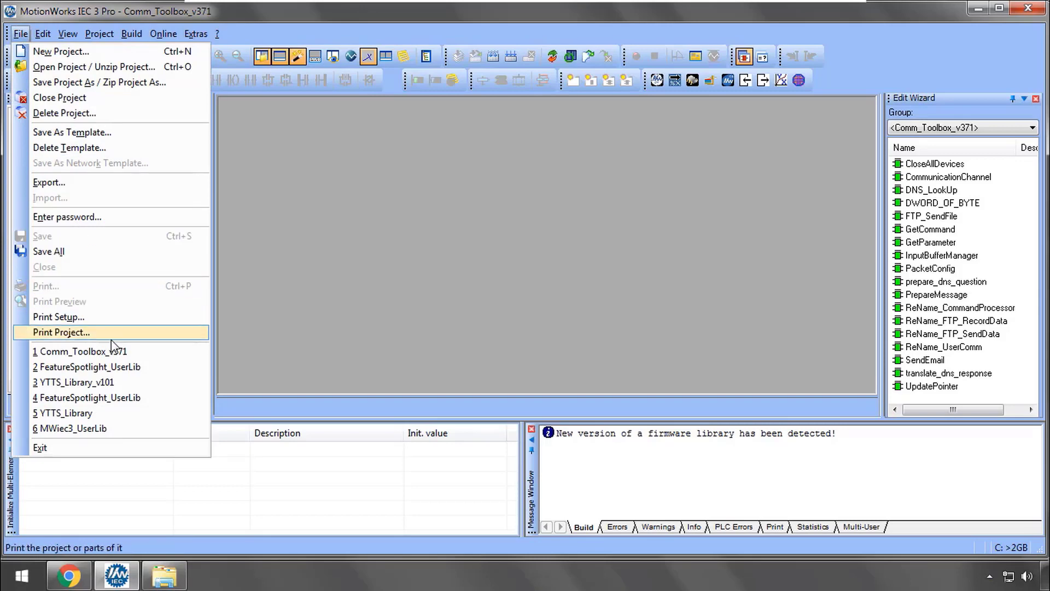
{"action": "left_click", "coordinate": [83, 366]}
{"action": "right_click", "coordinate": [72, 126]}
{"action": "mouse_move", "coordinate": [112, 140]}
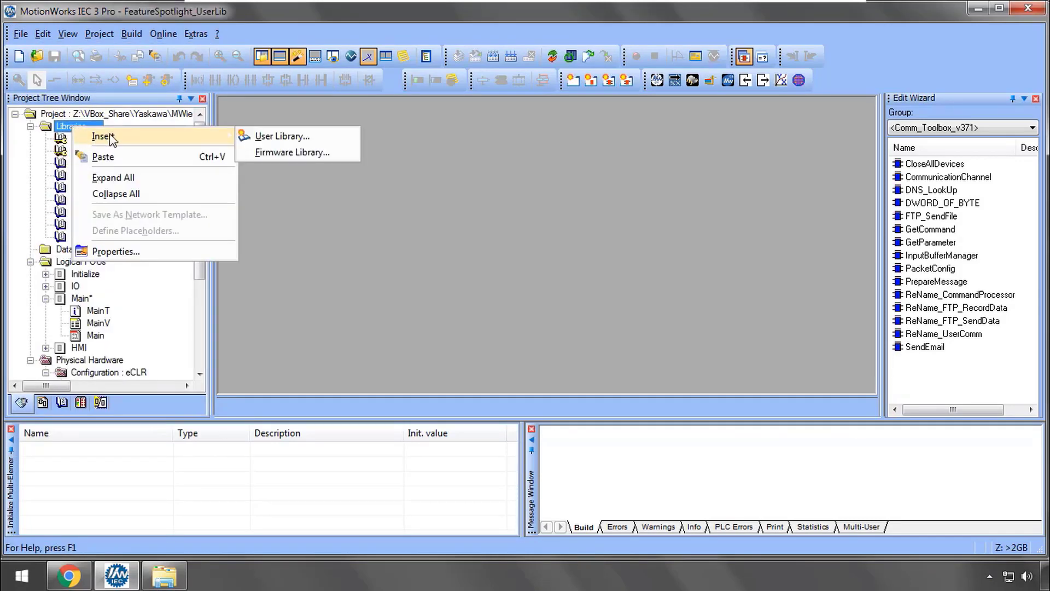
{"action": "left_click", "coordinate": [278, 152]}
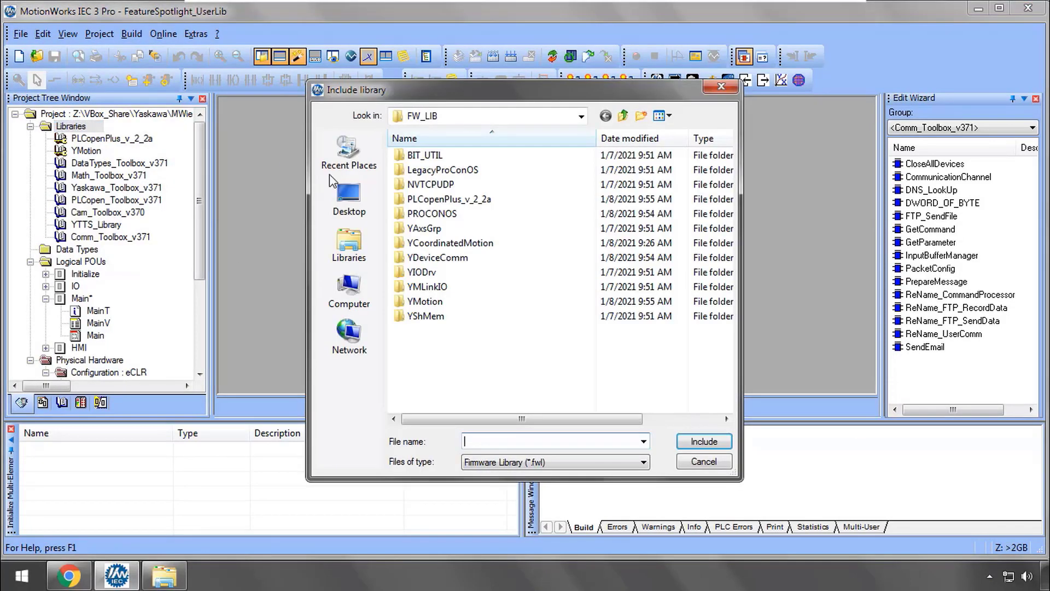
{"action": "double_click", "coordinate": [445, 257]}
{"action": "left_click", "coordinate": [450, 232]}
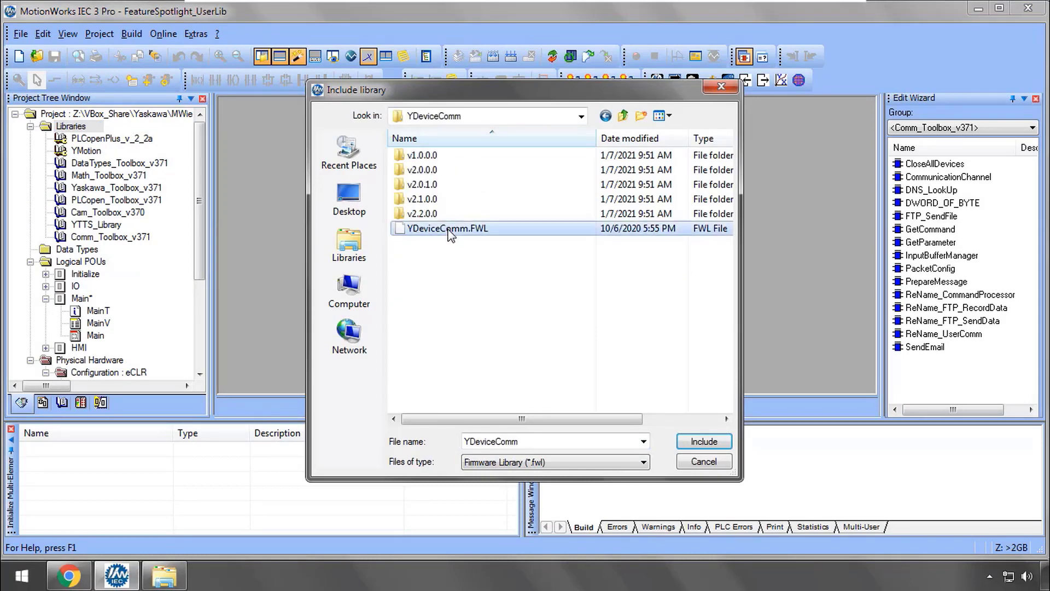
{"action": "double_click", "coordinate": [450, 234]}
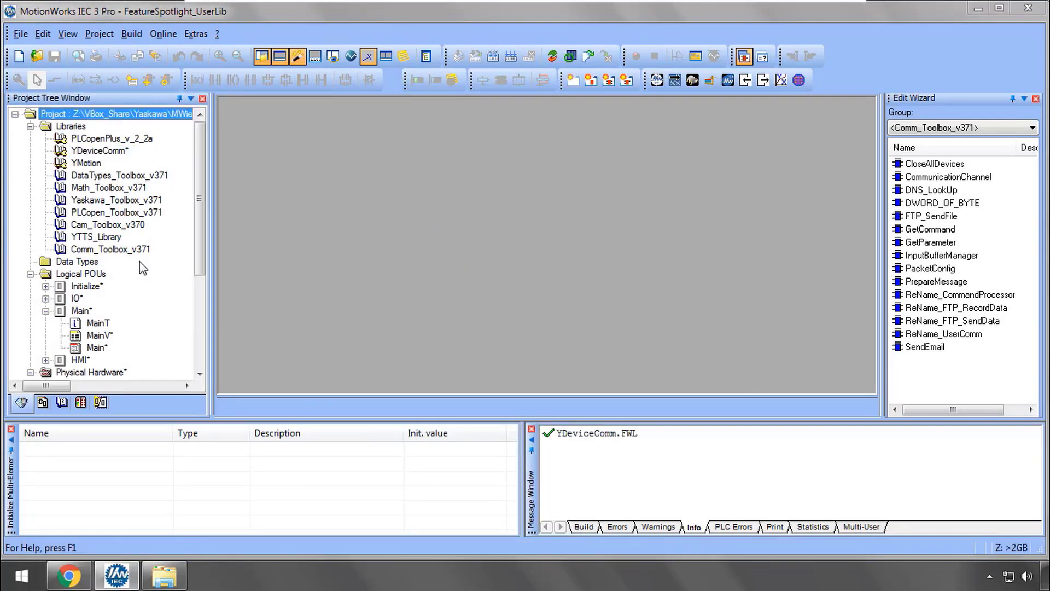
{"action": "left_click", "coordinate": [493, 56]}
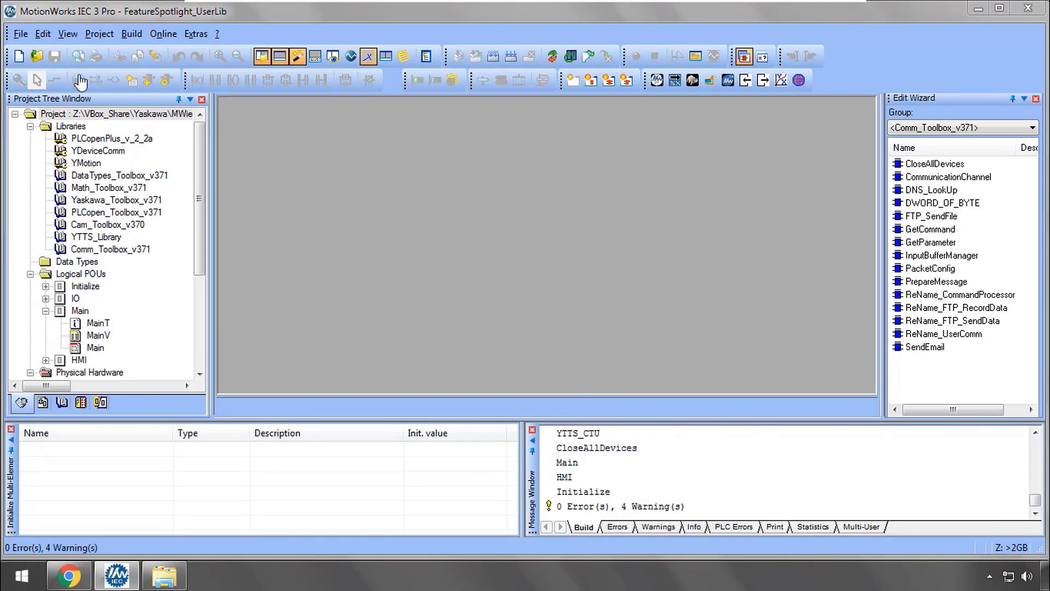
Step: Open YTTS_Library as a project, shift the YTTS_CameraSim_1 block slightly in the YTTS_Palette worksheet, and return to FeatureSpotlight_UserLib
{"action": "right_click", "coordinate": [106, 238]}
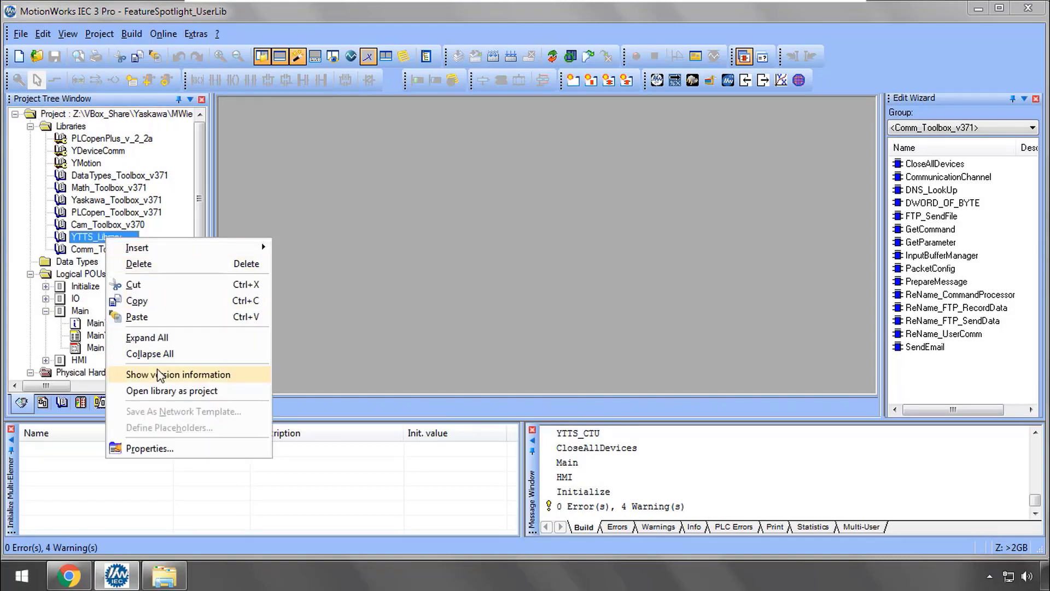
{"action": "left_click", "coordinate": [178, 391]}
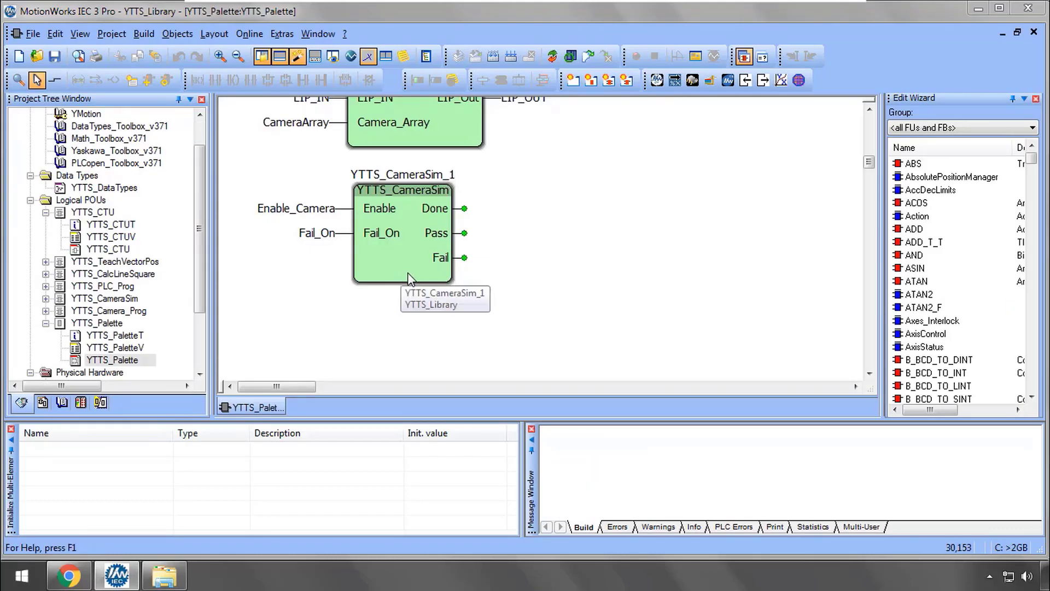
{"action": "left_click_drag", "start_coordinate": [402, 275], "coordinate": [429, 274]}
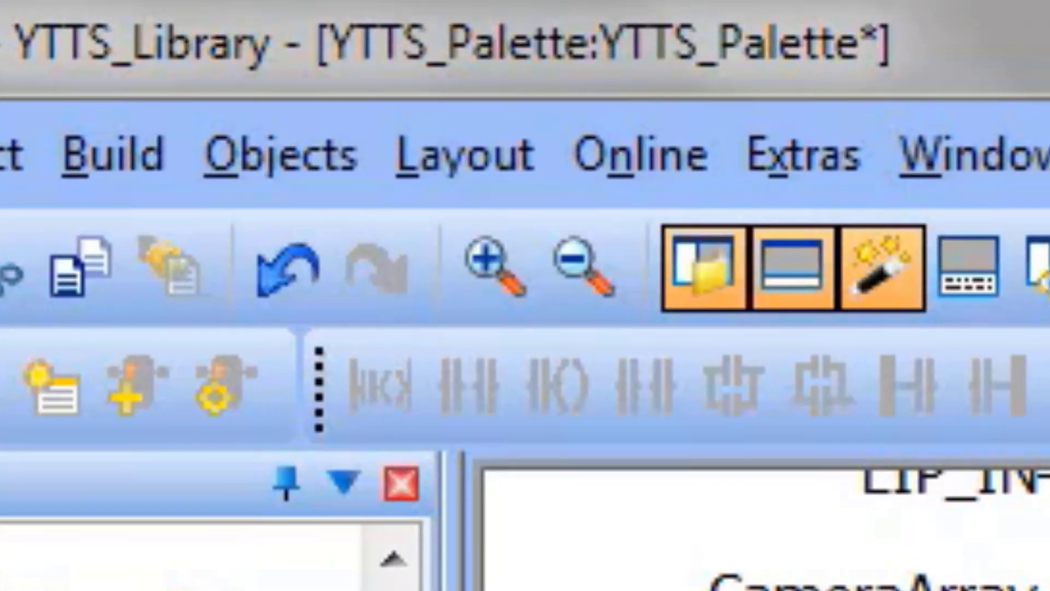
{"action": "left_click", "coordinate": [33, 33]}
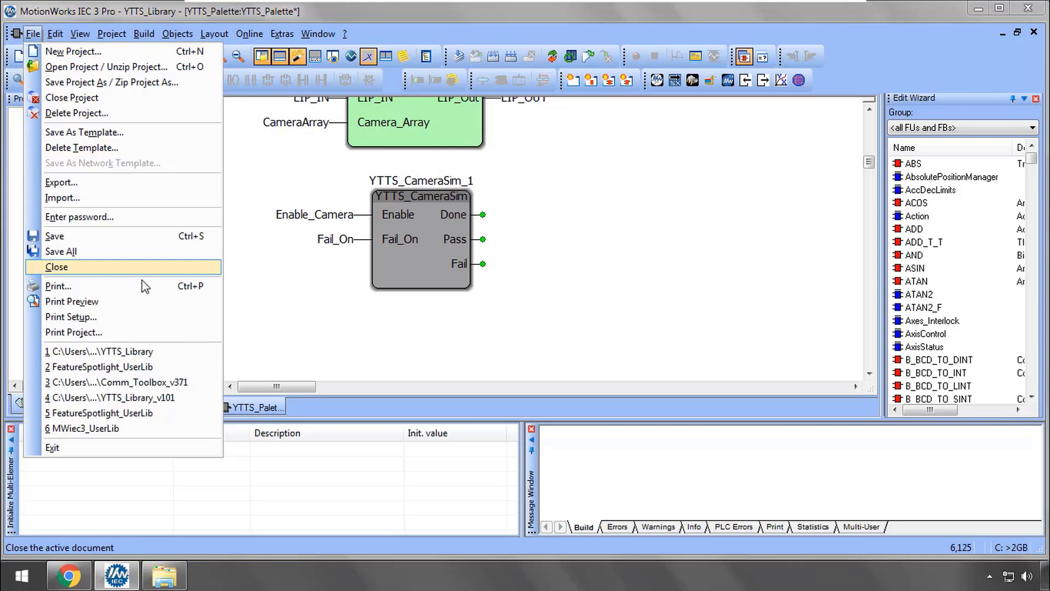
{"action": "left_click", "coordinate": [159, 368]}
{"action": "left_click", "coordinate": [462, 327]}
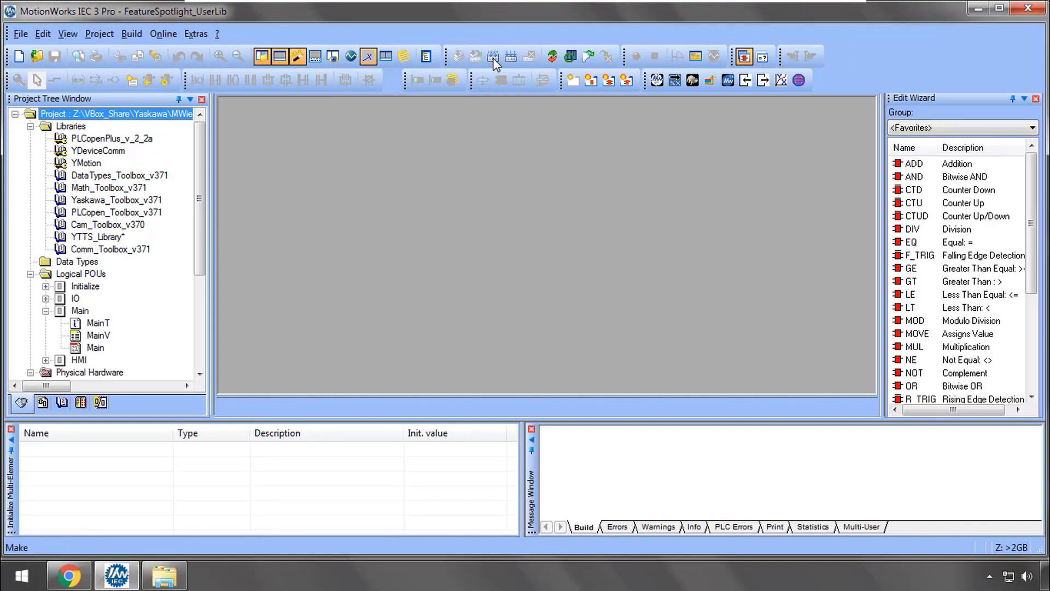
Step: Try to make the project, and run Make Dependencies to compile the changed YTTS_Library
{"action": "left_click", "coordinate": [493, 62]}
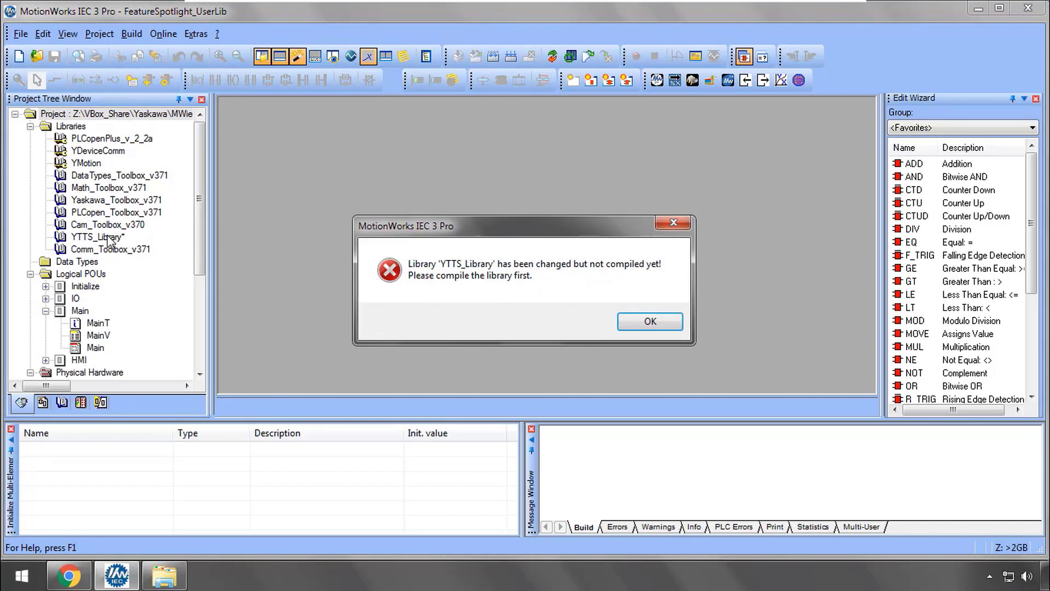
{"action": "left_click", "coordinate": [643, 324]}
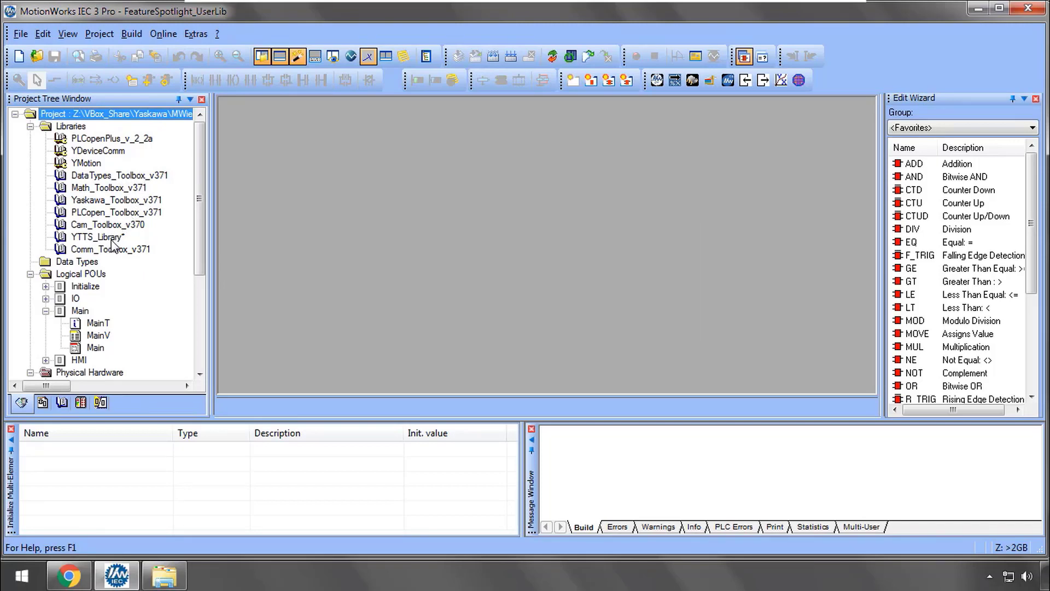
{"action": "left_click", "coordinate": [132, 34]}
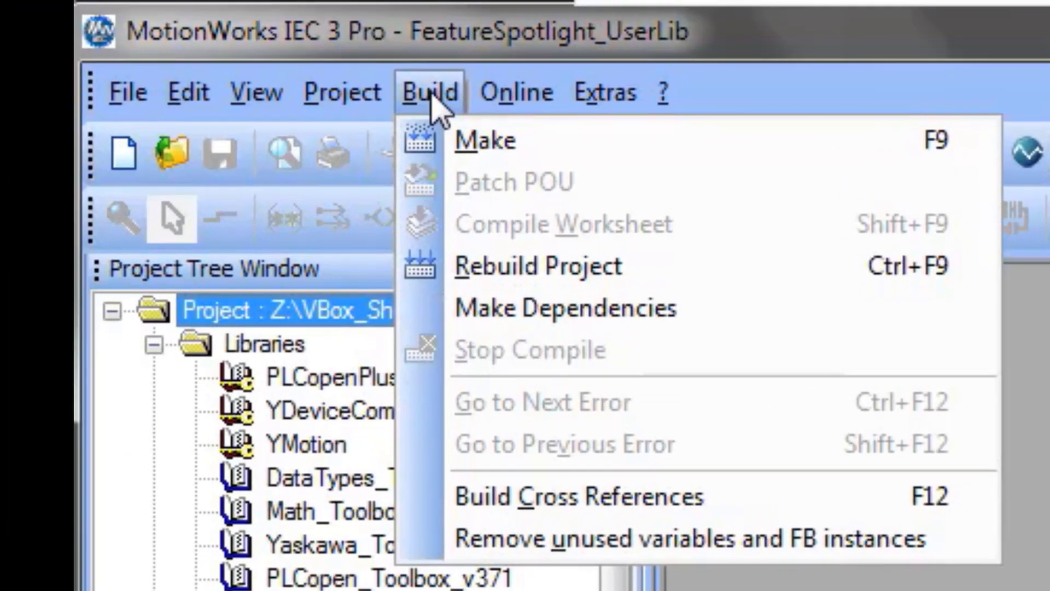
{"action": "left_click", "coordinate": [674, 315]}
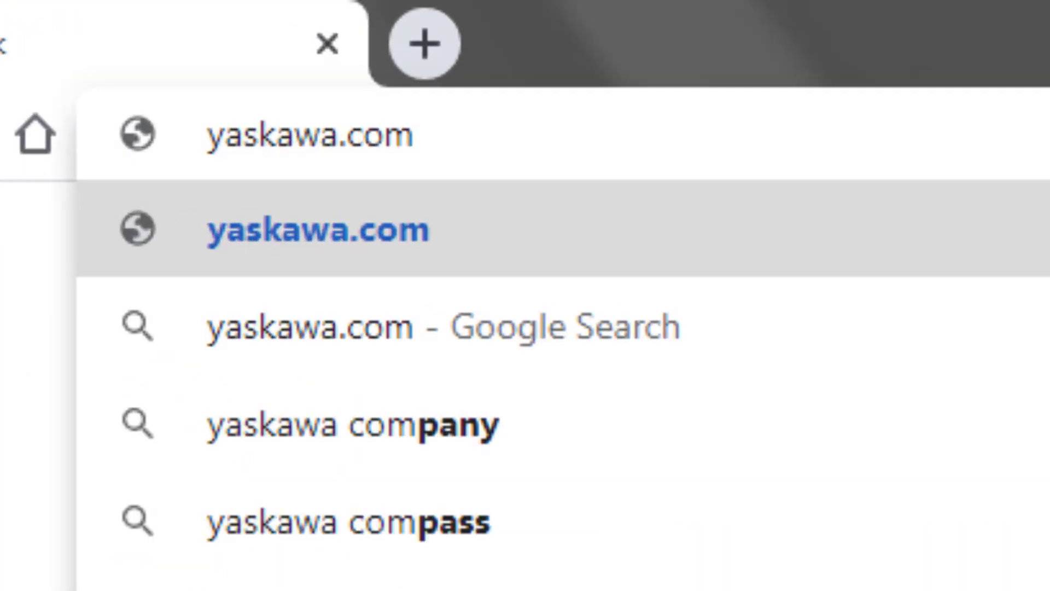
Step: Switch to the Chrome web browser and open the address yaskawa.com/iecsw
{"action": "type", "text": "/iec"}
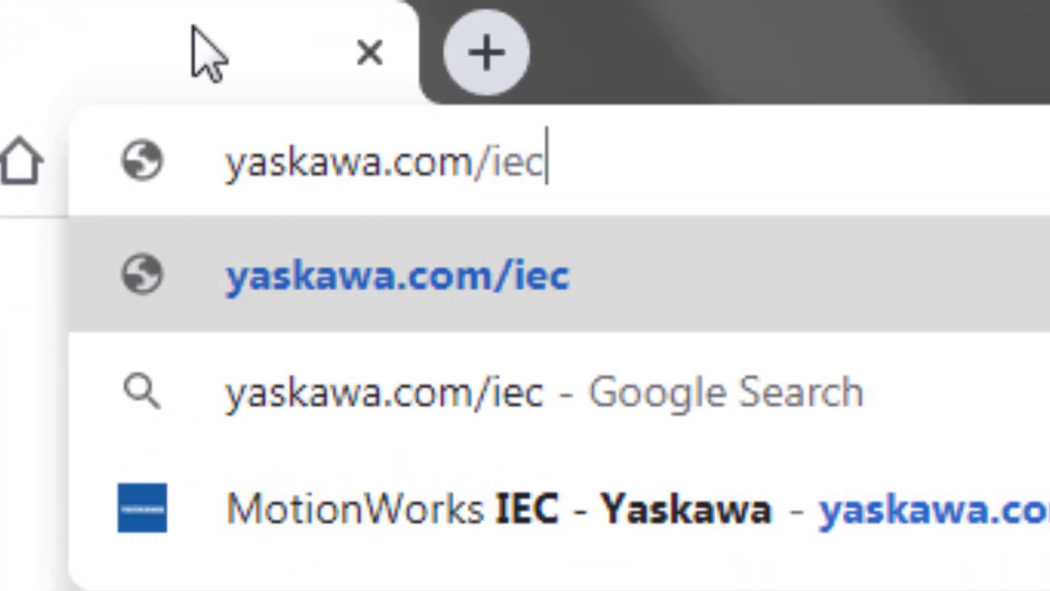
{"action": "type", "text": "sw"}
{"action": "key", "text": "Return"}
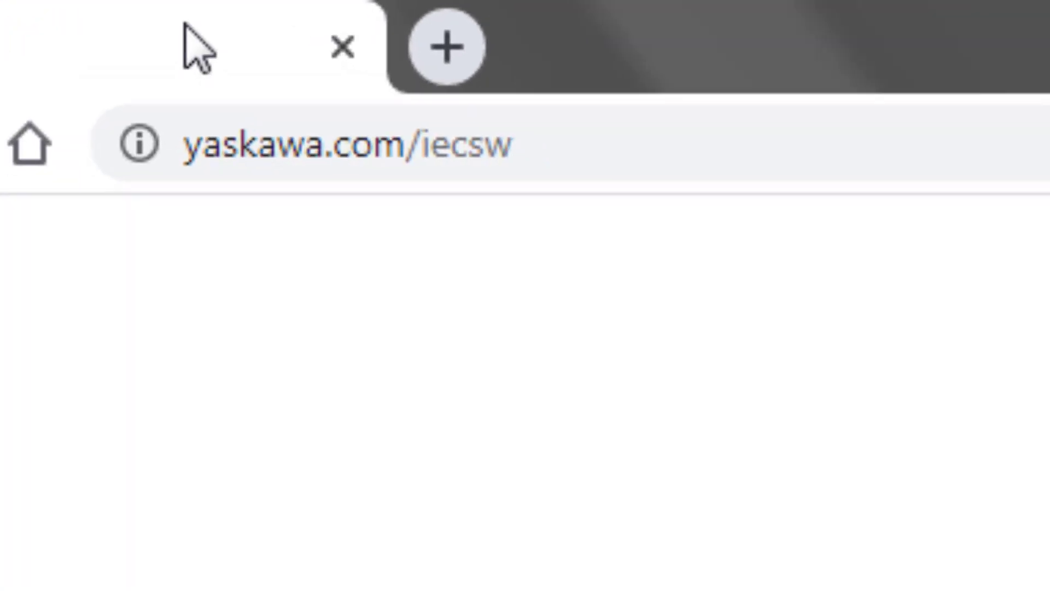